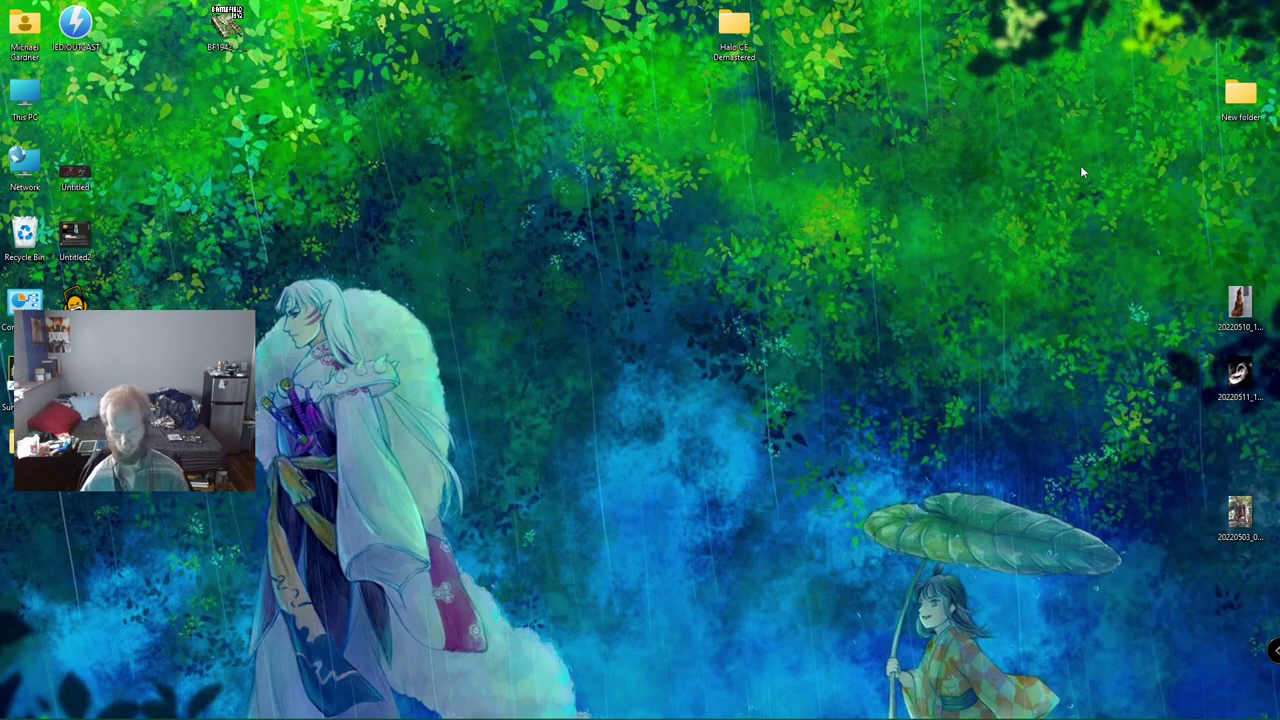
Begin mounting a disc image with the virtual drive tool and browse to the My Games folder on Two TB (D:)
{"action": "mouse_move", "coordinate": [638, 716]}
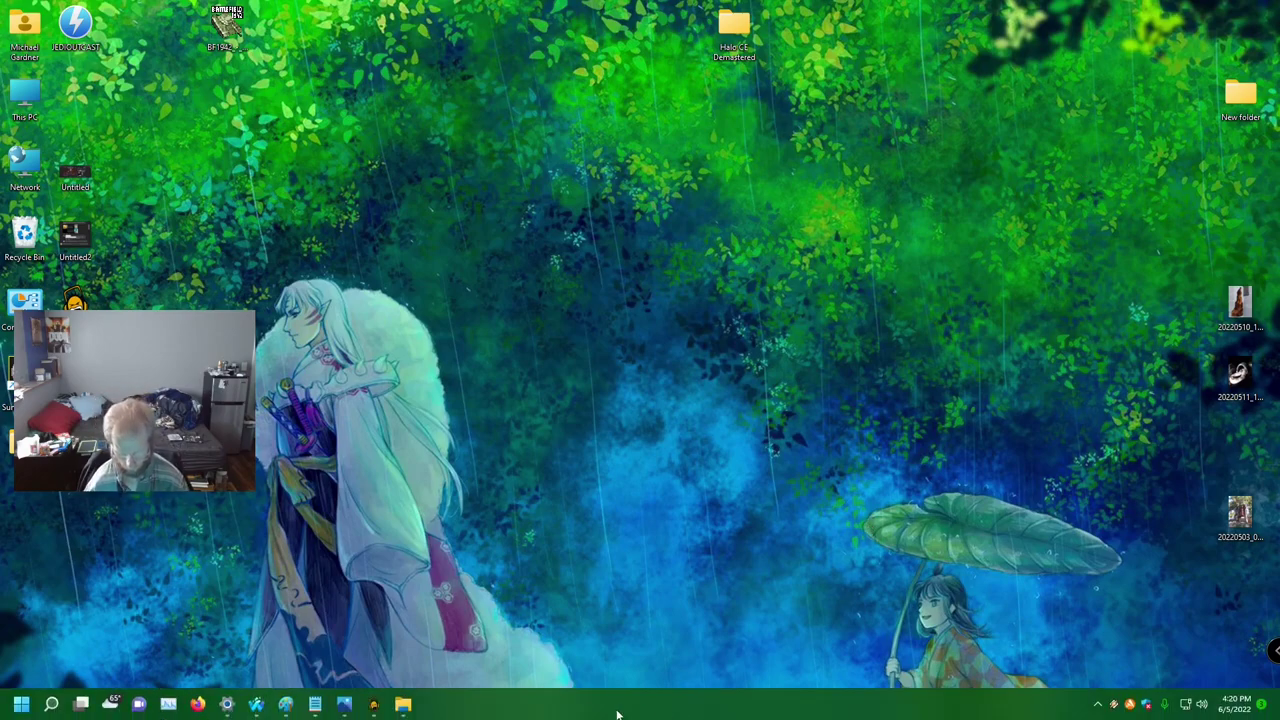
{"action": "left_click", "coordinate": [1097, 704]}
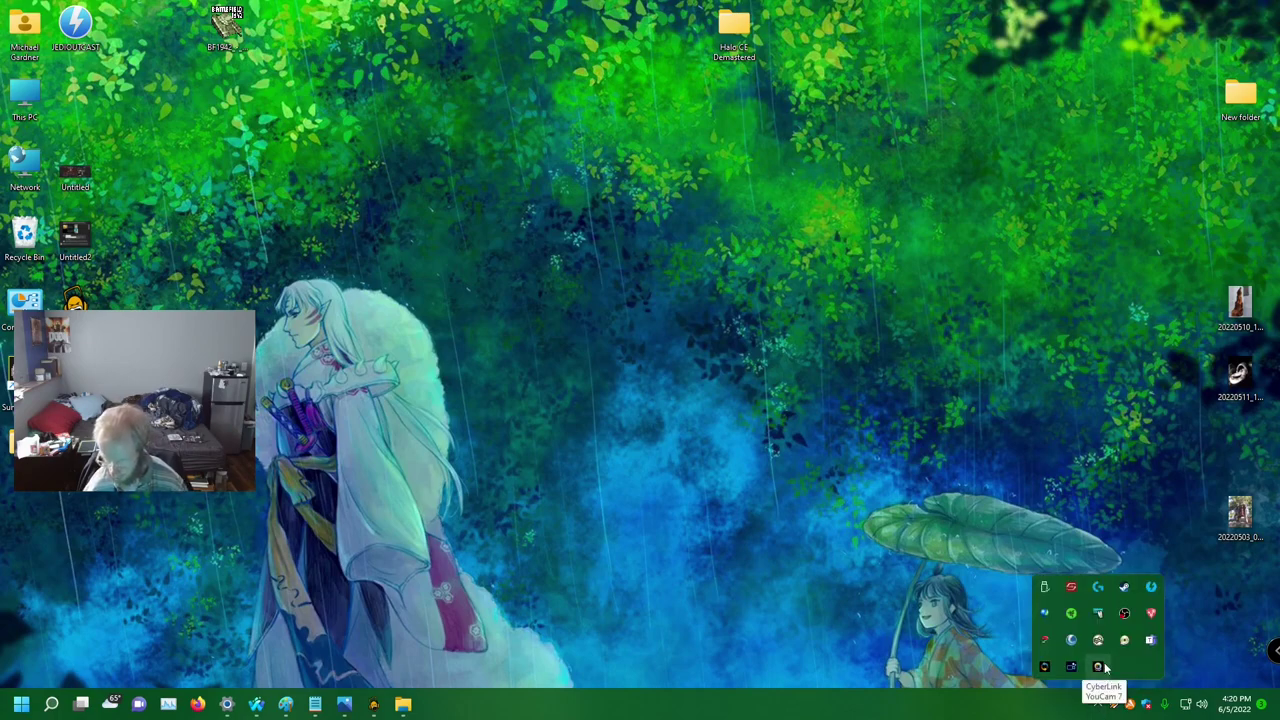
{"action": "right_click", "coordinate": [1151, 587]}
{"action": "left_click", "coordinate": [1190, 618]}
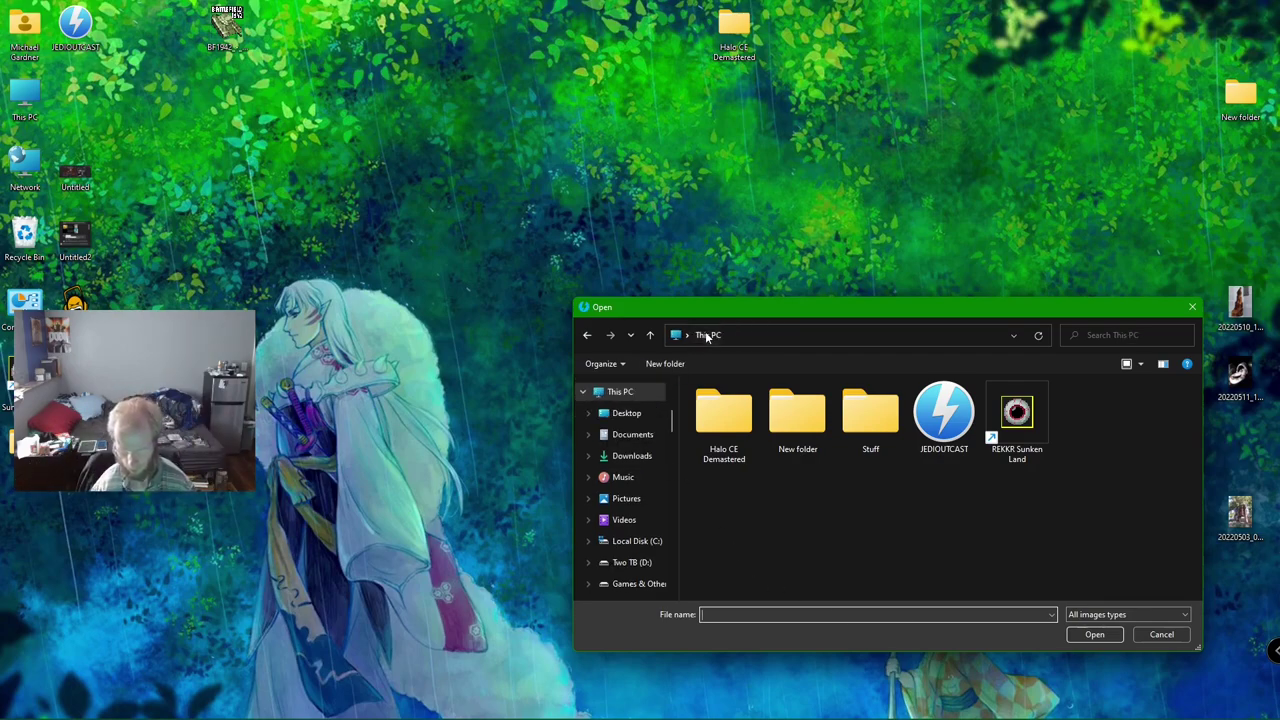
{"action": "left_click", "coordinate": [706, 336]}
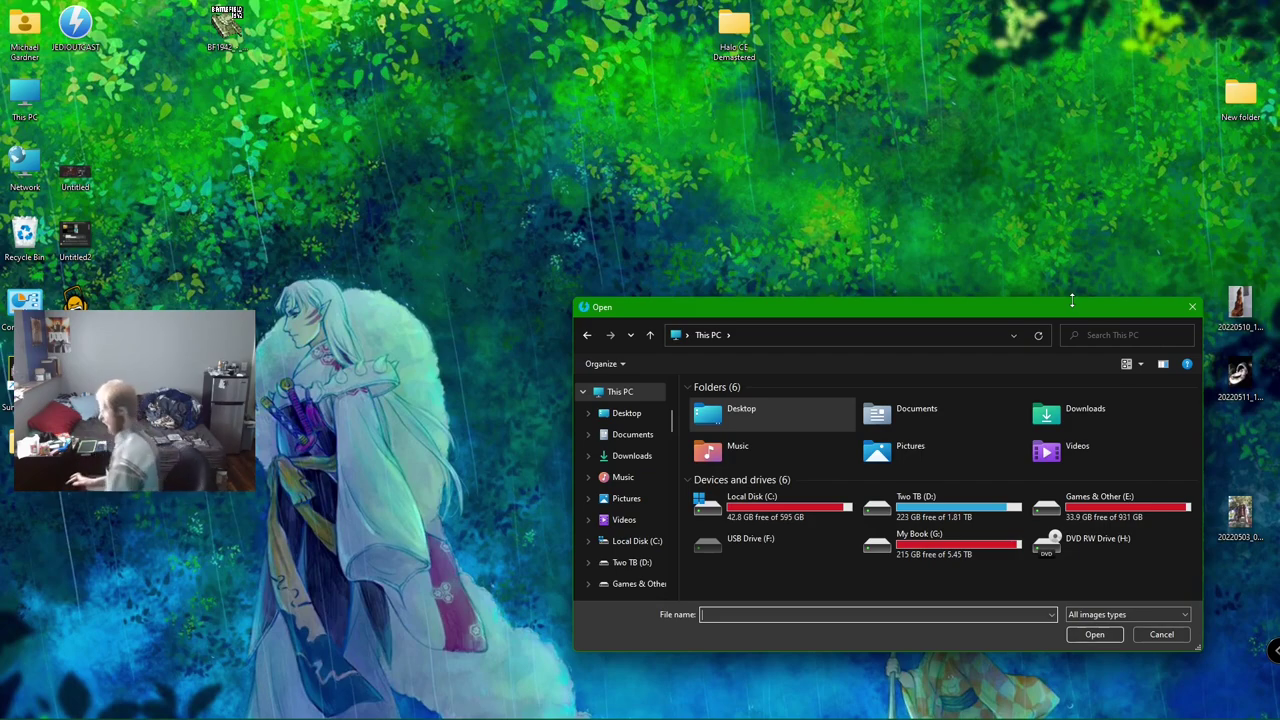
{"action": "double_click", "coordinate": [1015, 512]}
{"action": "scroll", "coordinate": [830, 480], "scroll_direction": "down", "scroll_amount": 2}
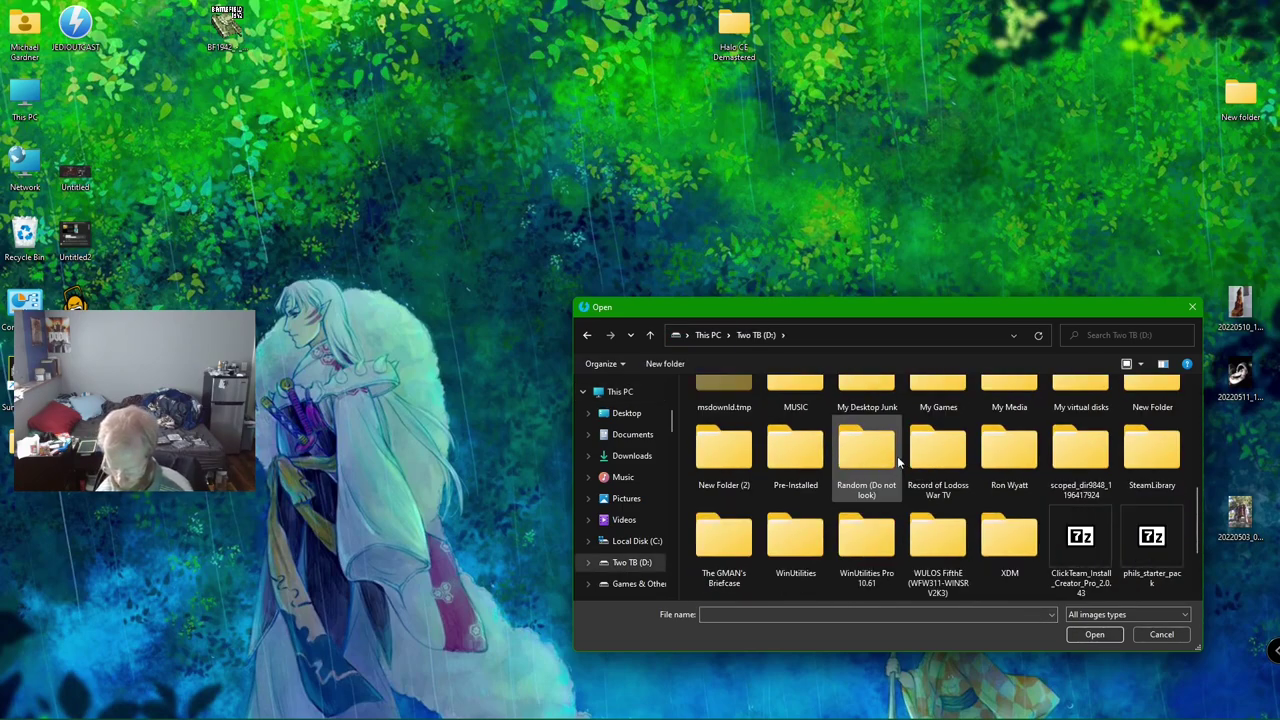
{"action": "scroll", "coordinate": [945, 452], "scroll_direction": "up", "scroll_amount": 1}
{"action": "double_click", "coordinate": [939, 428]}
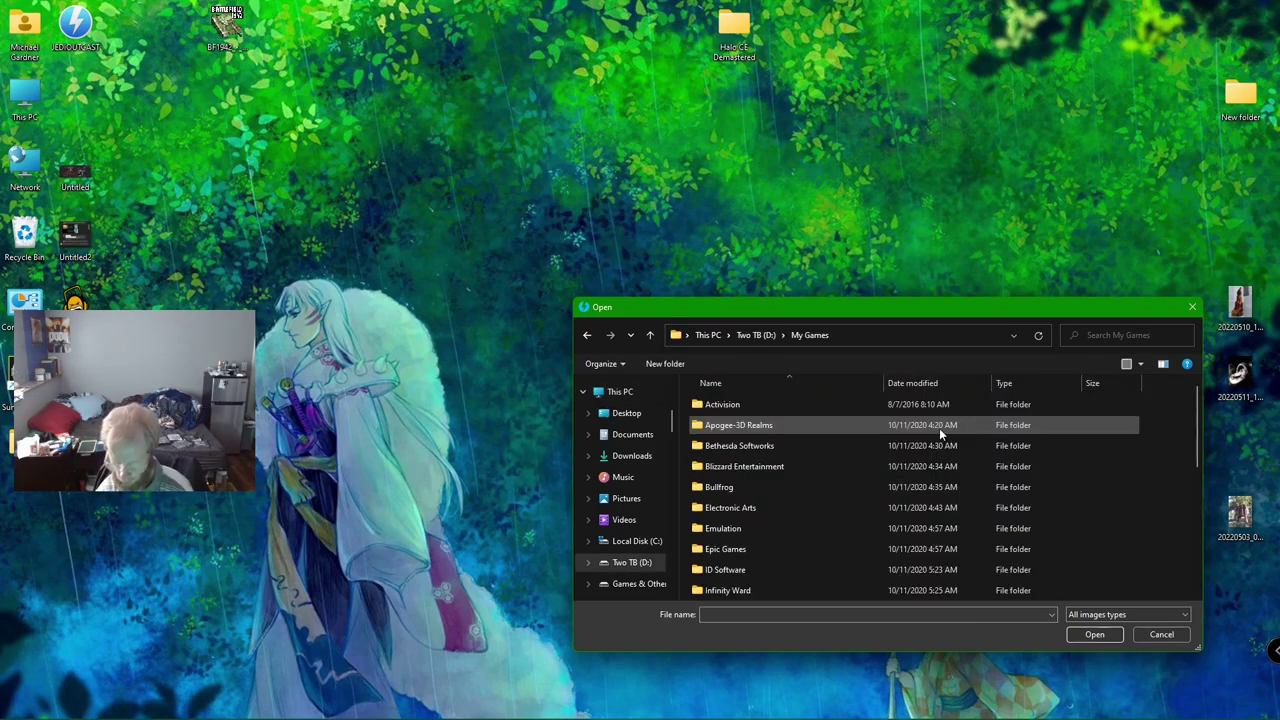
Mount the Battlefield 1942 CD1 ISO from Electronic Arts\Battlefield\Battlefield\Install within My Games
{"action": "scroll", "coordinate": [754, 513], "scroll_direction": "down", "scroll_amount": 1}
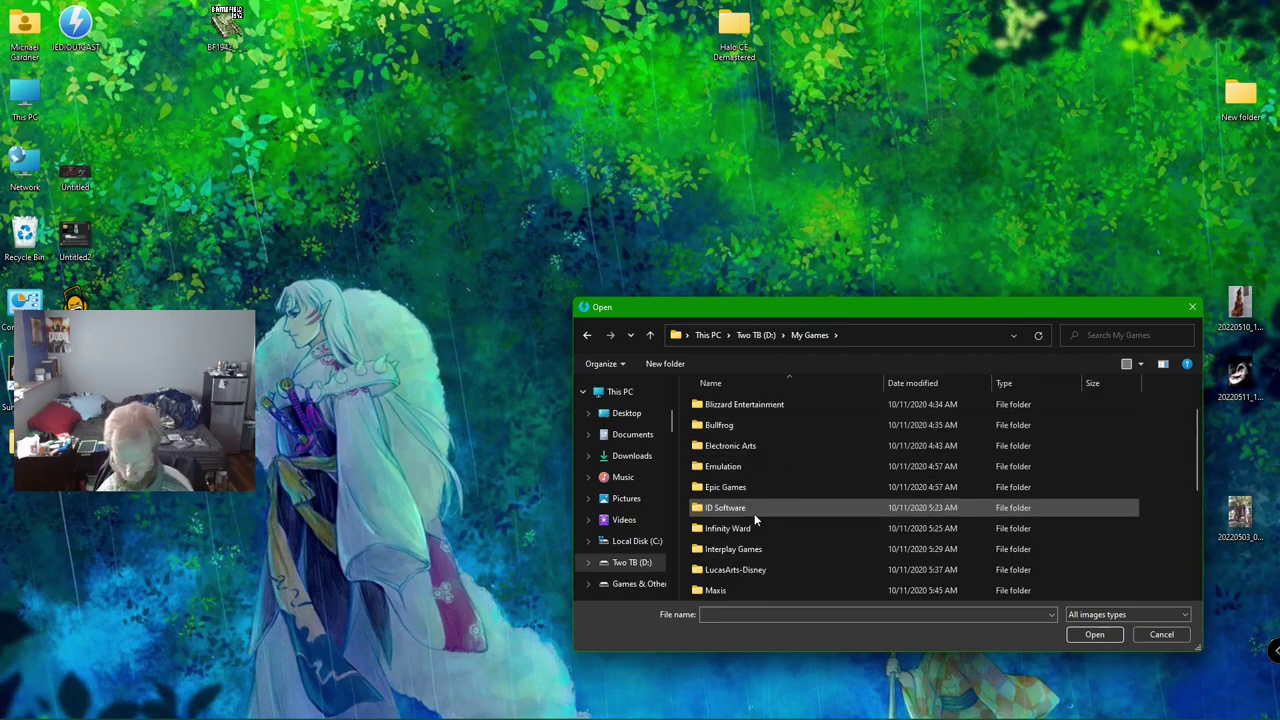
{"action": "scroll", "coordinate": [751, 529], "scroll_direction": "up", "scroll_amount": 1}
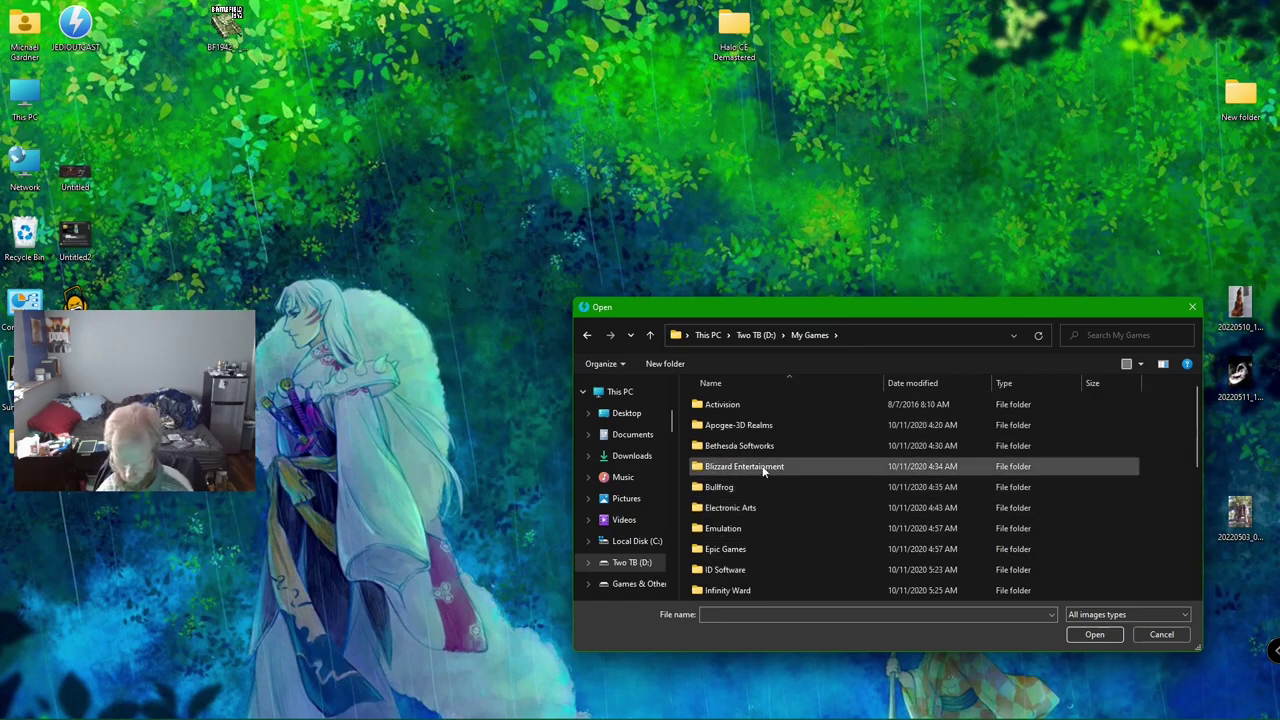
{"action": "double_click", "coordinate": [748, 508]}
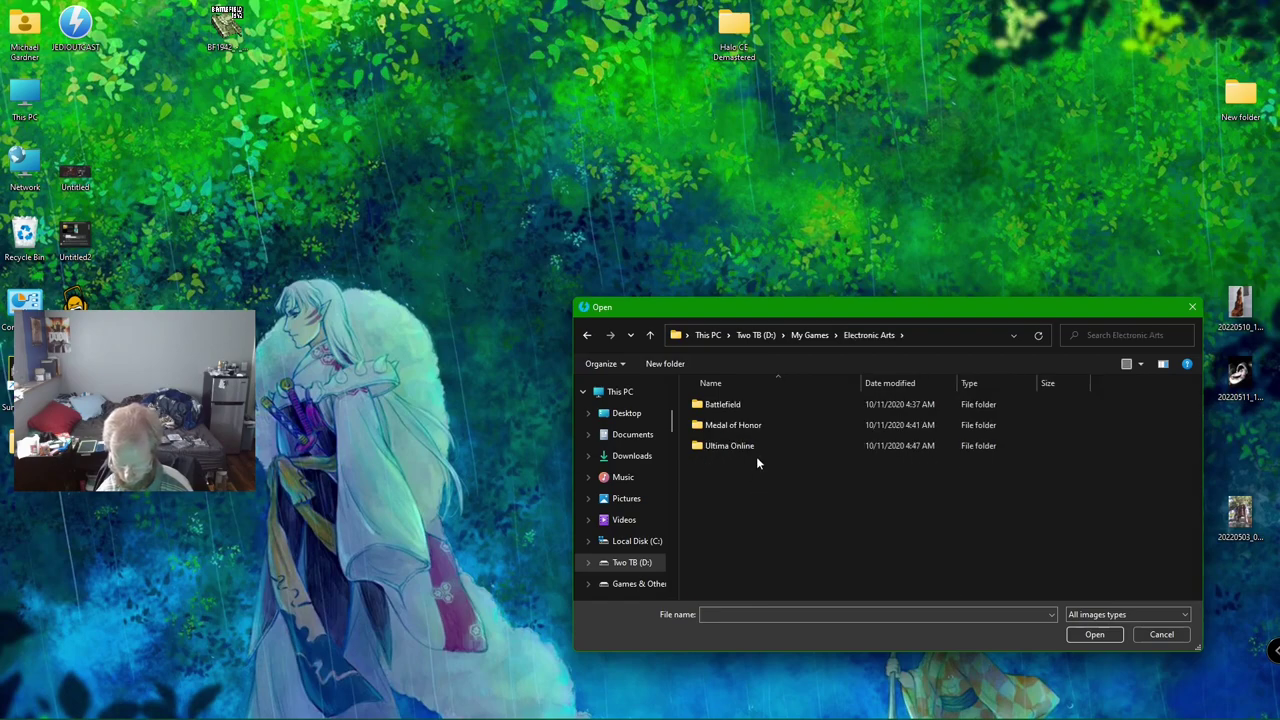
{"action": "double_click", "coordinate": [776, 404]}
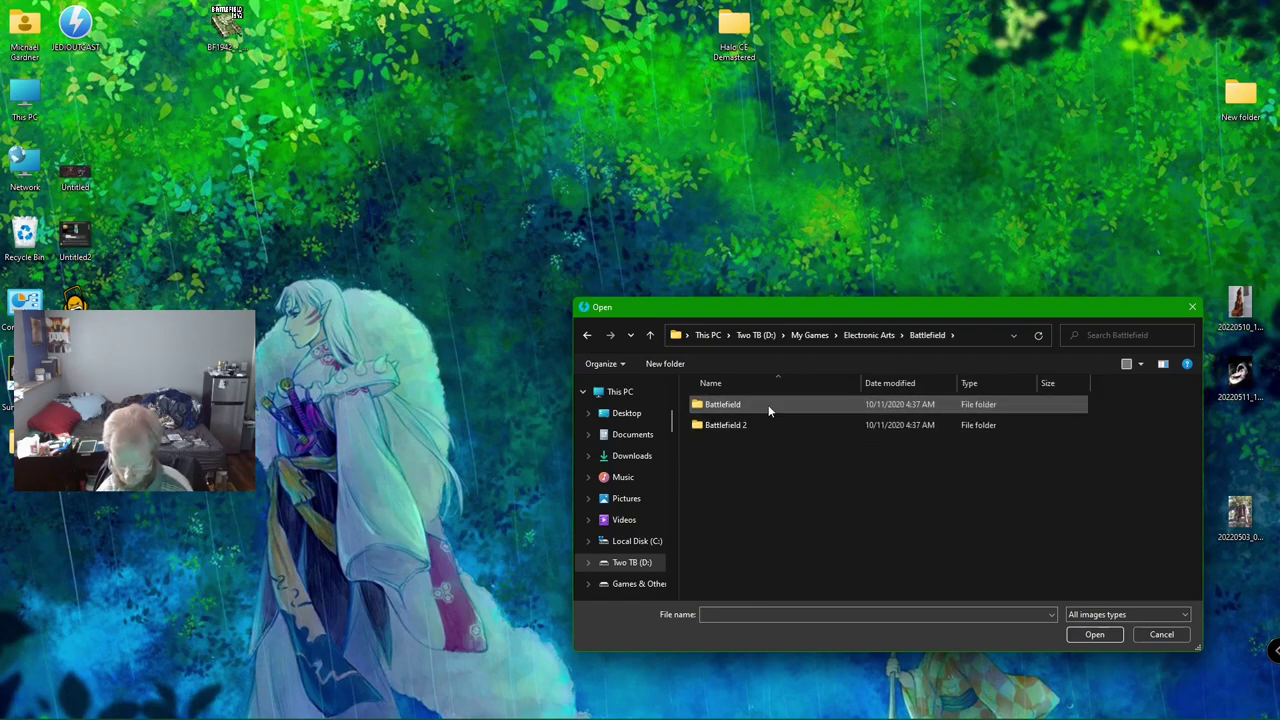
{"action": "double_click", "coordinate": [767, 424]}
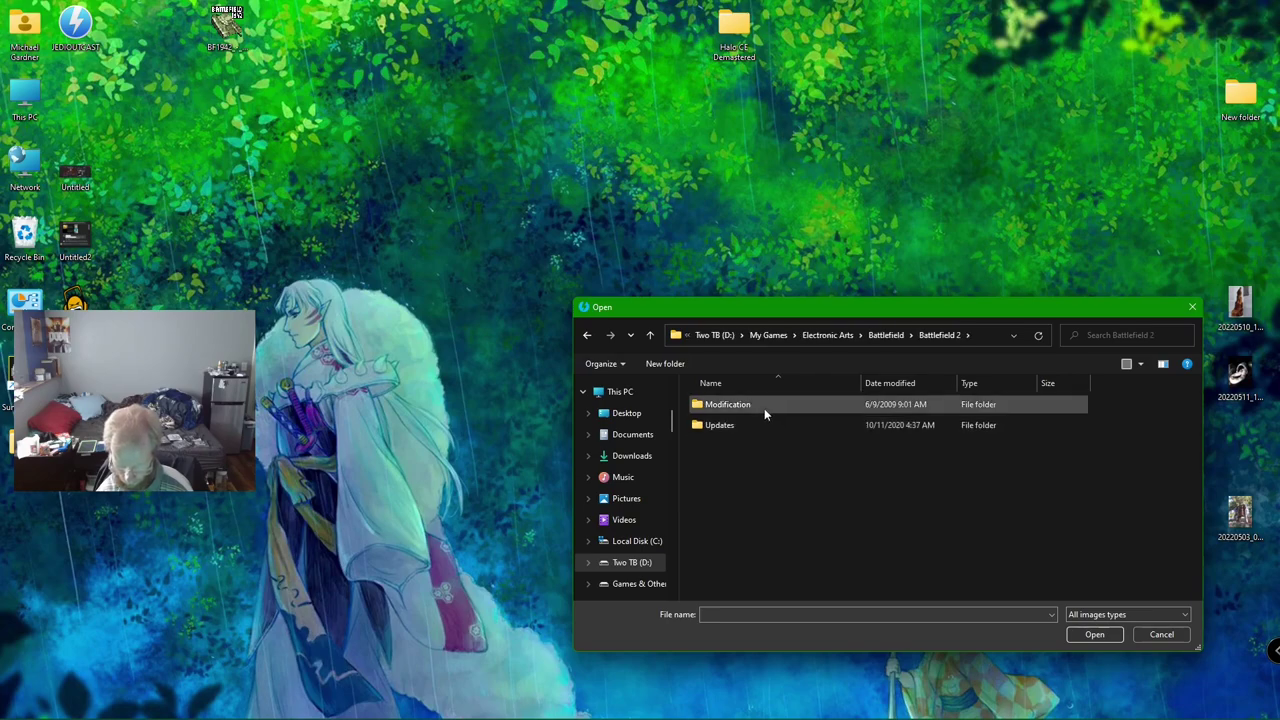
{"action": "left_click", "coordinate": [884, 335]}
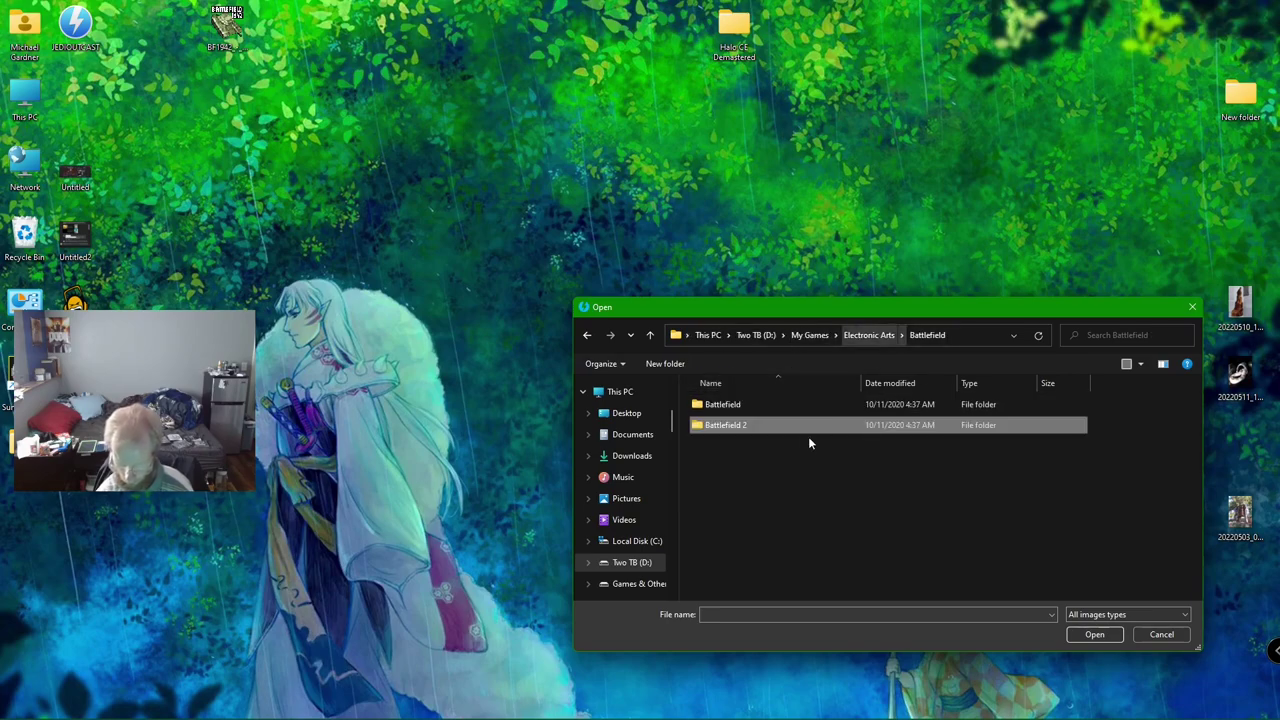
{"action": "double_click", "coordinate": [752, 404]}
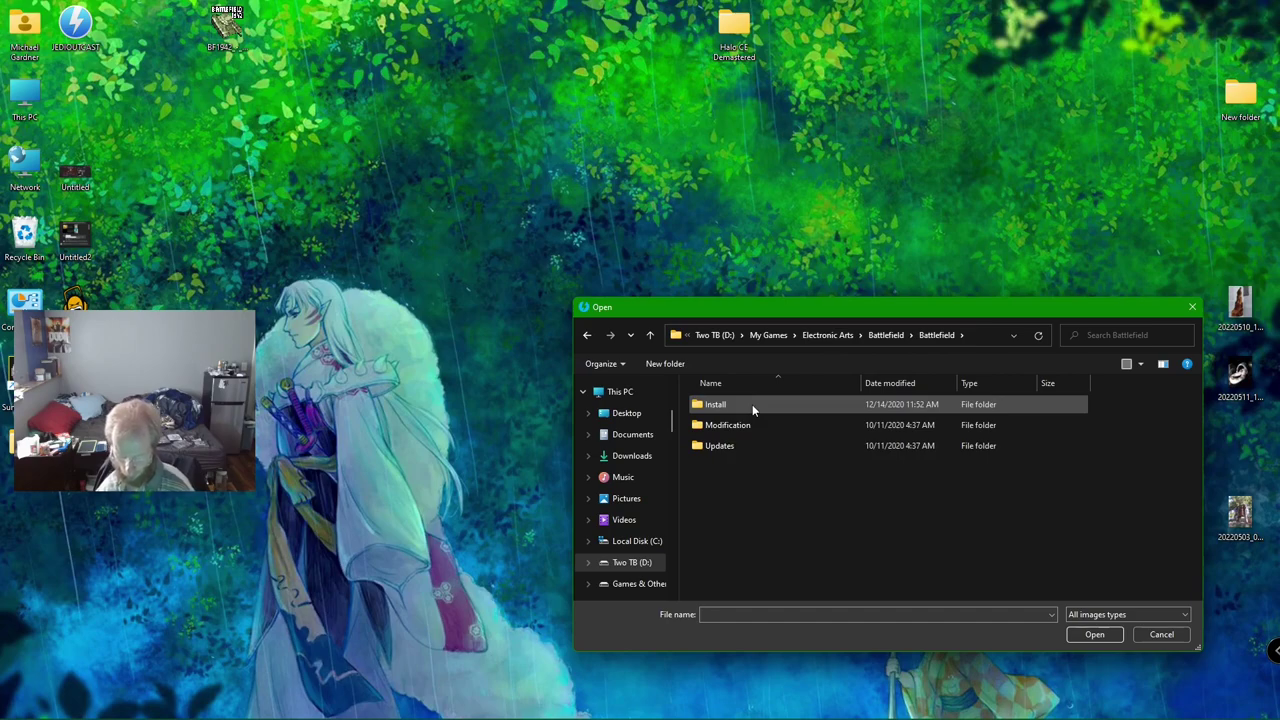
{"action": "double_click", "coordinate": [752, 404]}
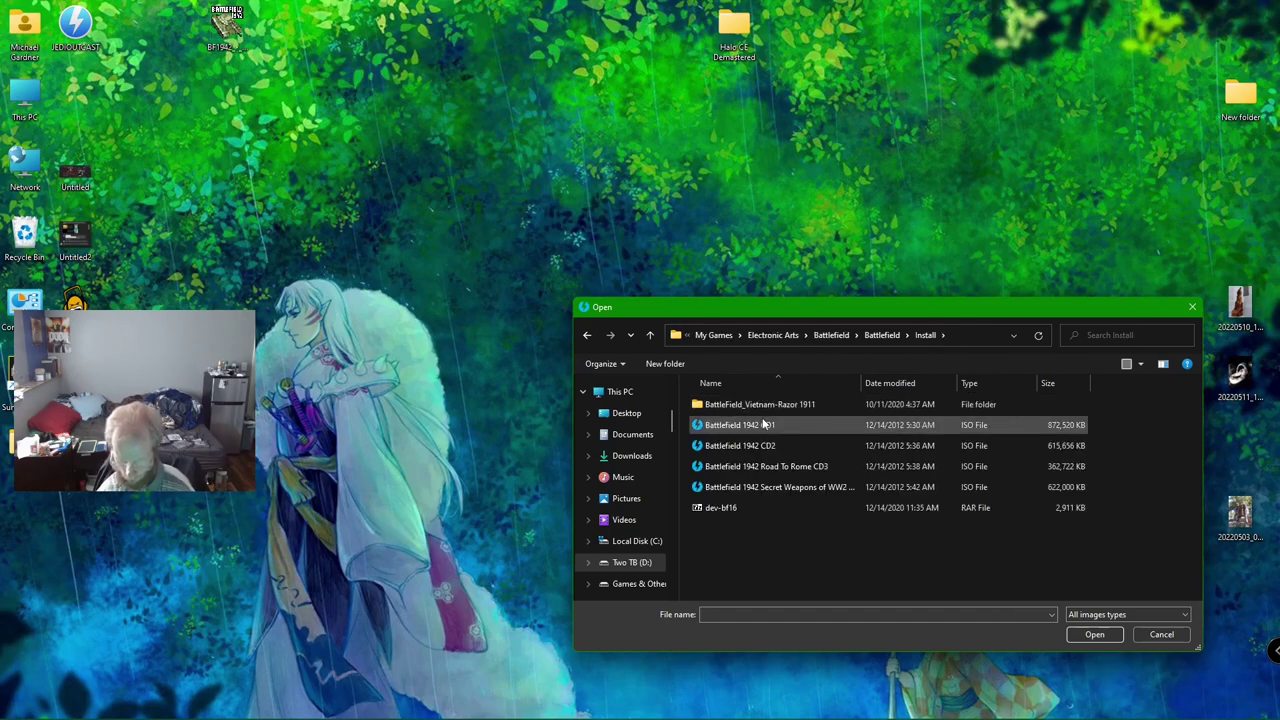
{"action": "double_click", "coordinate": [788, 425]}
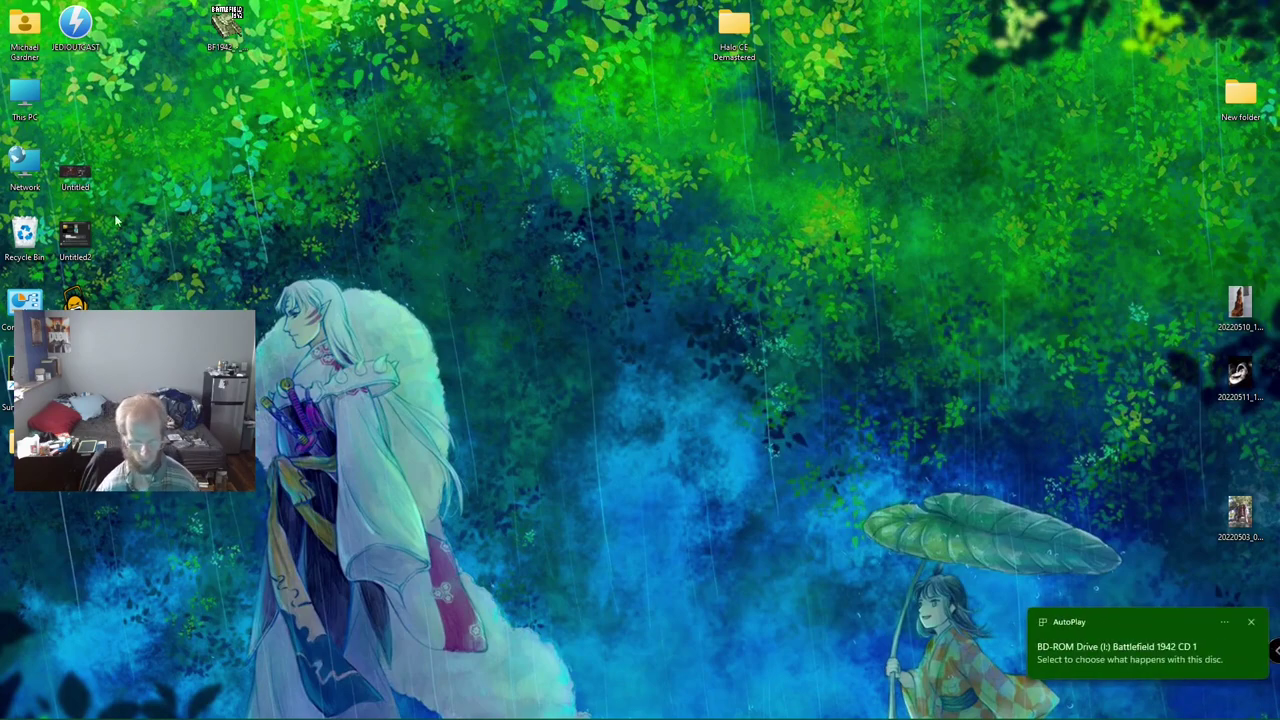
Launch the mounted Battlefield 1942 CD 1 disc from This PC with English as the installation language
{"action": "double_click", "coordinate": [17, 92]}
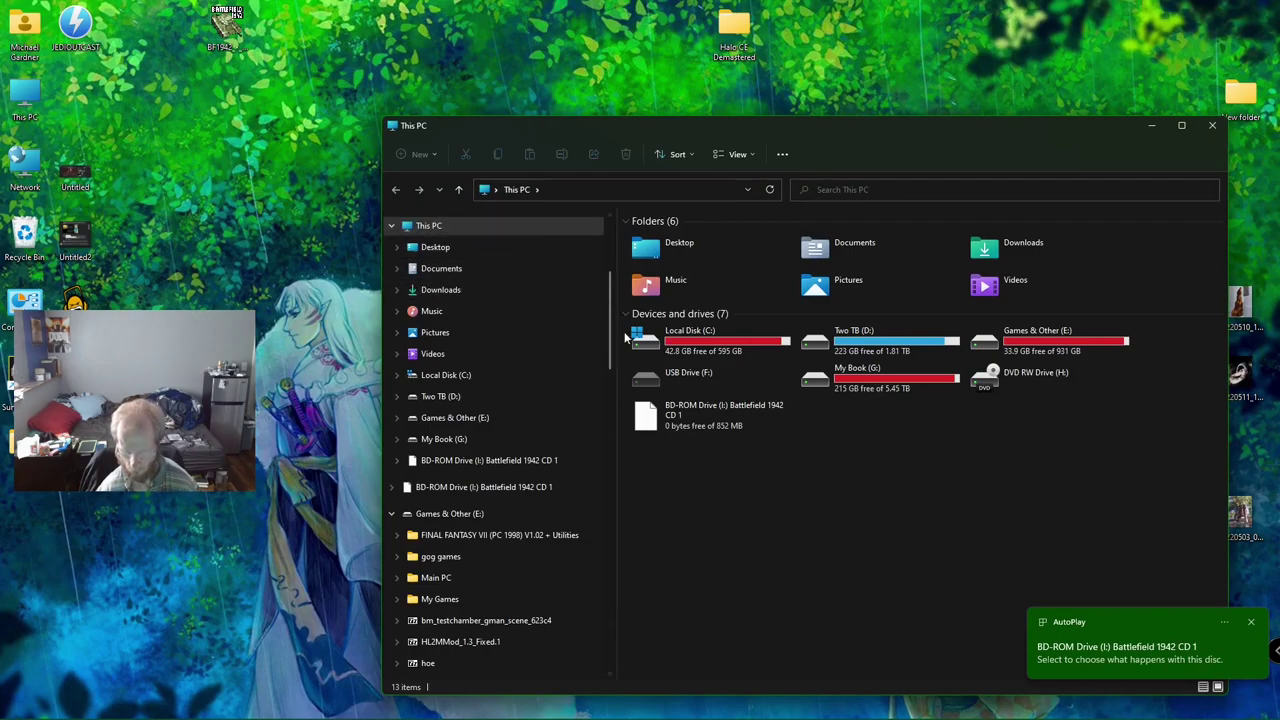
{"action": "left_click", "coordinate": [694, 414]}
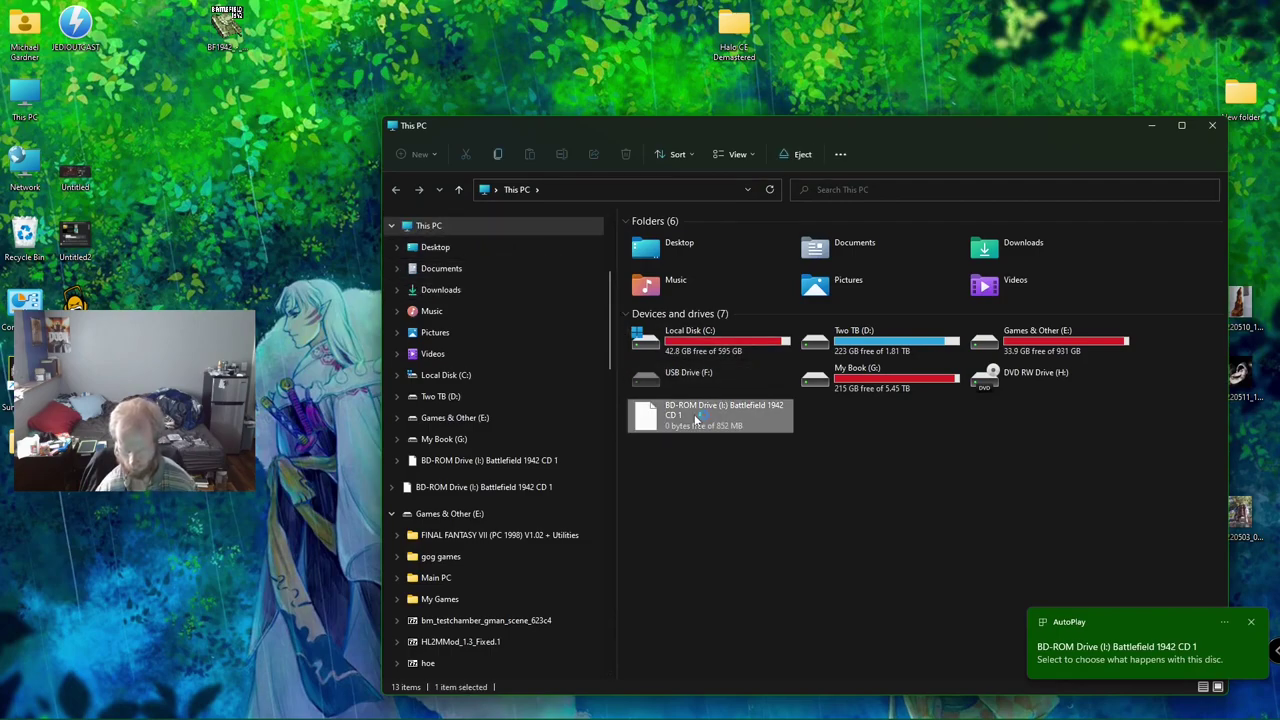
{"action": "double_click", "coordinate": [697, 418]}
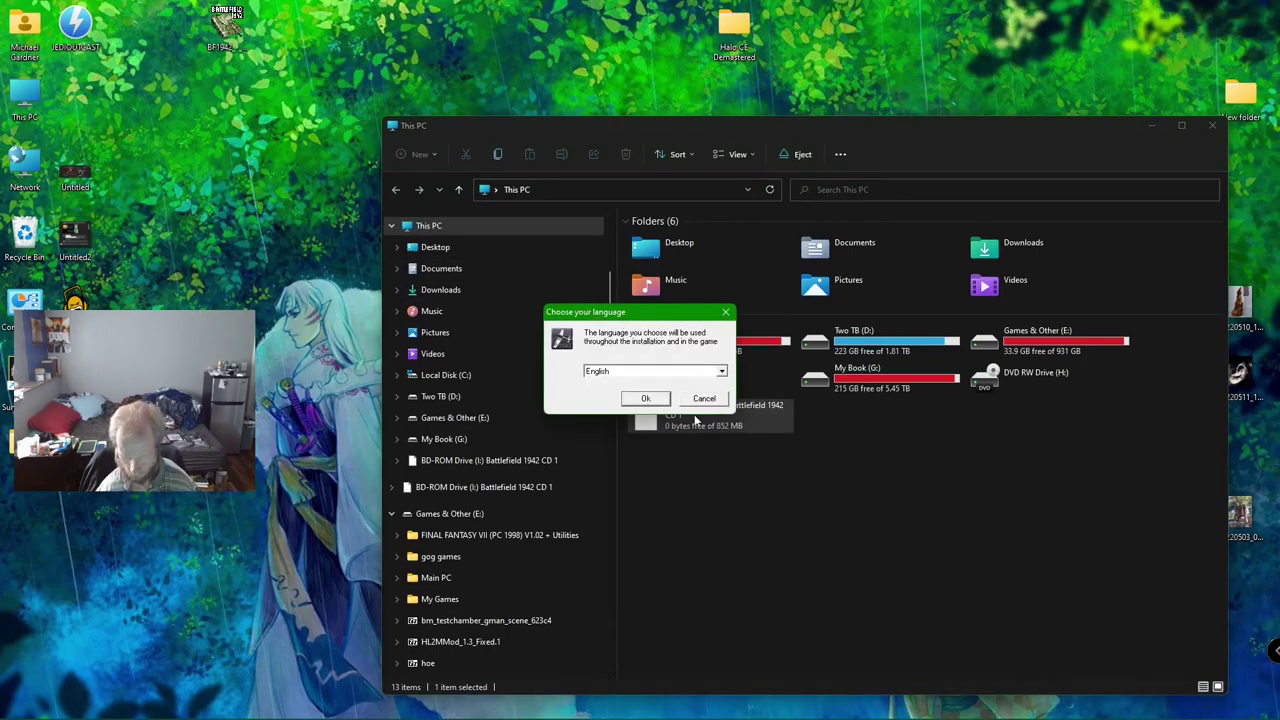
{"action": "left_click", "coordinate": [646, 398]}
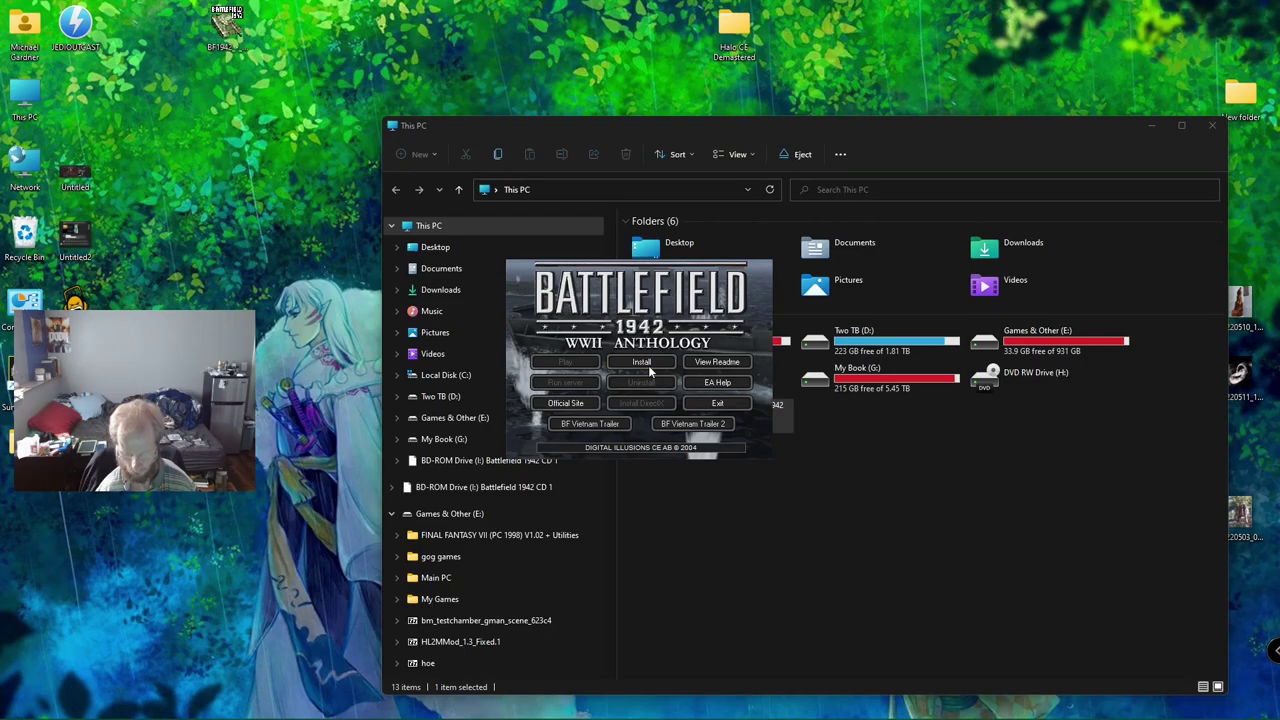
Start the Battlefield 1942 installation and include the Battlecraft 1942 Map Editor and Battlefield Mod Development Toolkit components
{"action": "left_click", "coordinate": [645, 363]}
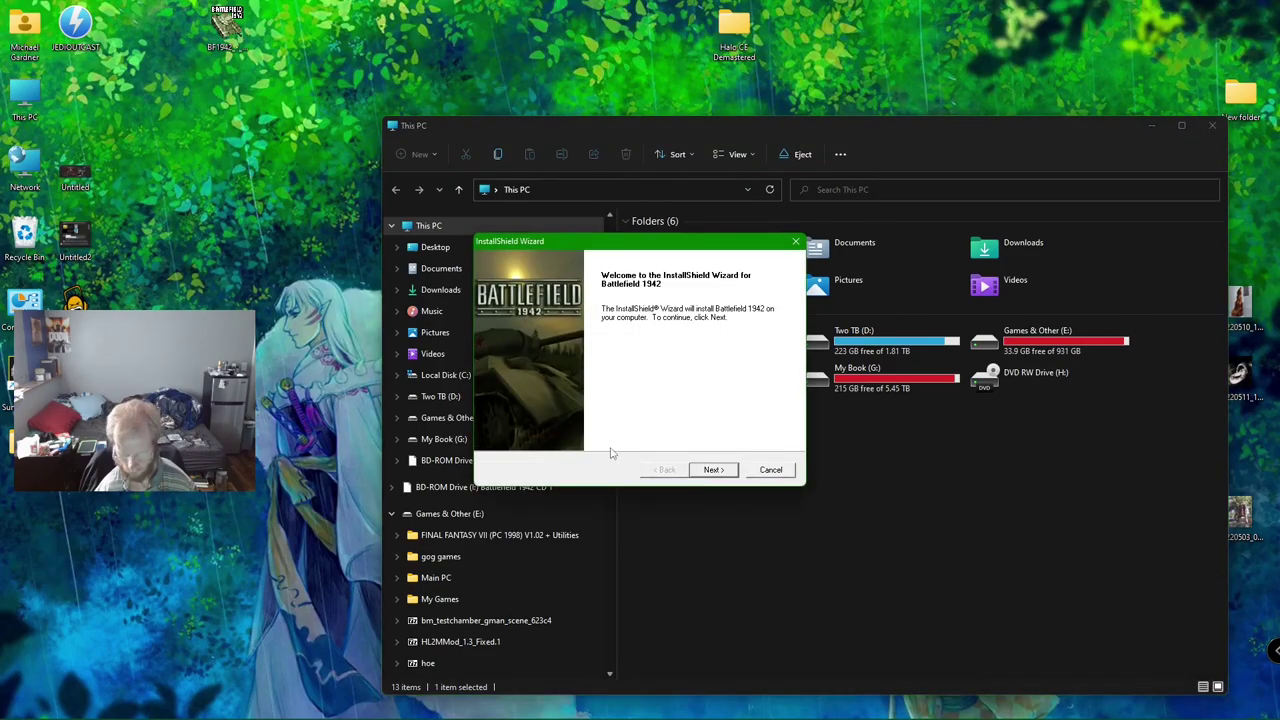
{"action": "left_click", "coordinate": [712, 470]}
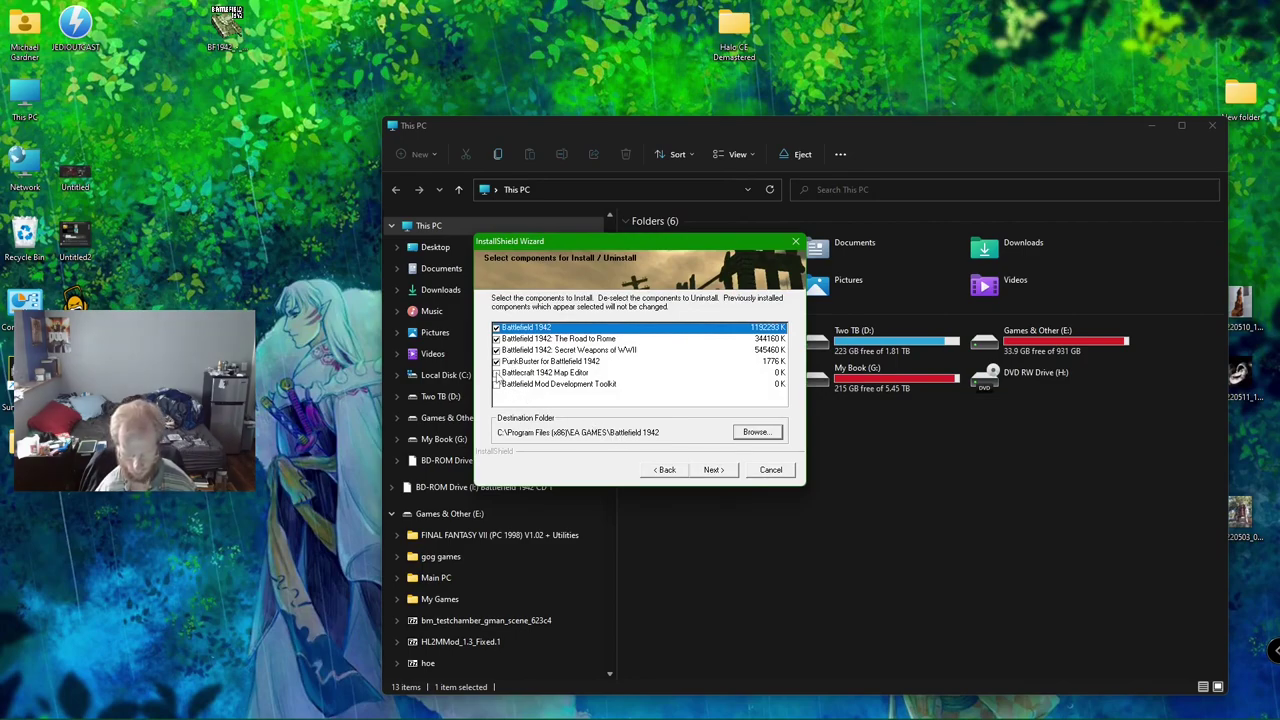
{"action": "left_click", "coordinate": [496, 373]}
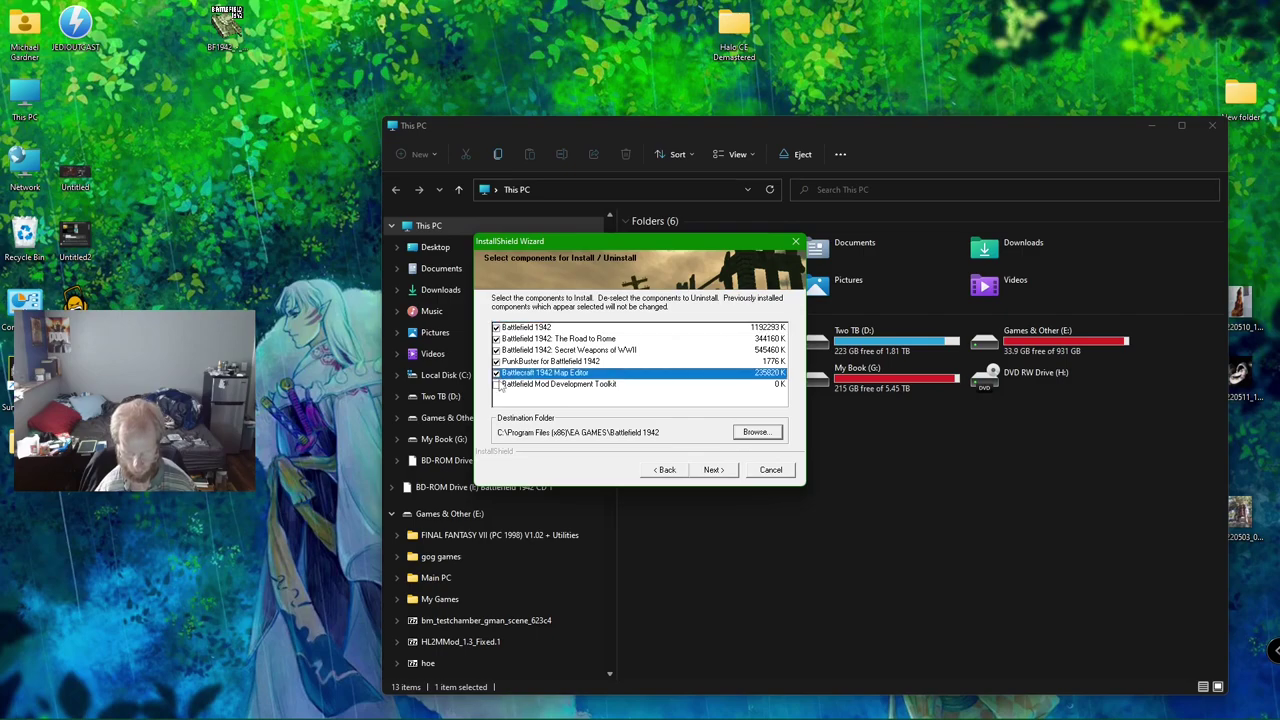
{"action": "left_click", "coordinate": [497, 385]}
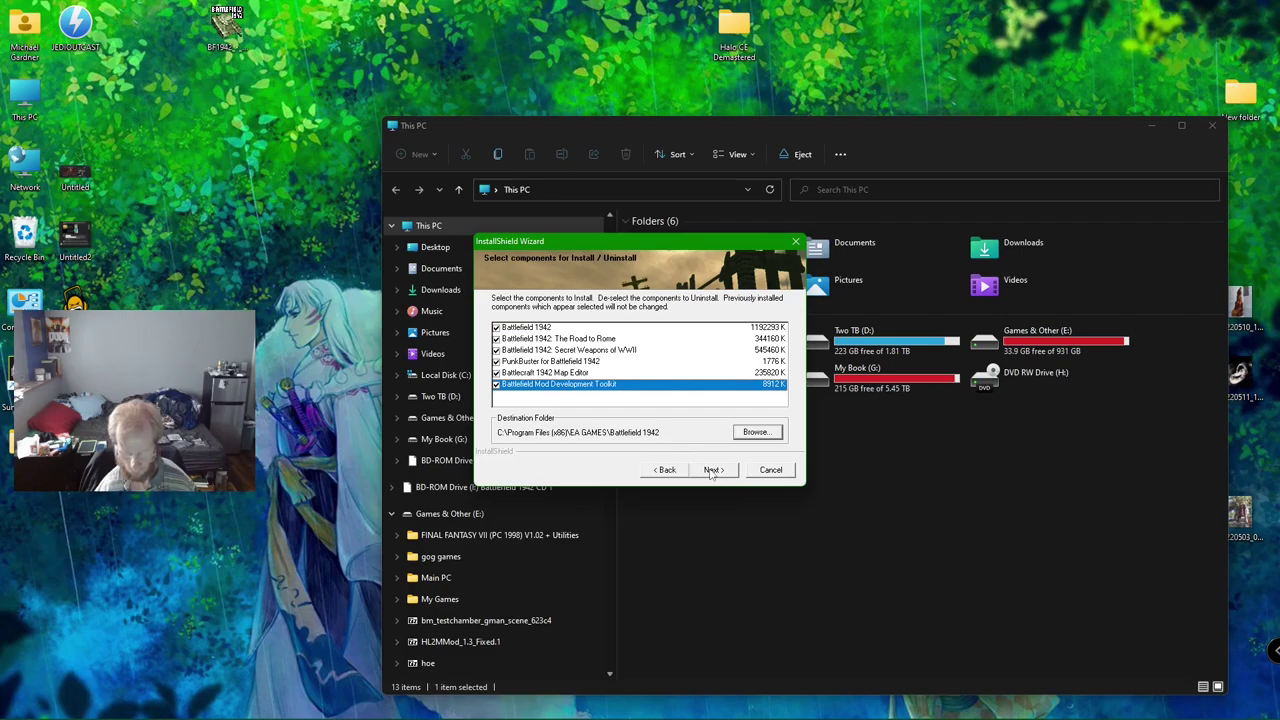
Replace the Program Files (x86) part of the installation folder path with My Games
{"action": "left_click", "coordinate": [741, 433]}
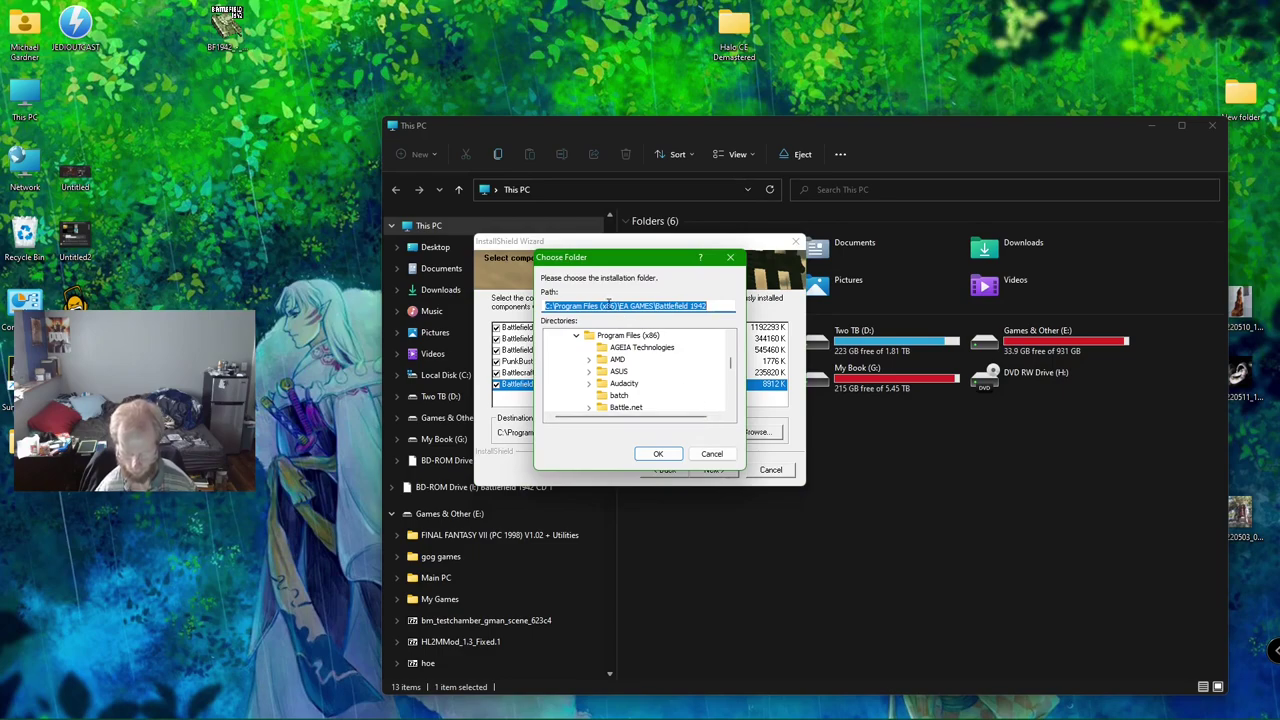
{"action": "left_click", "coordinate": [607, 302]}
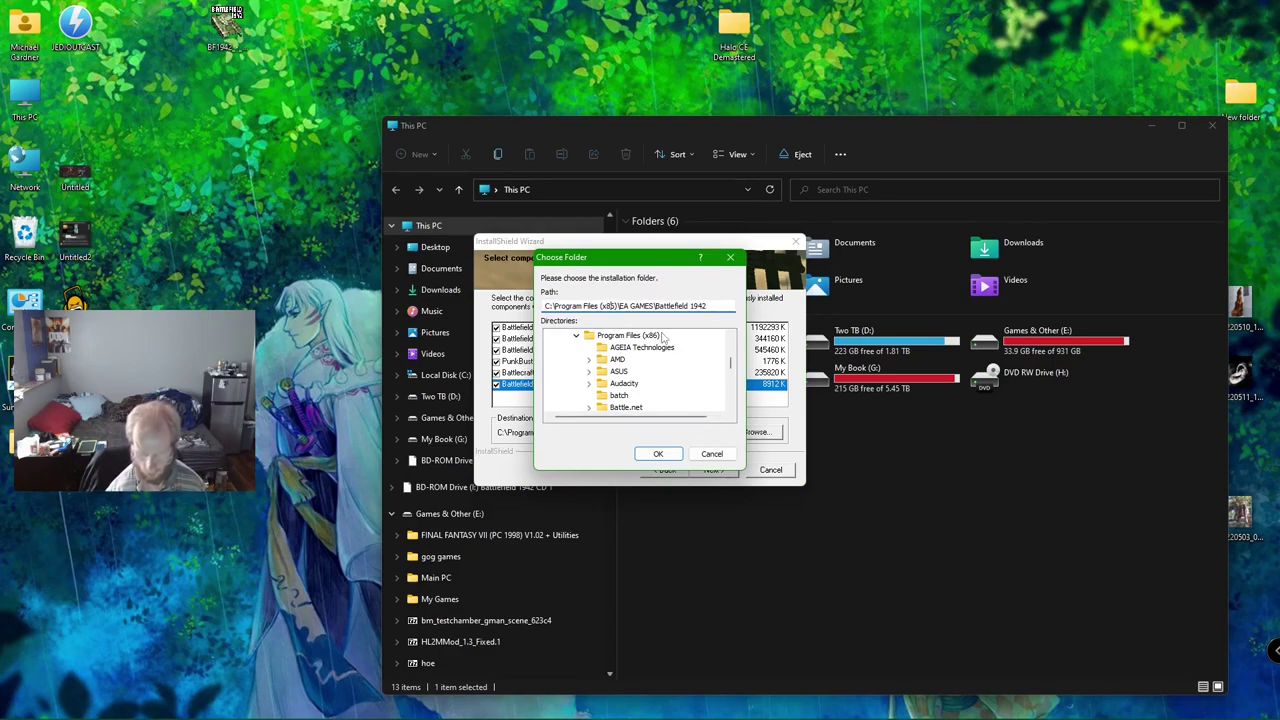
{"action": "key", "text": "BackSpace"}
{"action": "key", "text": "BackSpace"}
{"action": "key", "text": "BackSpace"}
{"action": "key", "text": "BackSpace"}
{"action": "key", "text": "BackSpace"}
{"action": "key", "text": "BackSpace"}
{"action": "key", "text": "BackSpace"}
{"action": "key", "text": "BackSpace"}
{"action": "key", "text": "BackSpace"}
{"action": "key", "text": "BackSpace"}
{"action": "key", "text": "BackSpace"}
{"action": "key", "text": "BackSpace"}
{"action": "key", "text": "BackSpace"}
{"action": "key", "text": "BackSpace"}
{"action": "key", "text": "BackSpace"}
{"action": "key", "text": "BackSpace"}
{"action": "key", "text": "BackSpace"}
{"action": "key", "text": "BackSpace"}
{"action": "key", "text": "BackSpace"}
{"action": "key", "text": "BackSpace"}
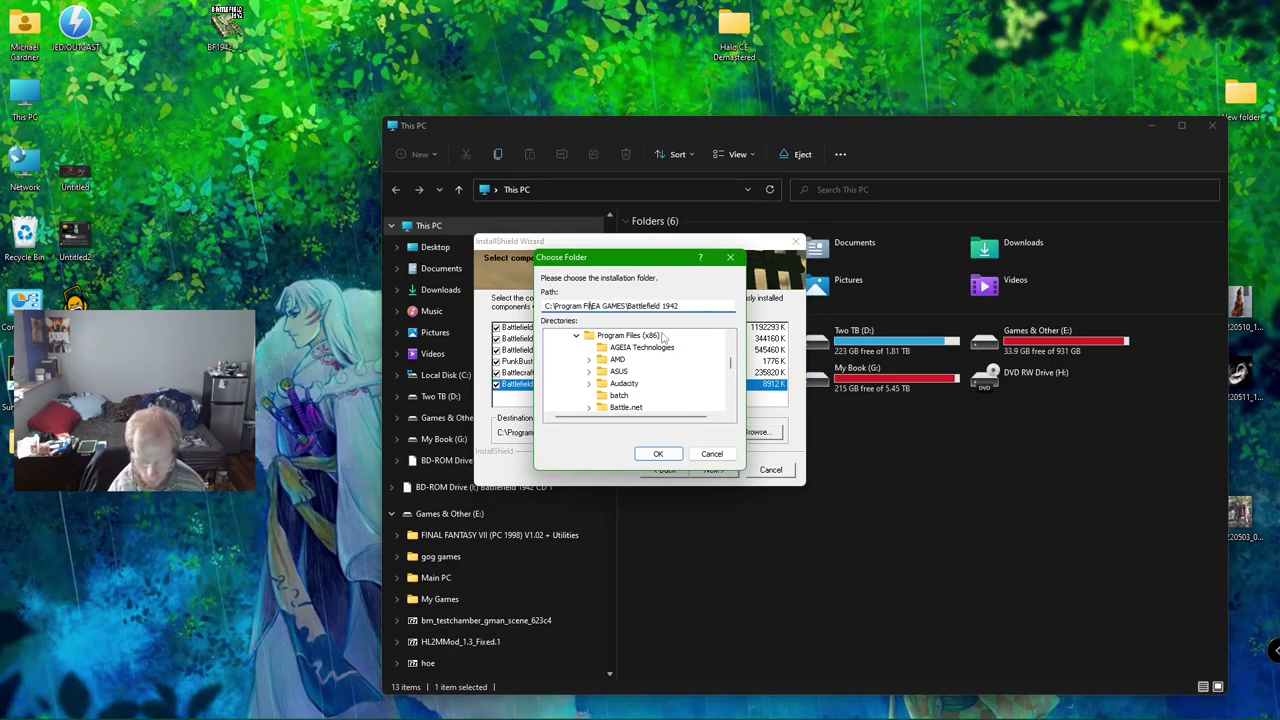
{"action": "key", "text": "BackSpace"}
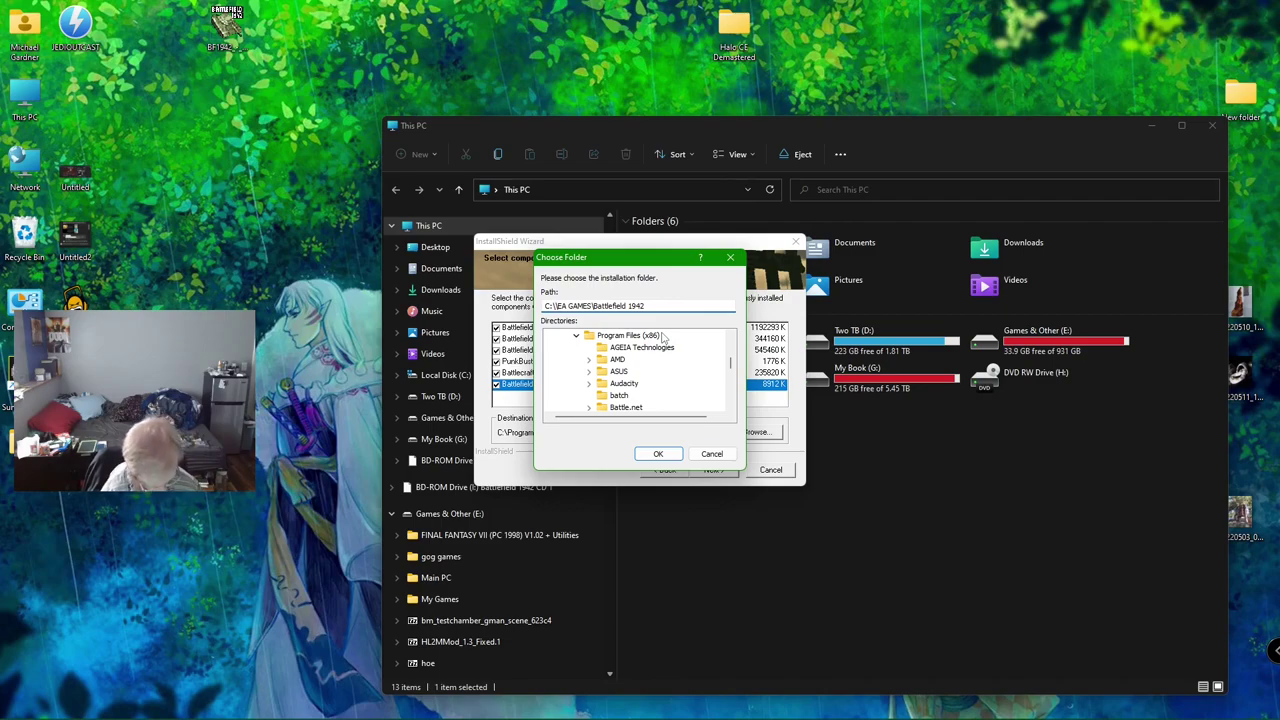
{"action": "type", "text": "My "}
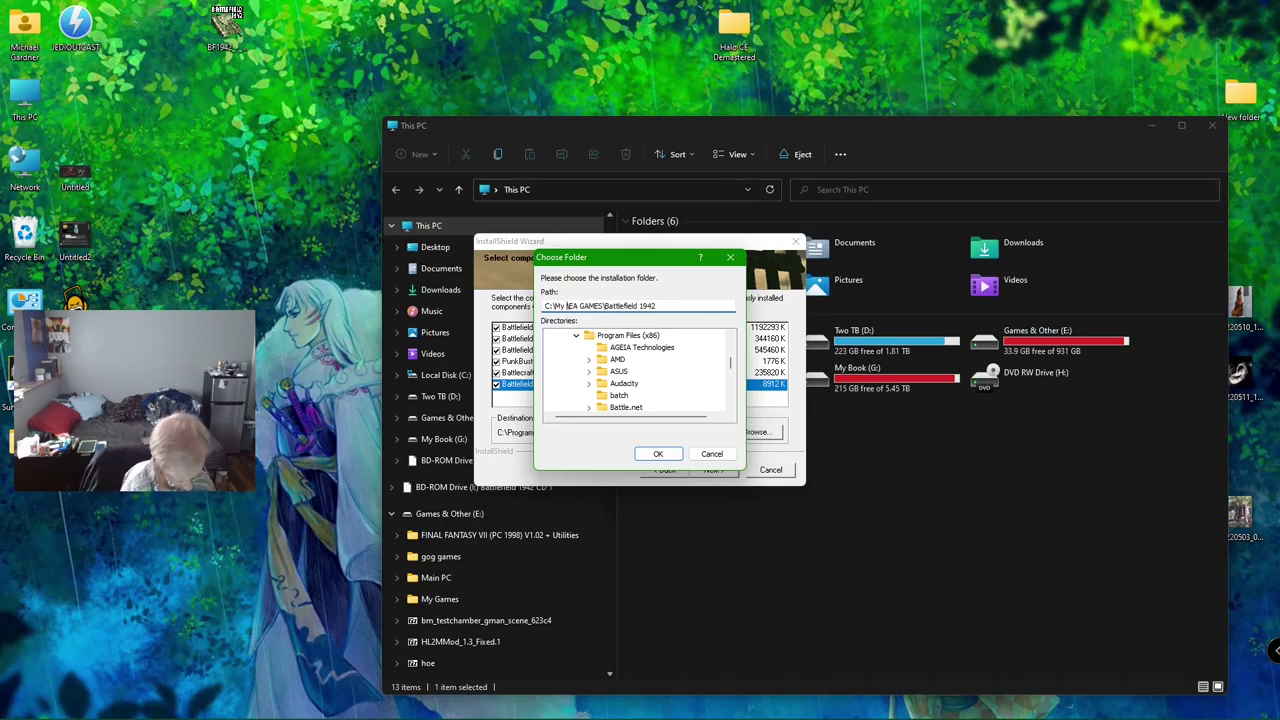
{"action": "type", "text": "Games"}
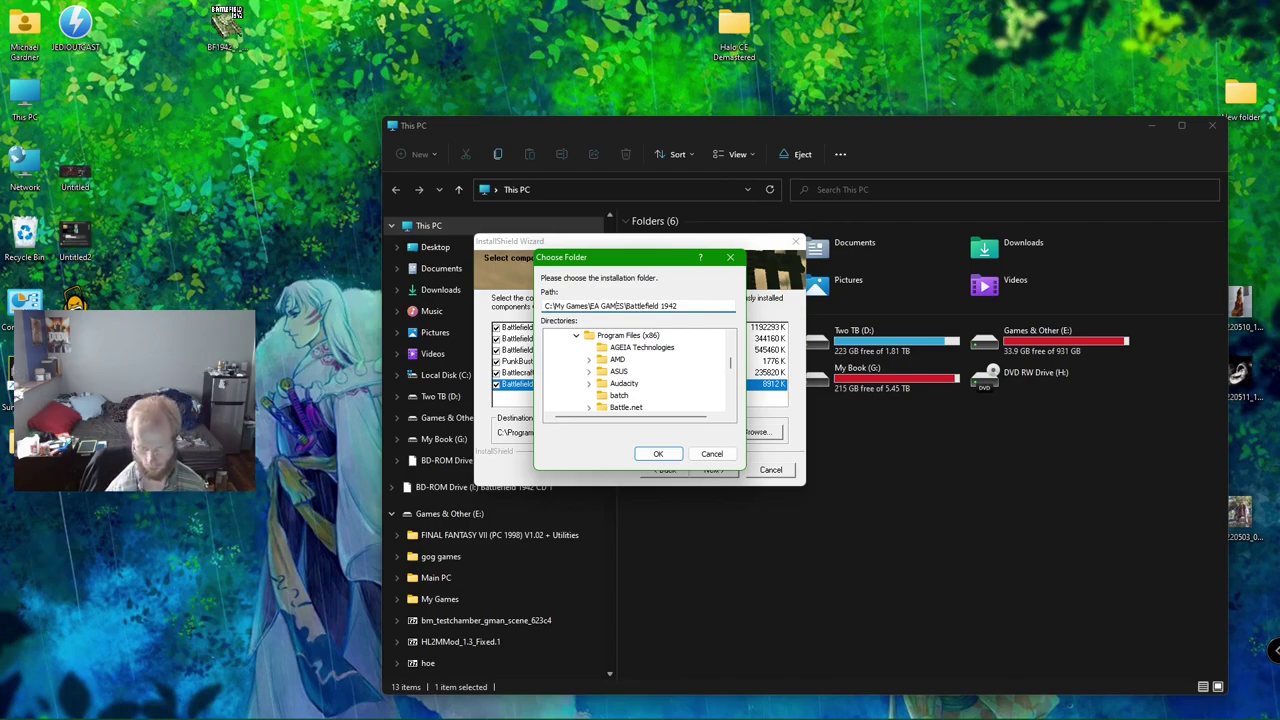
Delete the EA GAMES folder name from the installation path
{"action": "key", "text": "Delete"}
{"action": "key", "text": "Delete"}
{"action": "key", "text": "Delete"}
{"action": "key", "text": "Delete"}
{"action": "key", "text": "Delete"}
{"action": "key", "text": "Delete"}
{"action": "key", "text": "Delete"}
{"action": "key", "text": "Delete"}
{"action": "key", "text": "Delete"}
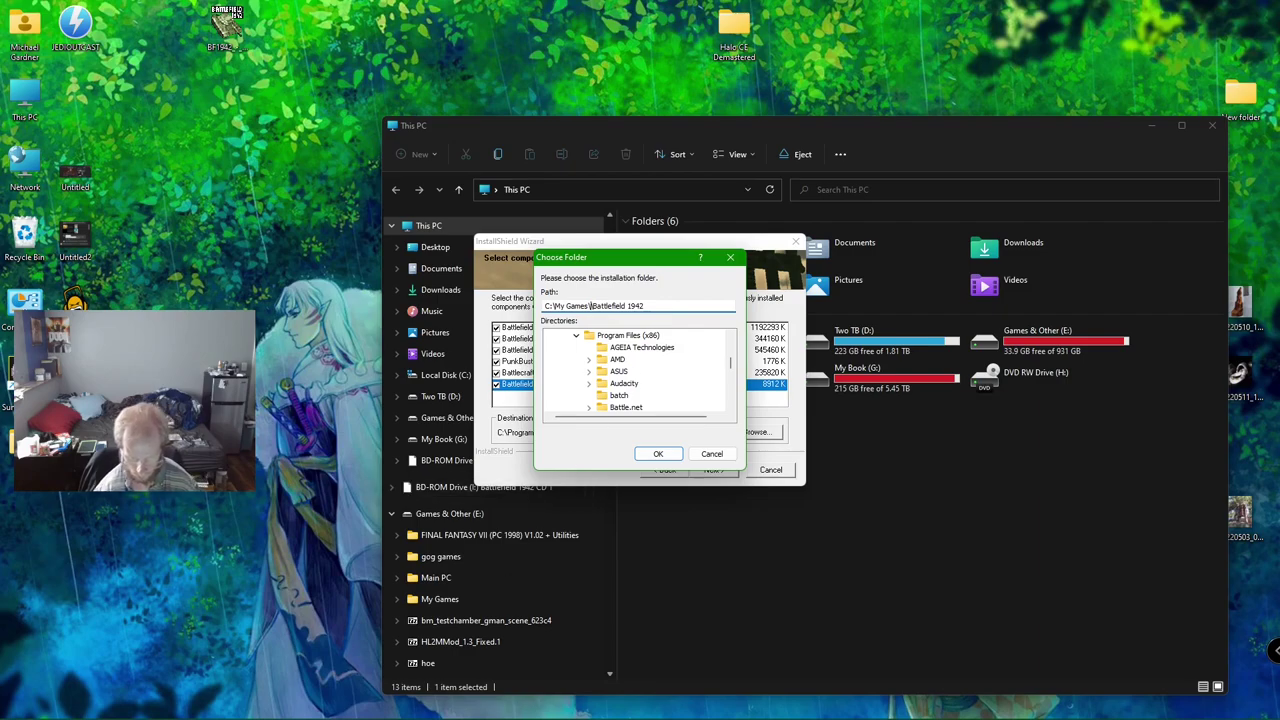
Switch to the File Explorer window showing the Install folder and copy the "Electronic Arts" part of its path
{"action": "left_click", "coordinate": [403, 706]}
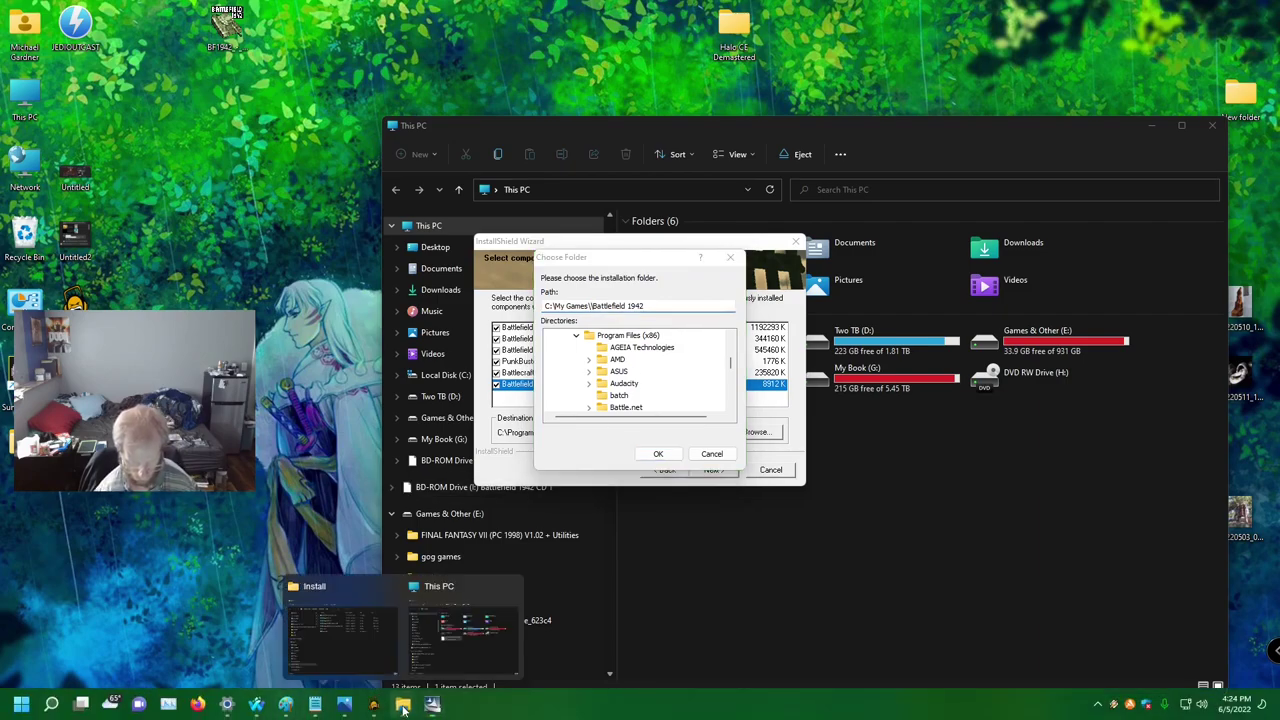
{"action": "left_click", "coordinate": [390, 655]}
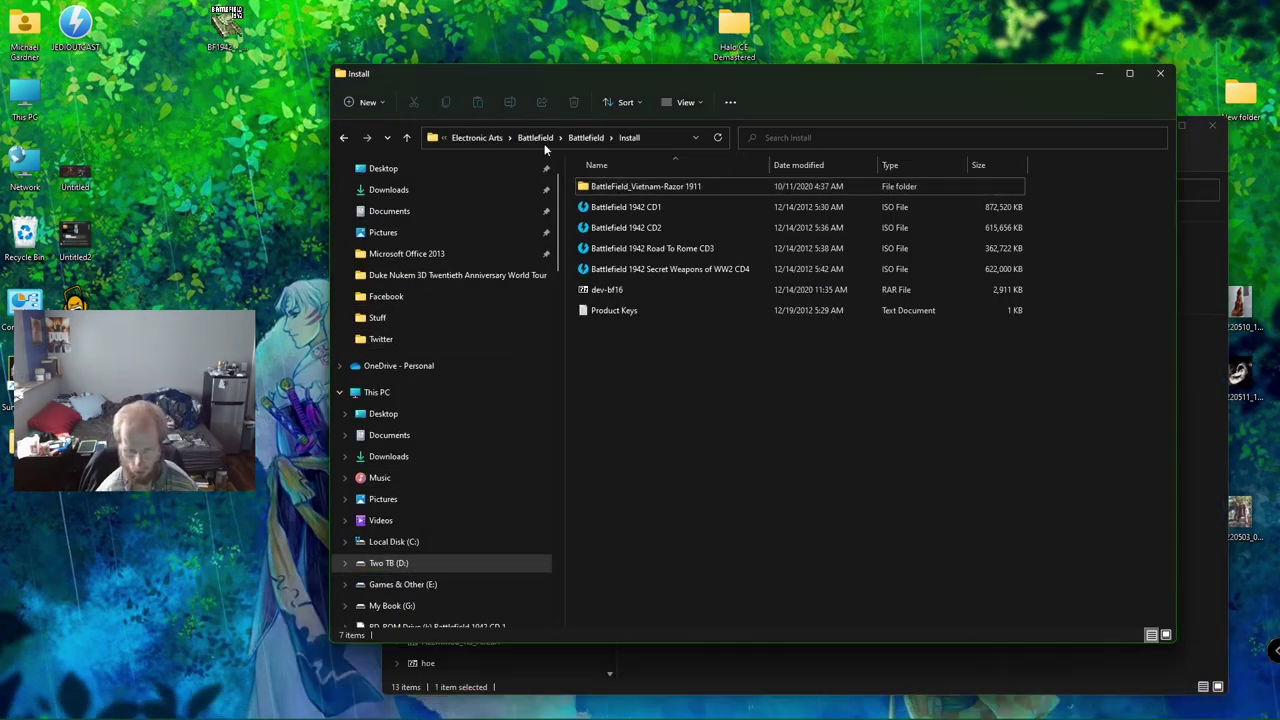
{"action": "left_click", "coordinate": [645, 138]}
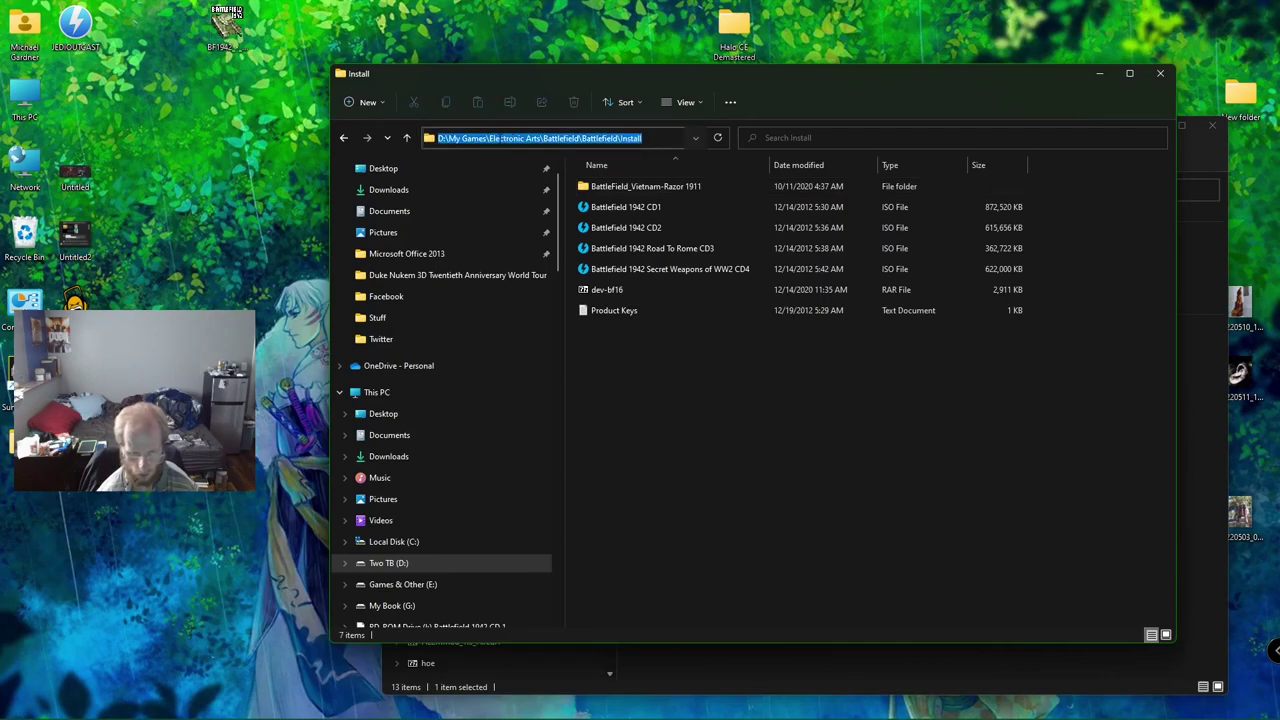
{"action": "left_click_drag", "start_coordinate": [489, 138], "coordinate": [541, 138]}
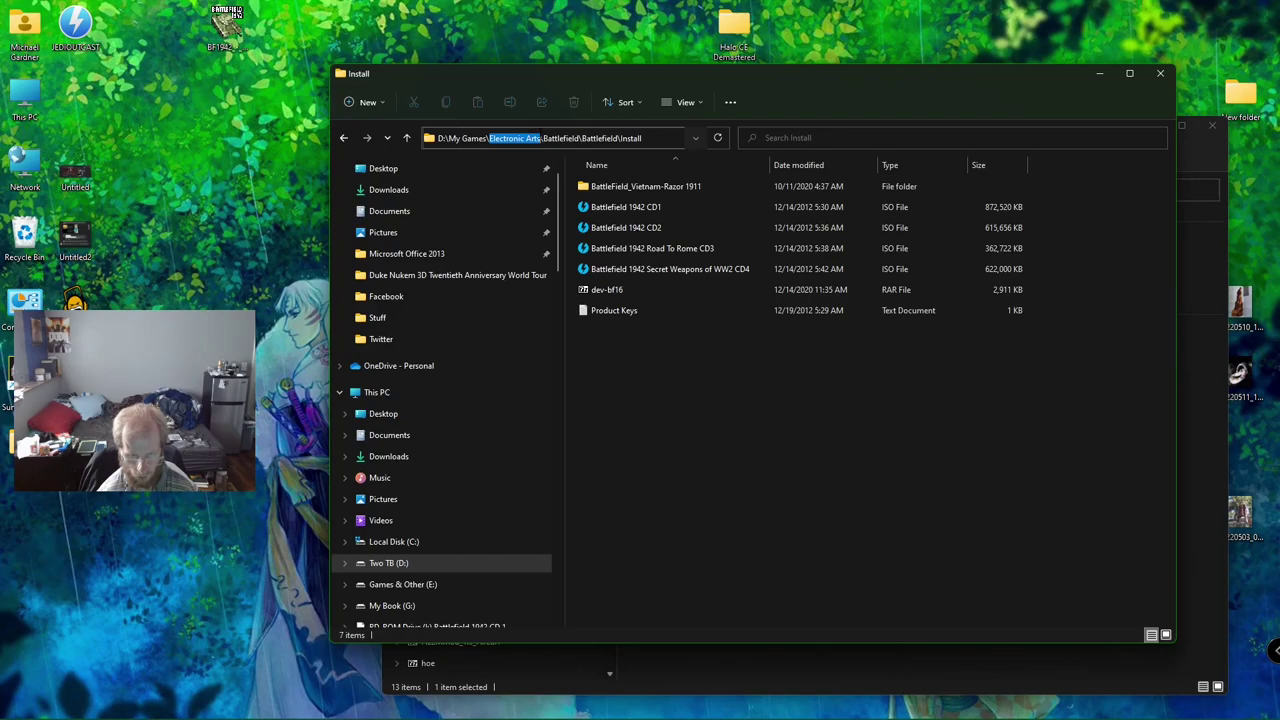
{"action": "right_click", "coordinate": [540, 139]}
{"action": "left_click", "coordinate": [563, 181]}
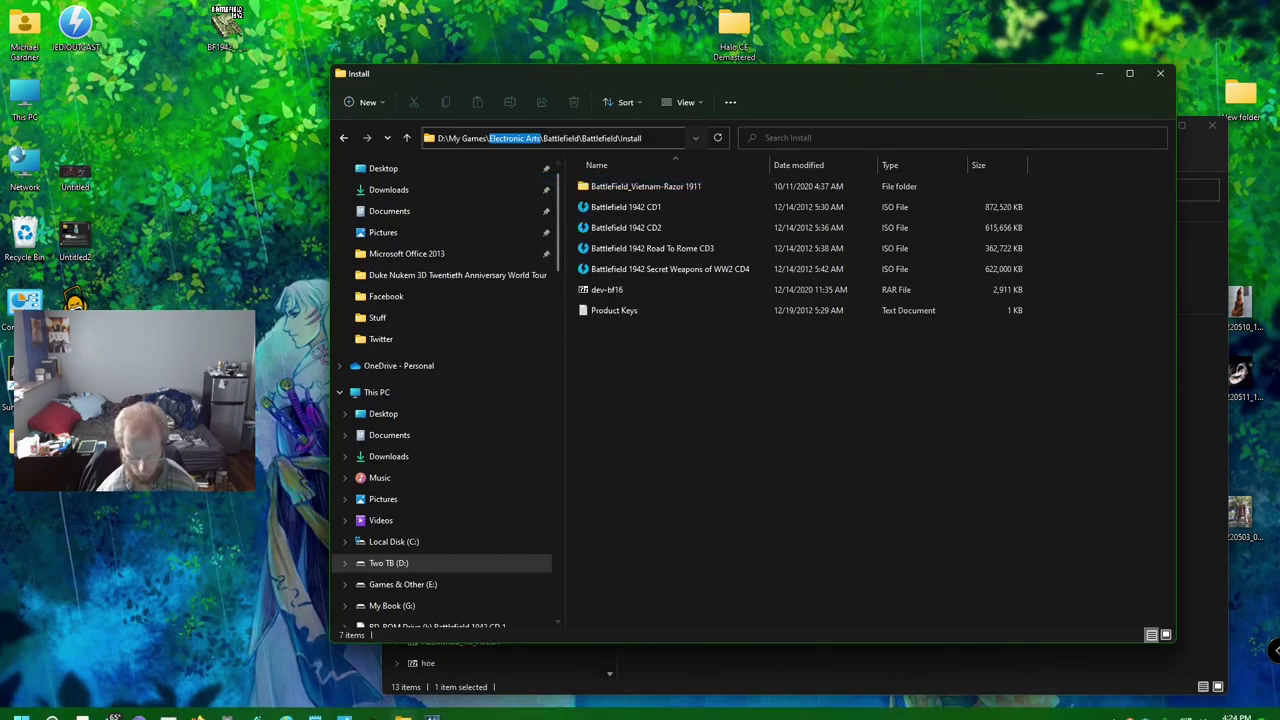
Insert the copied Electronic Arts folder name before Battlefield 1942 in the installation path and accept C:\My Games\Electronic Arts\Battlefield 1942
{"action": "left_click", "coordinate": [476, 659]}
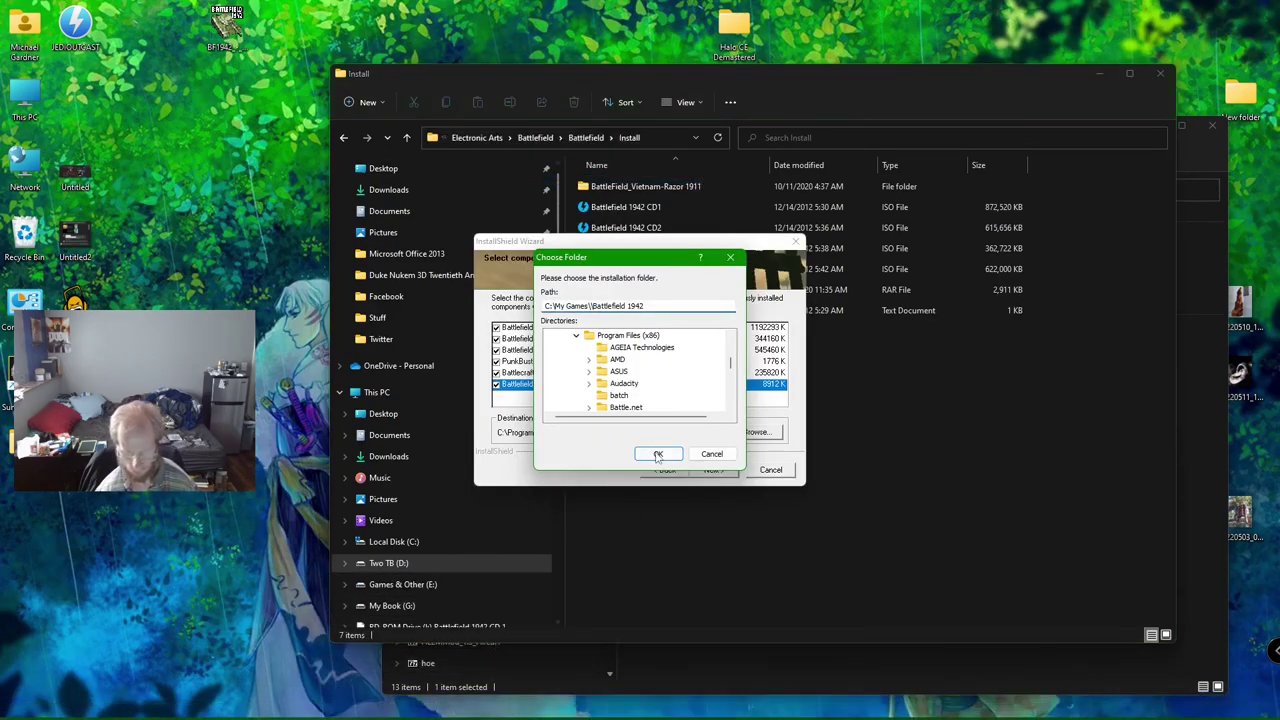
{"action": "key", "text": "ctrl+v"}
{"action": "type", "text": "\\"}
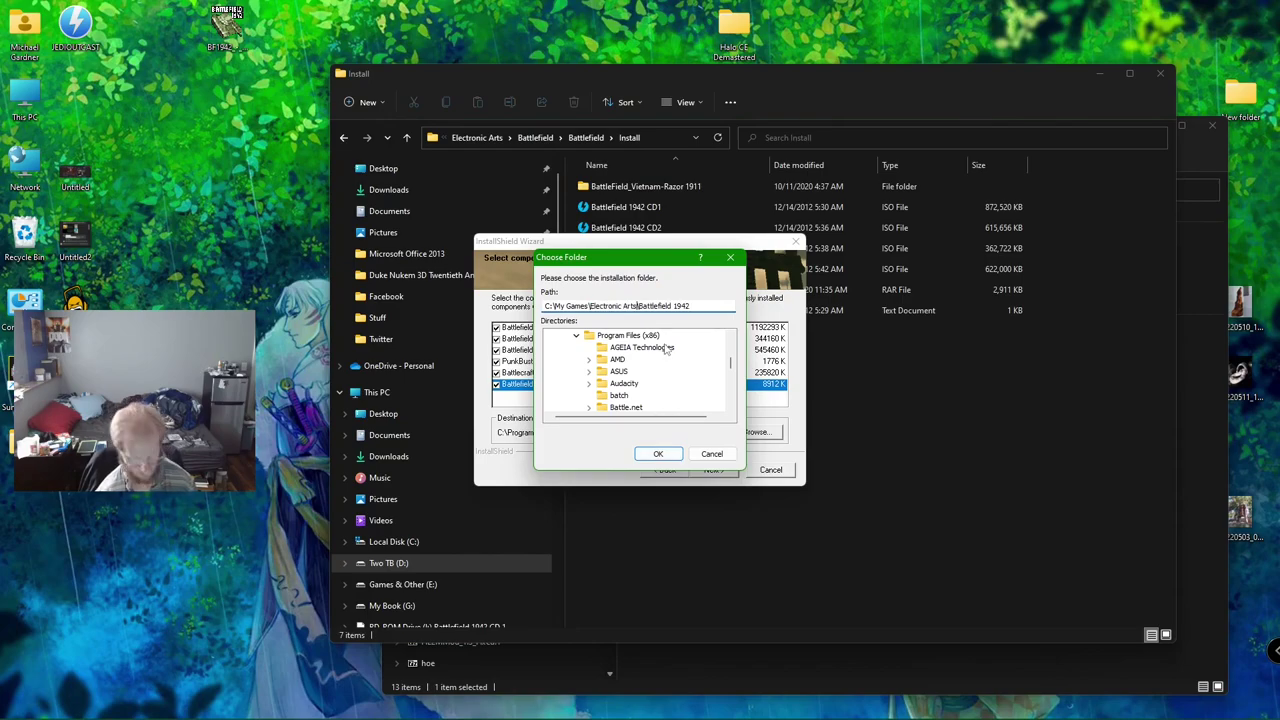
{"action": "left_click", "coordinate": [656, 454]}
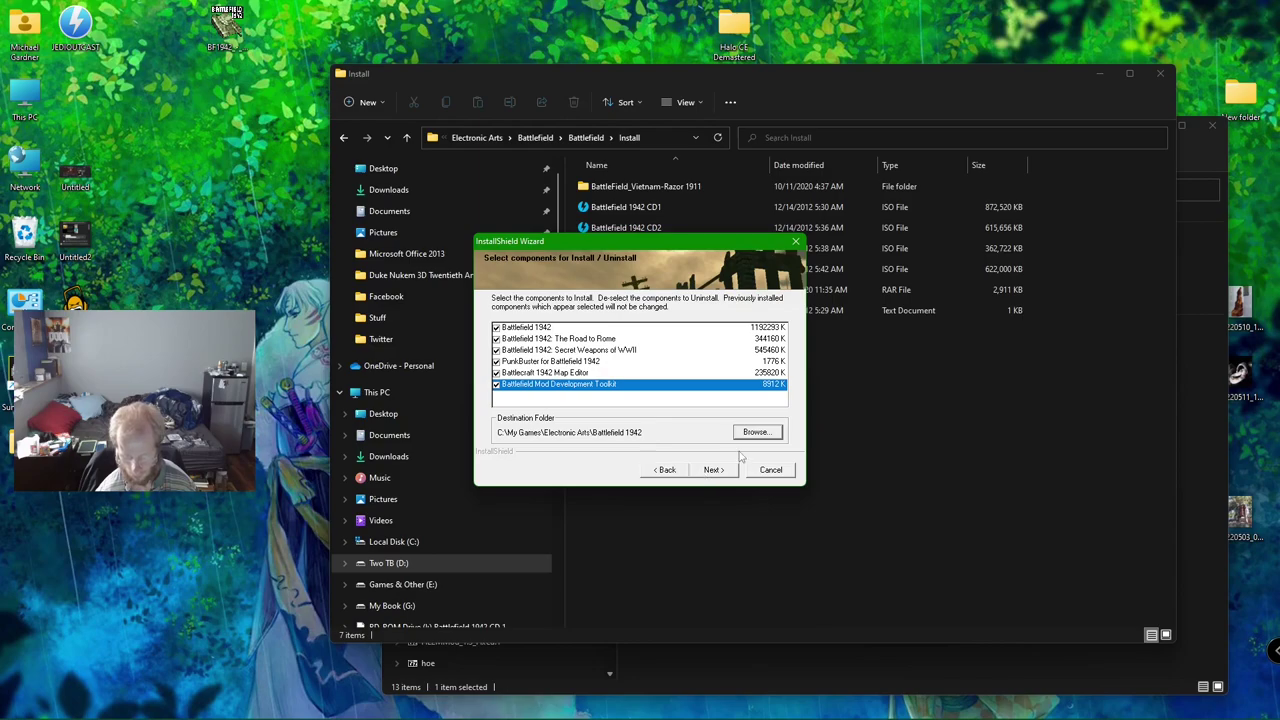
Proceed from the component selection, move the CD key dialog out of view and submit the product keys
{"action": "left_click", "coordinate": [716, 471]}
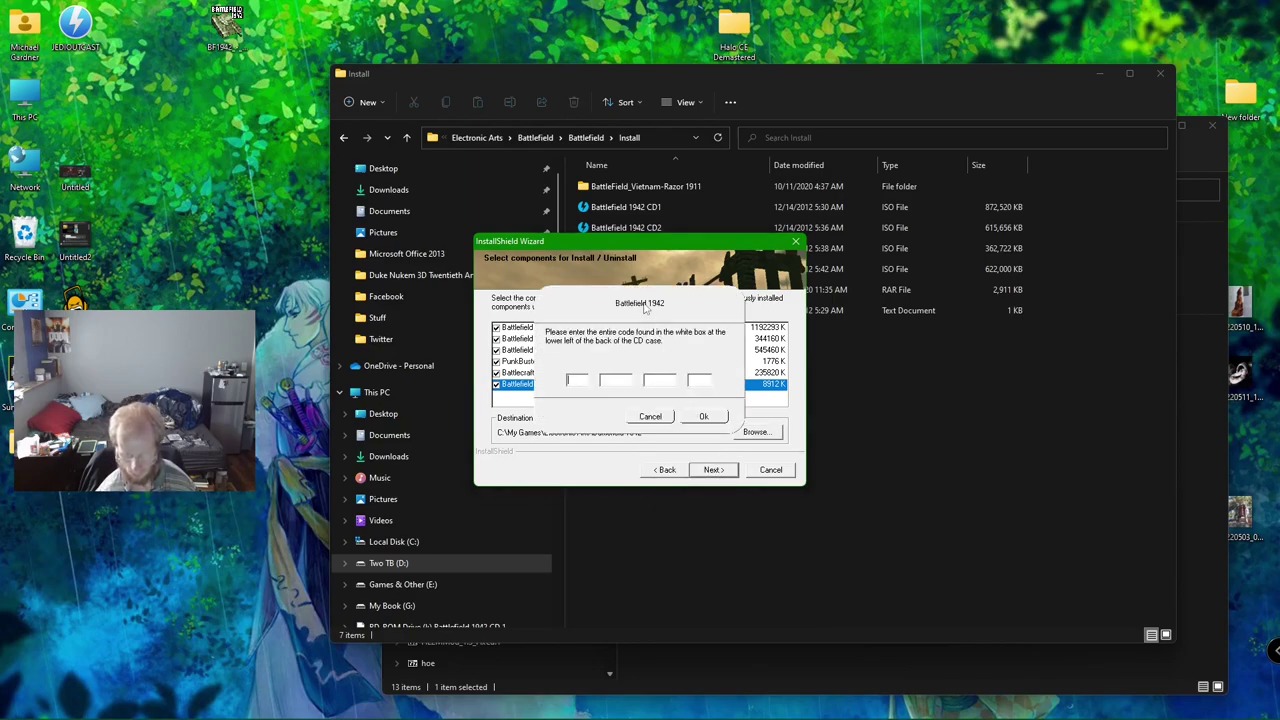
{"action": "left_click_drag", "start_coordinate": [642, 303], "coordinate": [660, 10]}
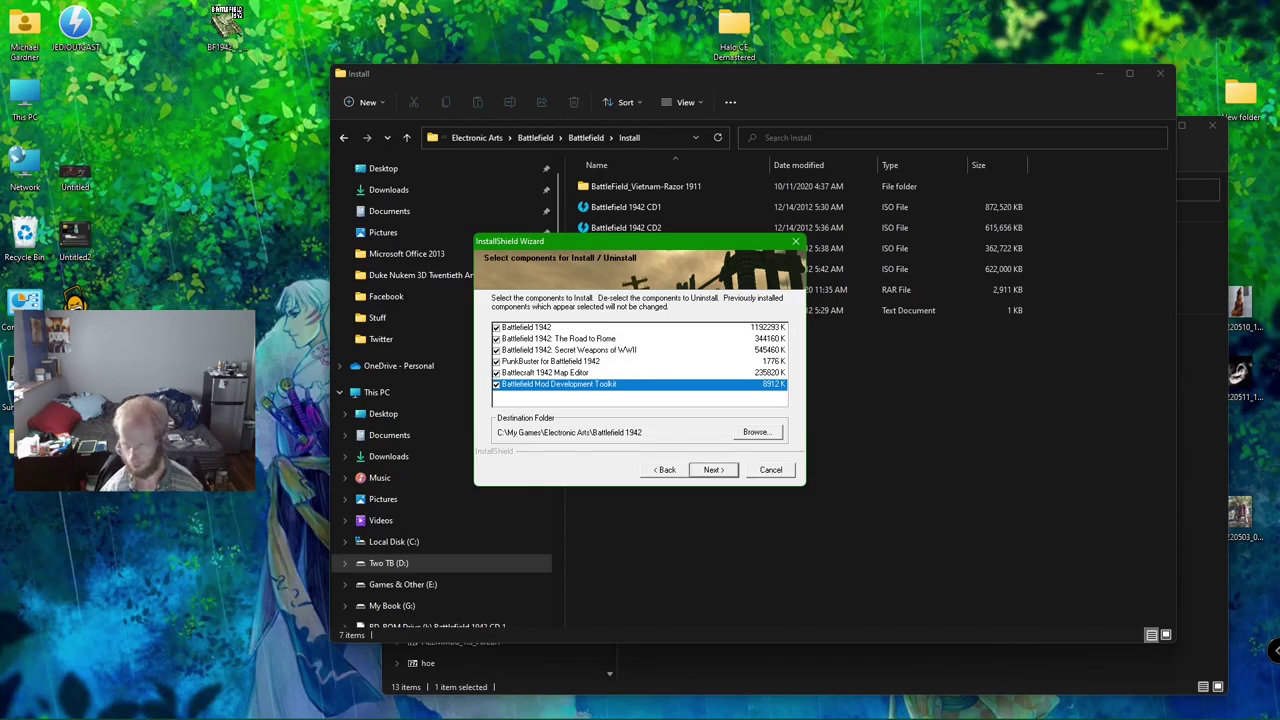
{"action": "key", "text": "Return"}
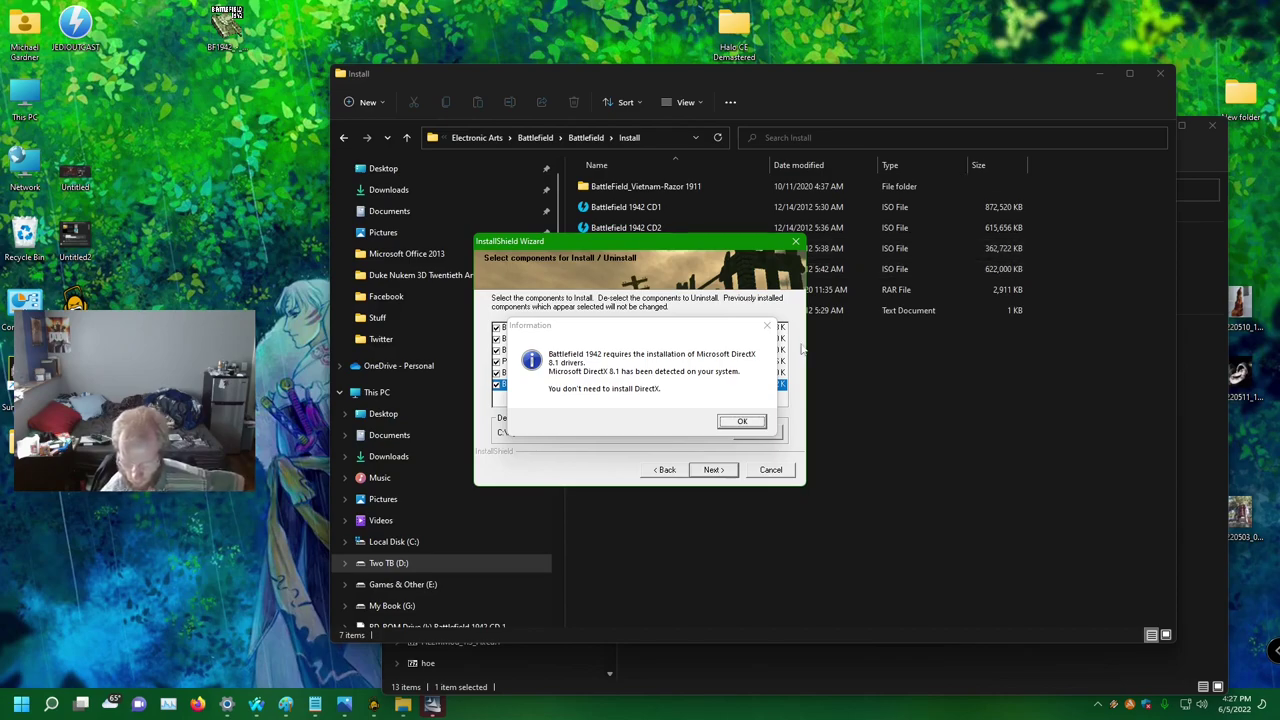
Dismiss the DirectX notice, decline GameSpy Arcade and start the installation with the default EA GAMES\Battlefield 1942 program folder
{"action": "left_click", "coordinate": [742, 422]}
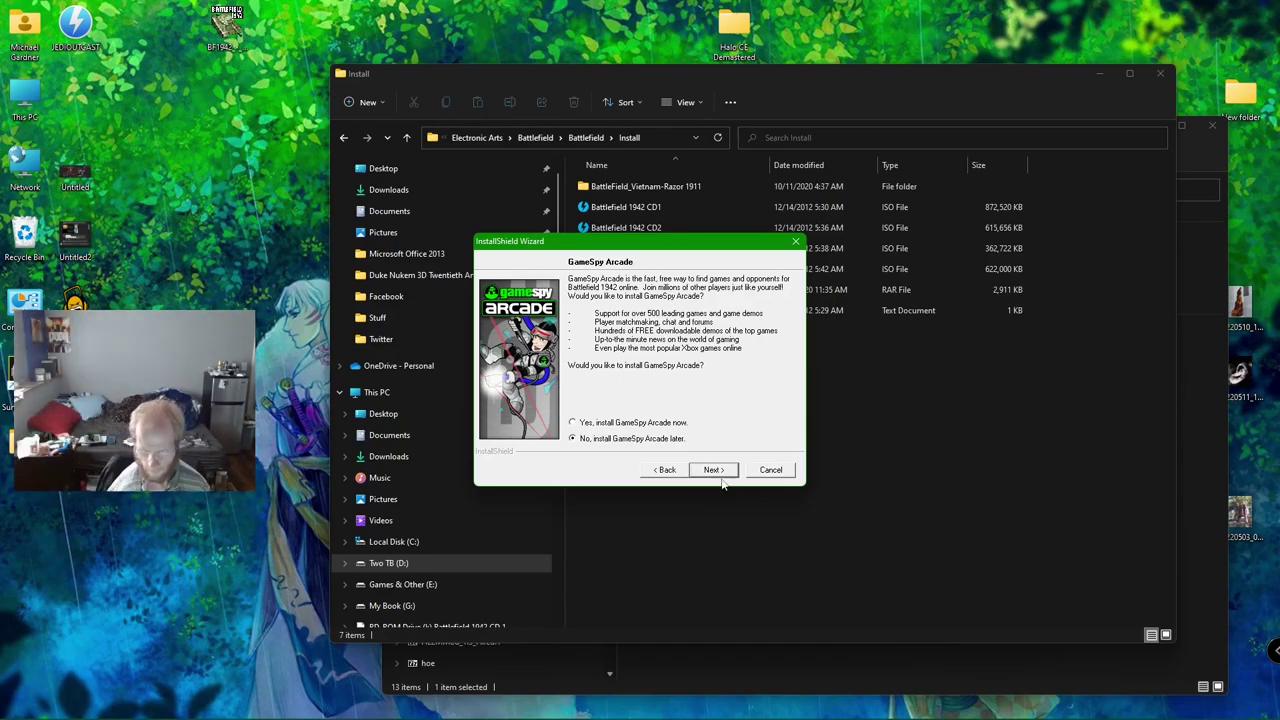
{"action": "left_click", "coordinate": [713, 470]}
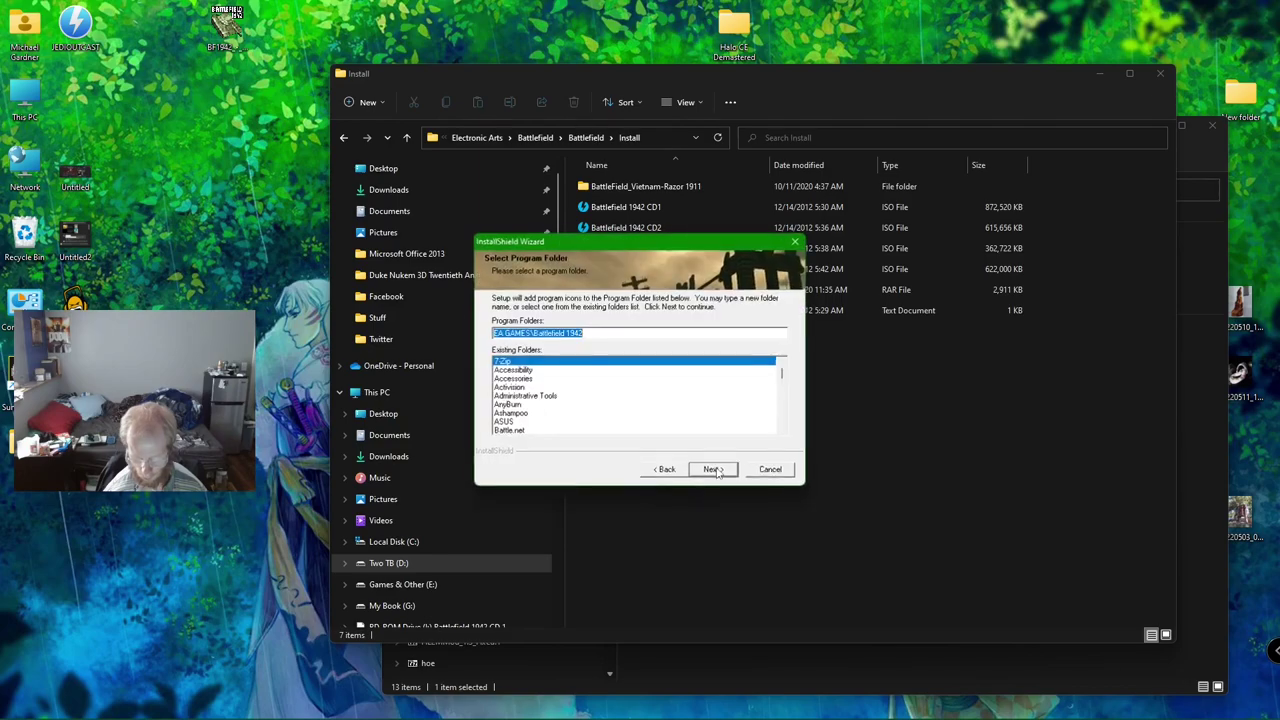
{"action": "left_click", "coordinate": [714, 470]}
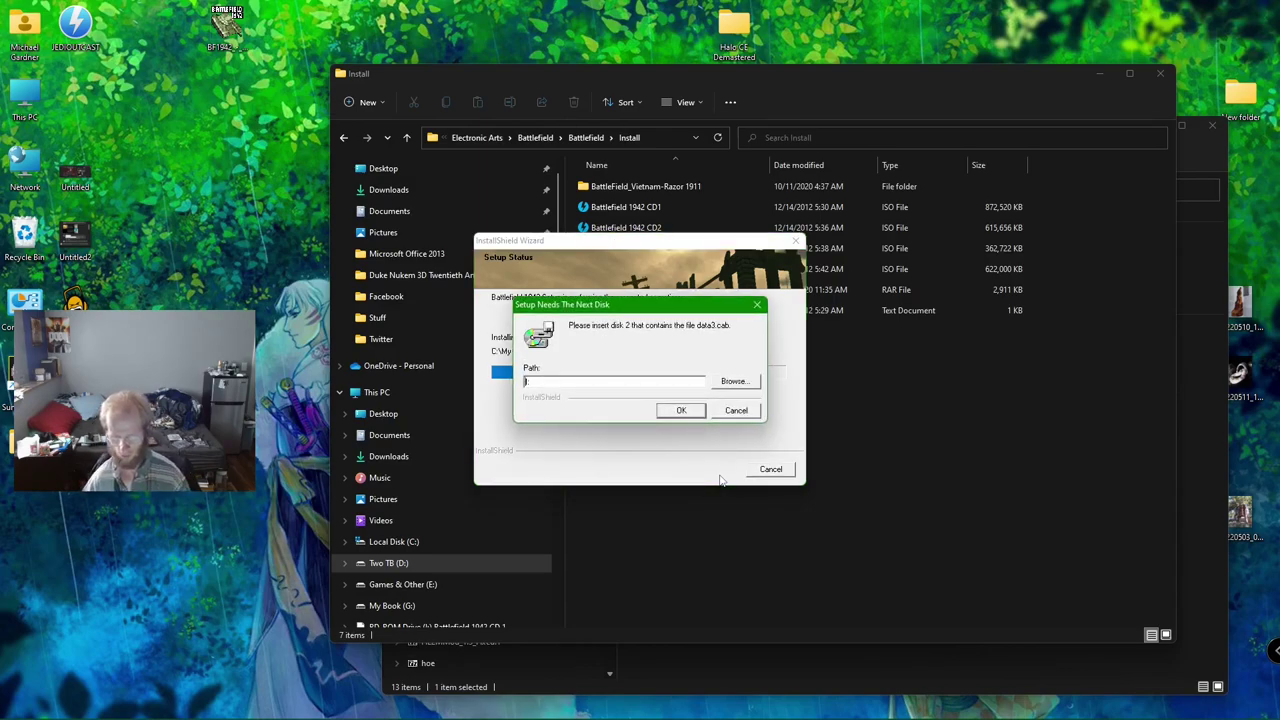
Mount the Battlefield 1942 CD2 image with DAEMON Tools Lite
{"action": "mouse_move", "coordinate": [1018, 700]}
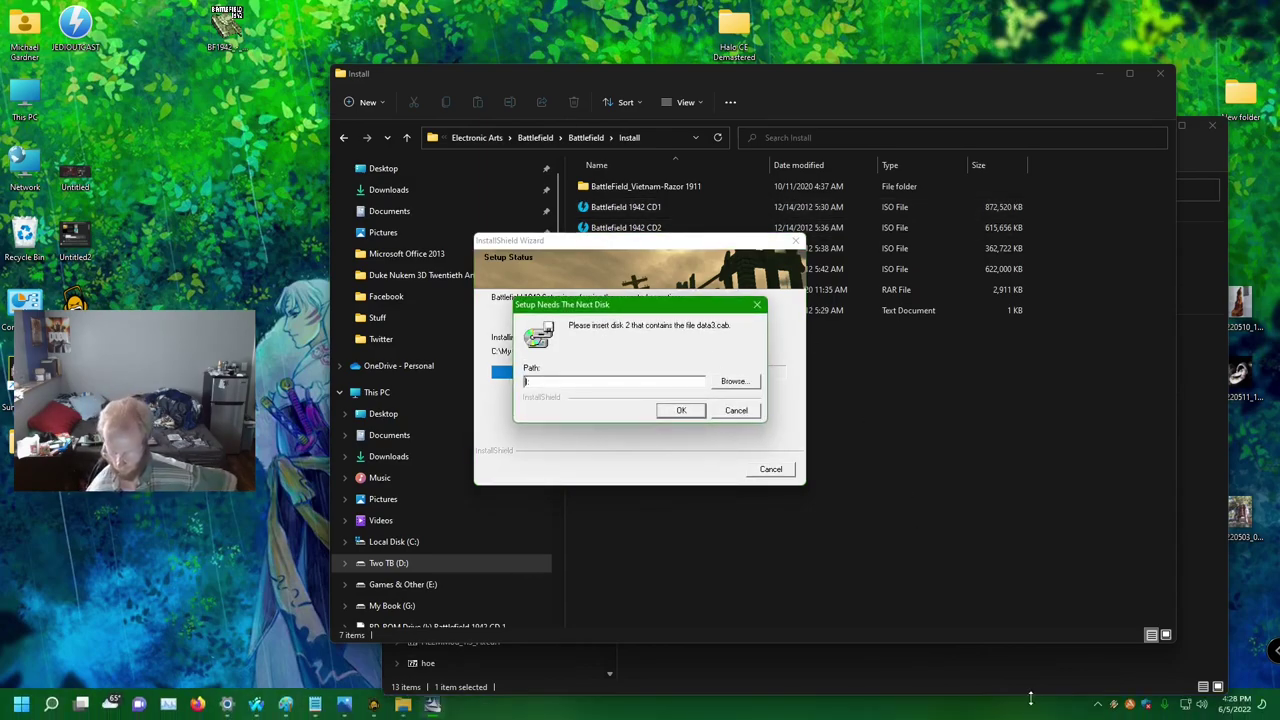
{"action": "left_click", "coordinate": [1097, 704]}
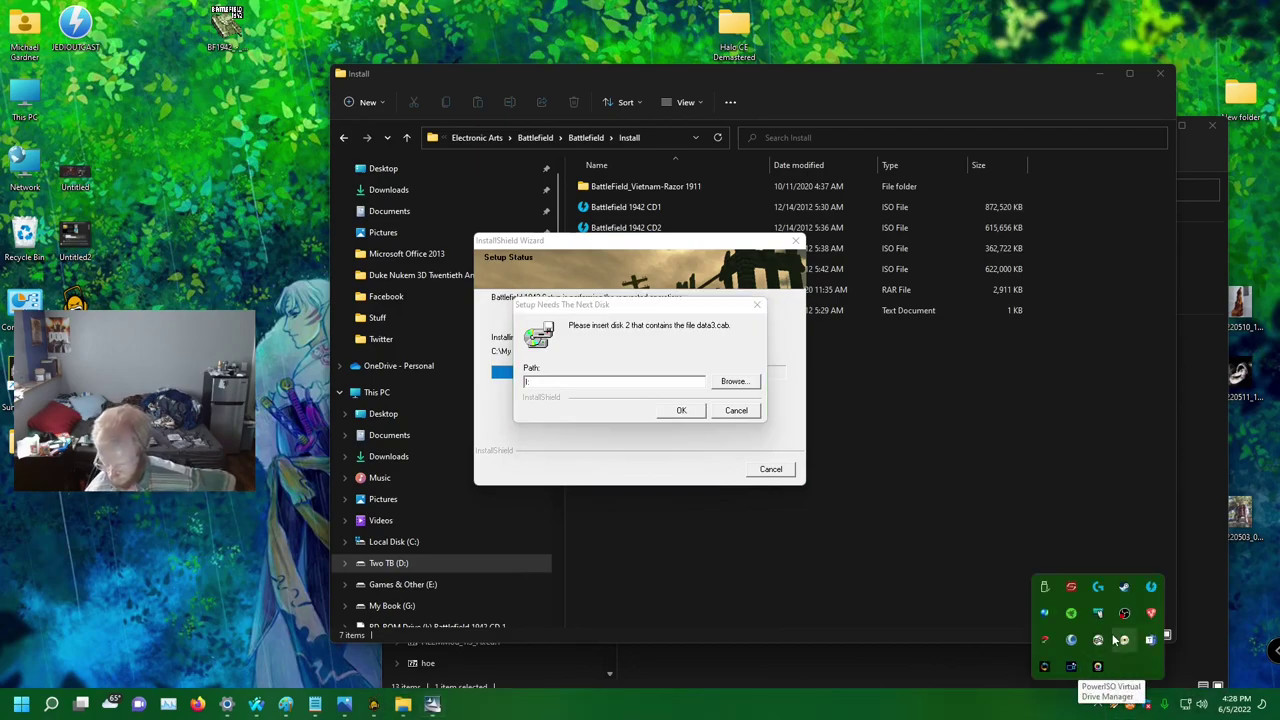
{"action": "right_click", "coordinate": [1152, 588]}
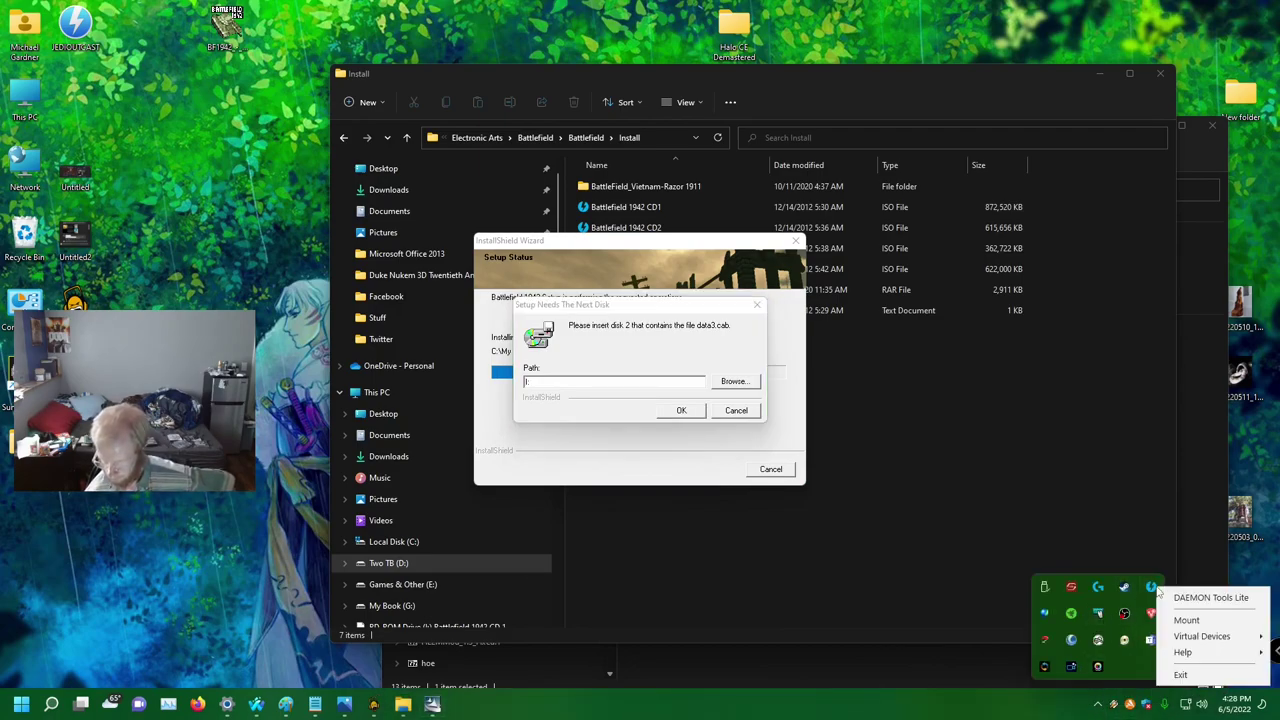
{"action": "left_click", "coordinate": [1183, 631]}
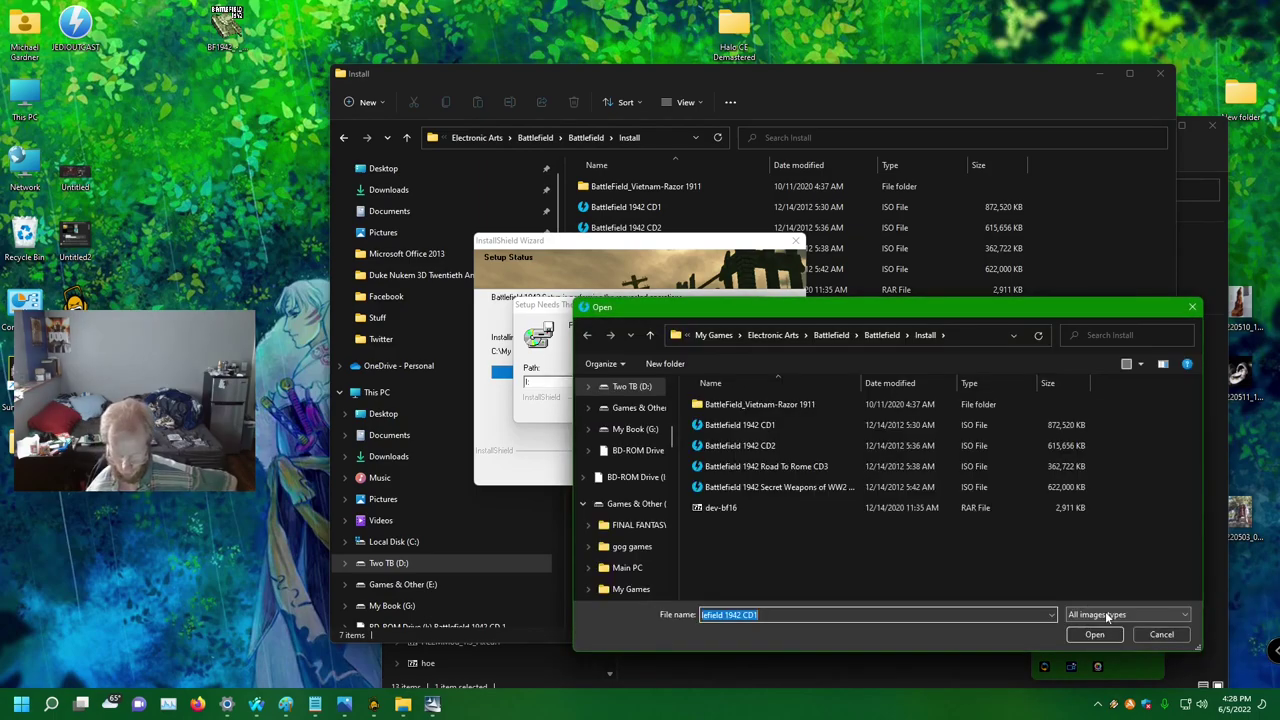
{"action": "left_click", "coordinate": [765, 445]}
{"action": "double_click", "coordinate": [765, 443]}
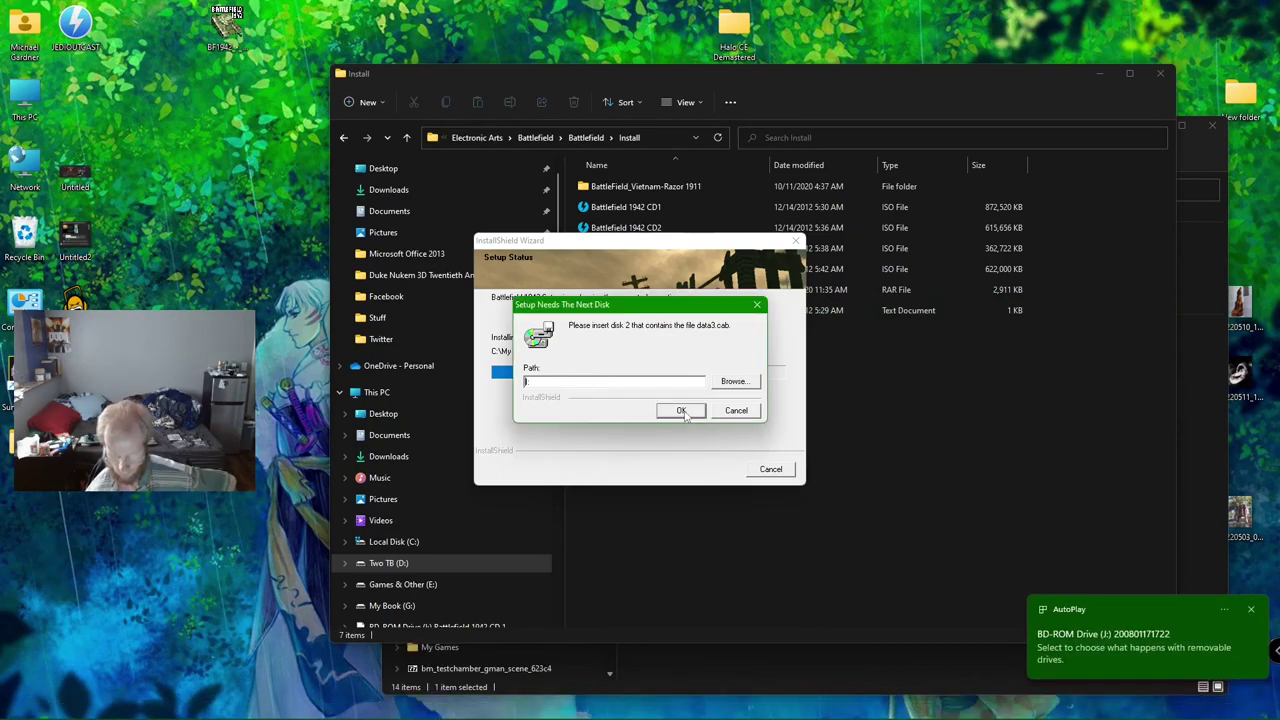
Try to continue the setup with BD-ROM Drive (I:) as the location of disk 2
{"action": "left_click", "coordinate": [684, 414]}
{"action": "left_click", "coordinate": [735, 422]}
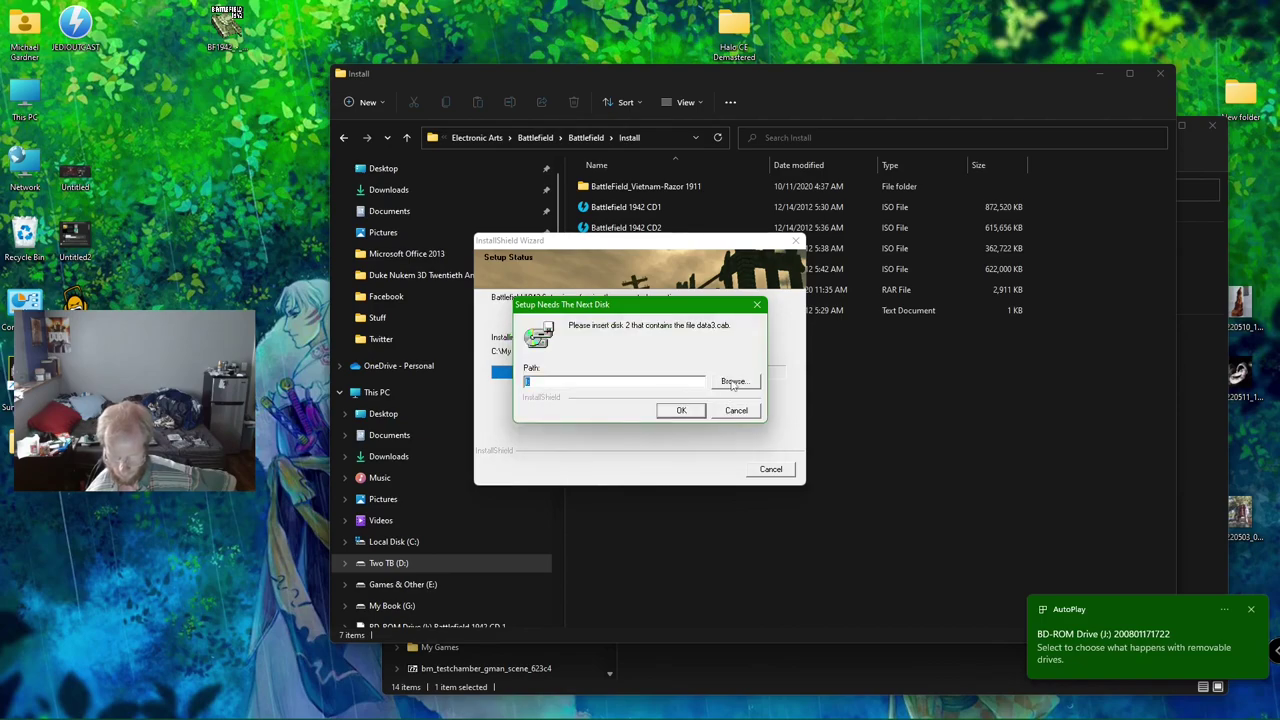
{"action": "left_click", "coordinate": [733, 383]}
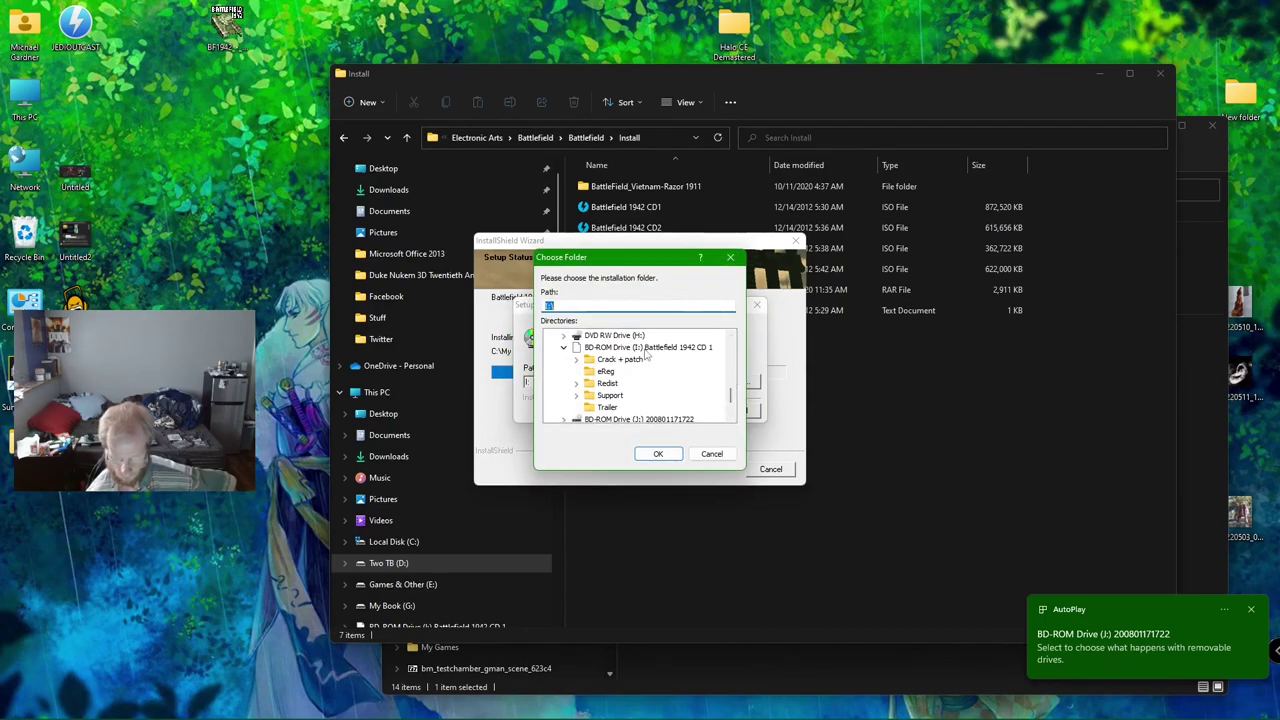
{"action": "left_click", "coordinate": [646, 347]}
{"action": "left_click", "coordinate": [658, 453]}
{"action": "left_click", "coordinate": [672, 411]}
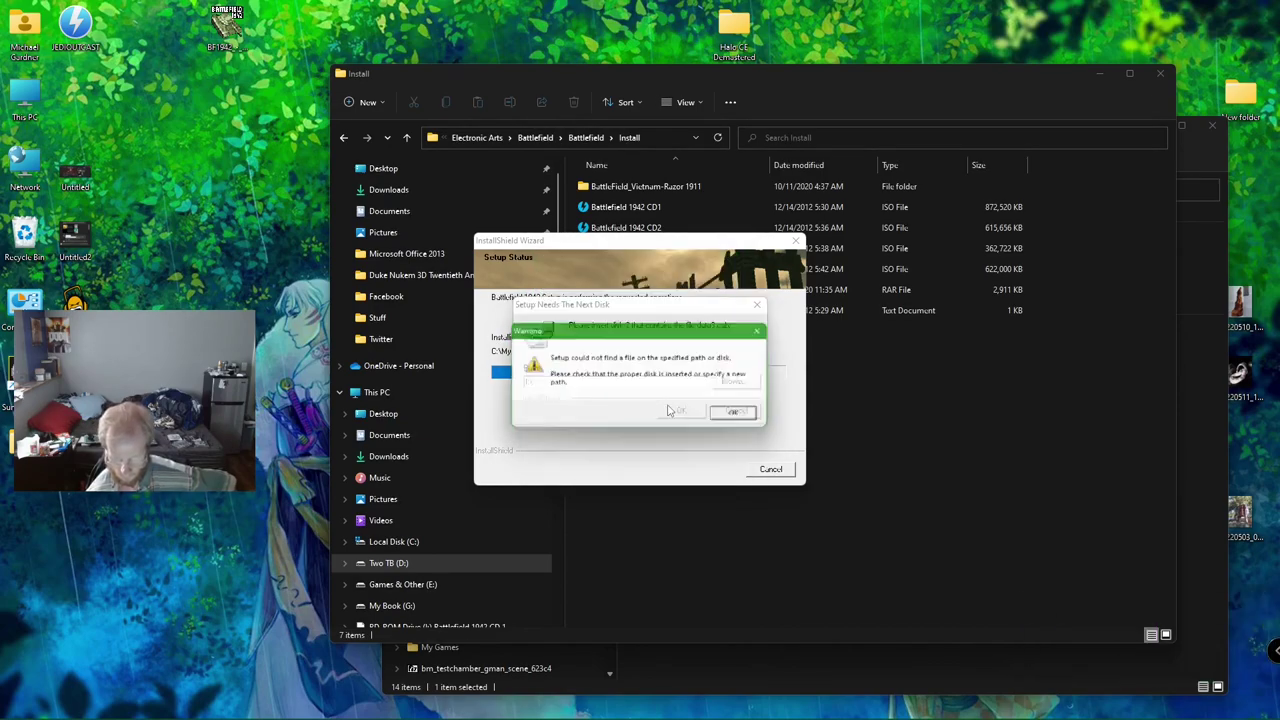
{"action": "left_click", "coordinate": [733, 418]}
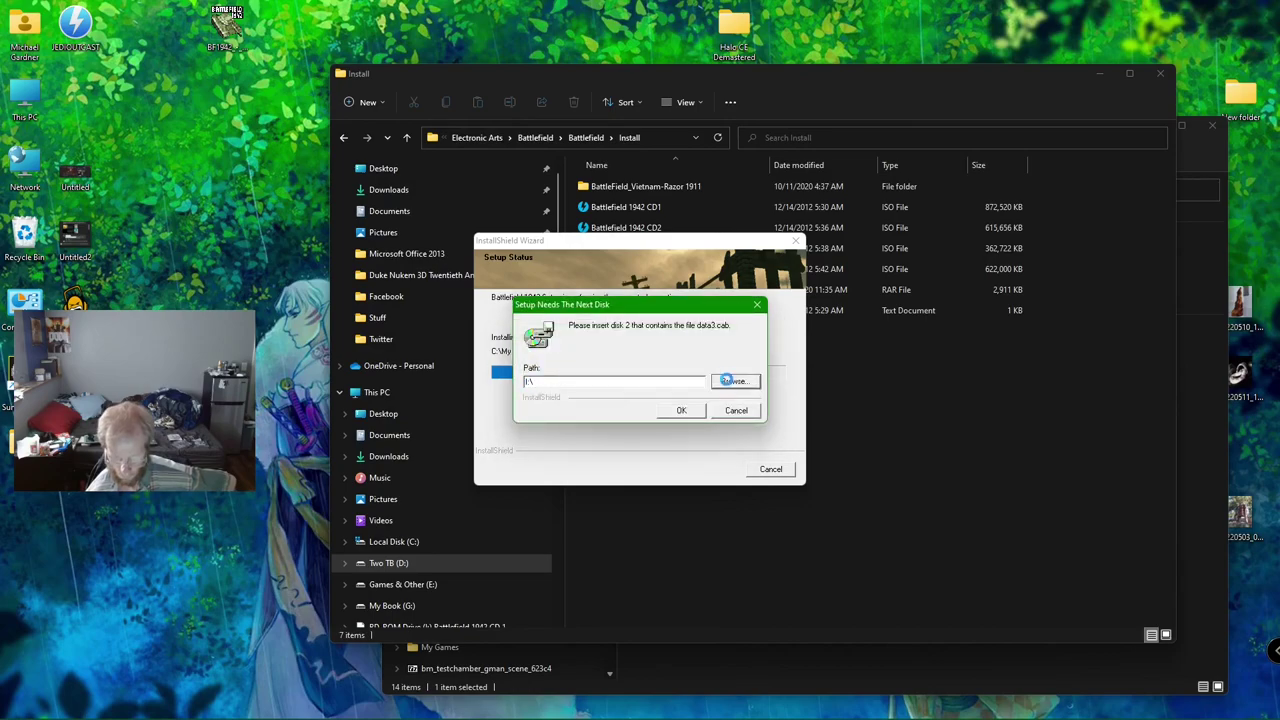
Choose BD-ROM Drive (J:) as the disk 2 location and finish the Battlefield 1942 setup, keeping the desktop shortcut option
{"action": "left_click", "coordinate": [728, 381]}
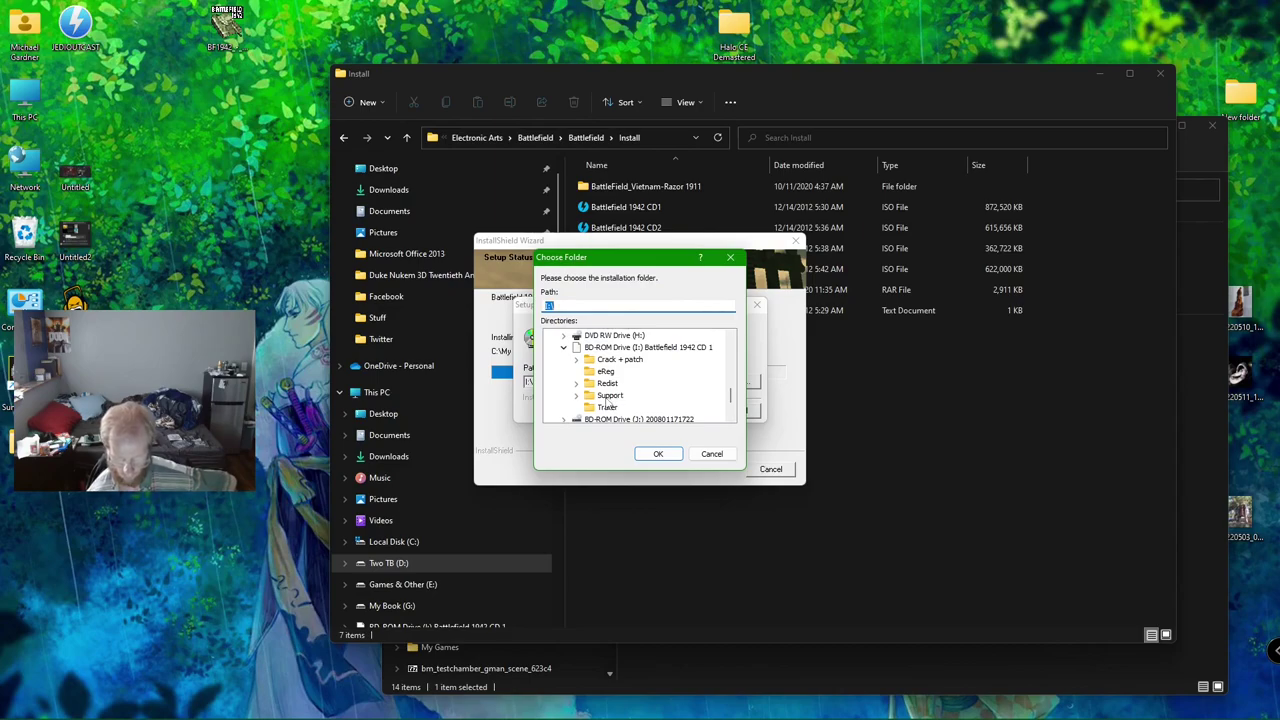
{"action": "scroll", "coordinate": [678, 415], "scroll_direction": "down", "scroll_amount": 1}
{"action": "scroll", "coordinate": [678, 415], "scroll_direction": "up", "scroll_amount": 1}
{"action": "left_click", "coordinate": [678, 412]}
{"action": "left_click", "coordinate": [658, 453]}
{"action": "left_click", "coordinate": [681, 411]}
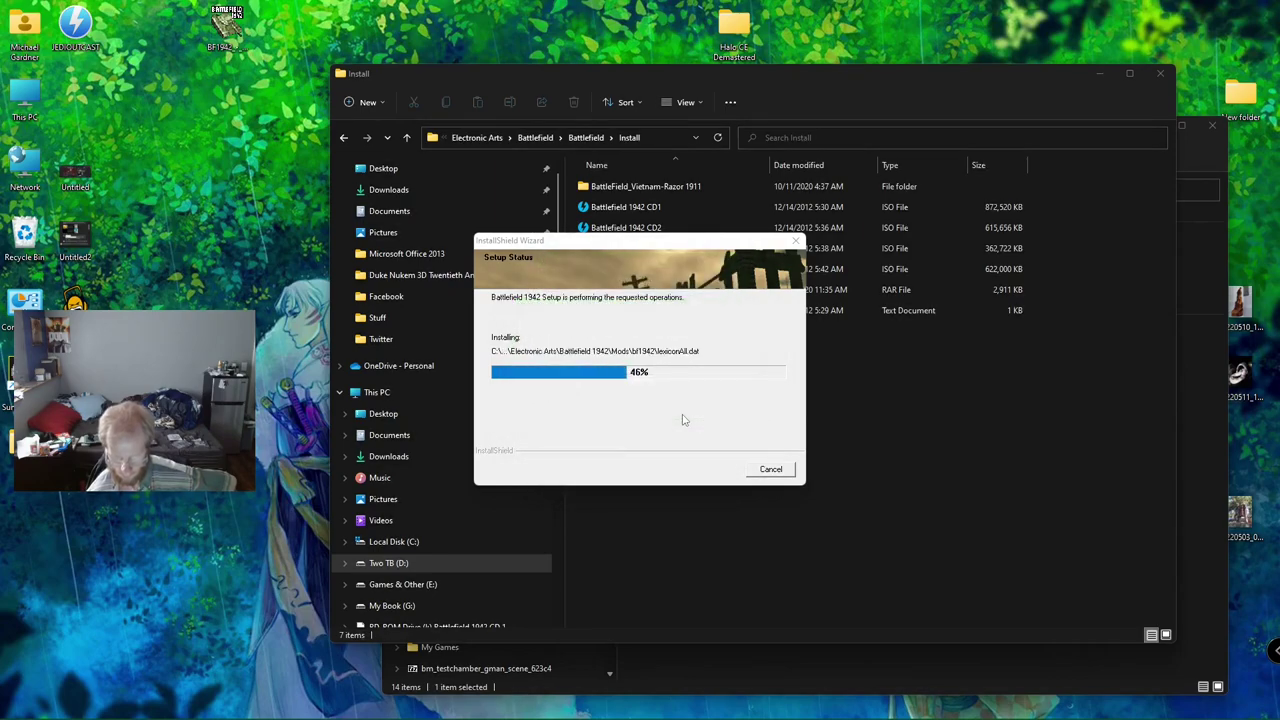
{"action": "mouse_move", "coordinate": [1007, 714]}
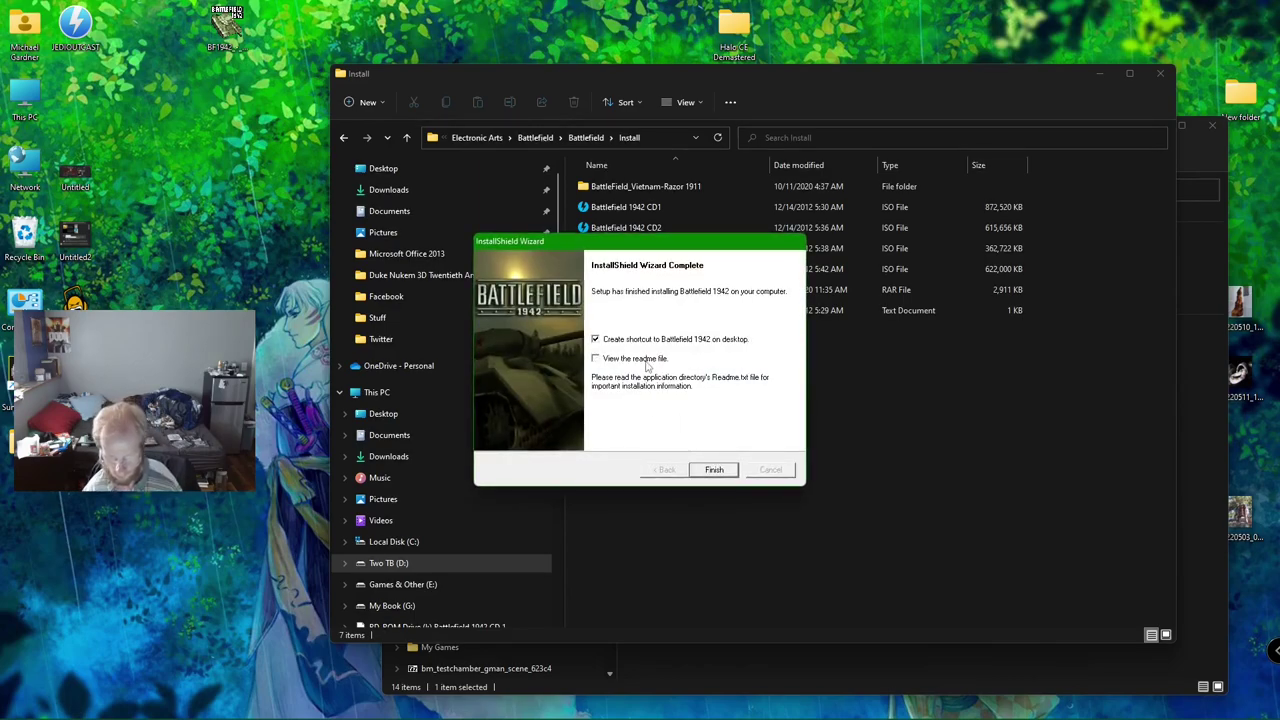
{"action": "left_click", "coordinate": [726, 471]}
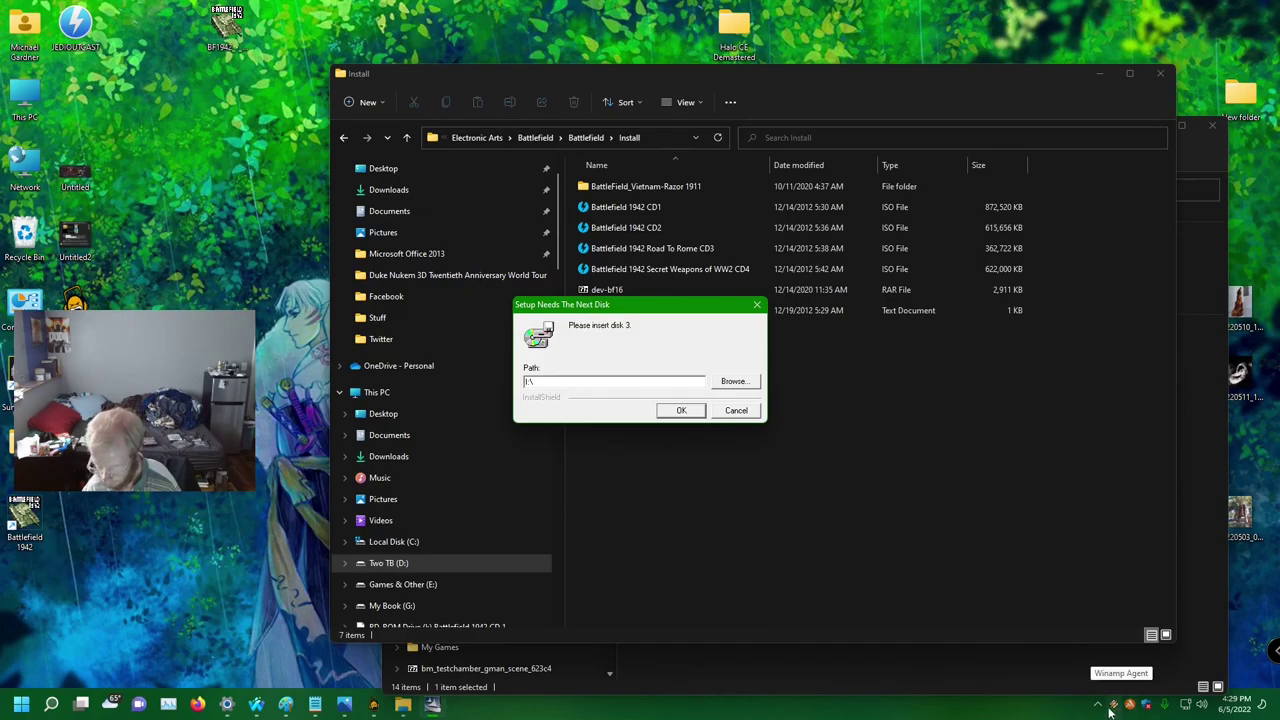
Remove virtual drive J: in DAEMON Tools Lite
{"action": "left_click", "coordinate": [1098, 705]}
{"action": "right_click", "coordinate": [1153, 587]}
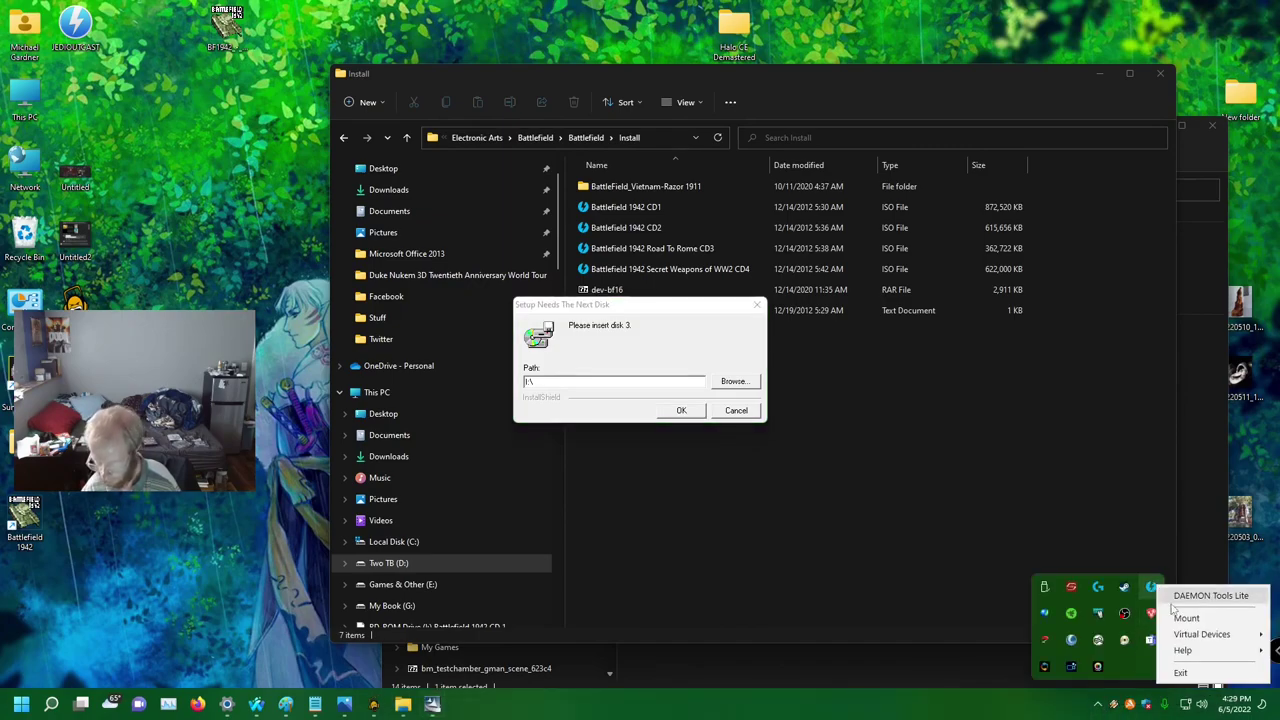
{"action": "mouse_move", "coordinate": [1203, 638]}
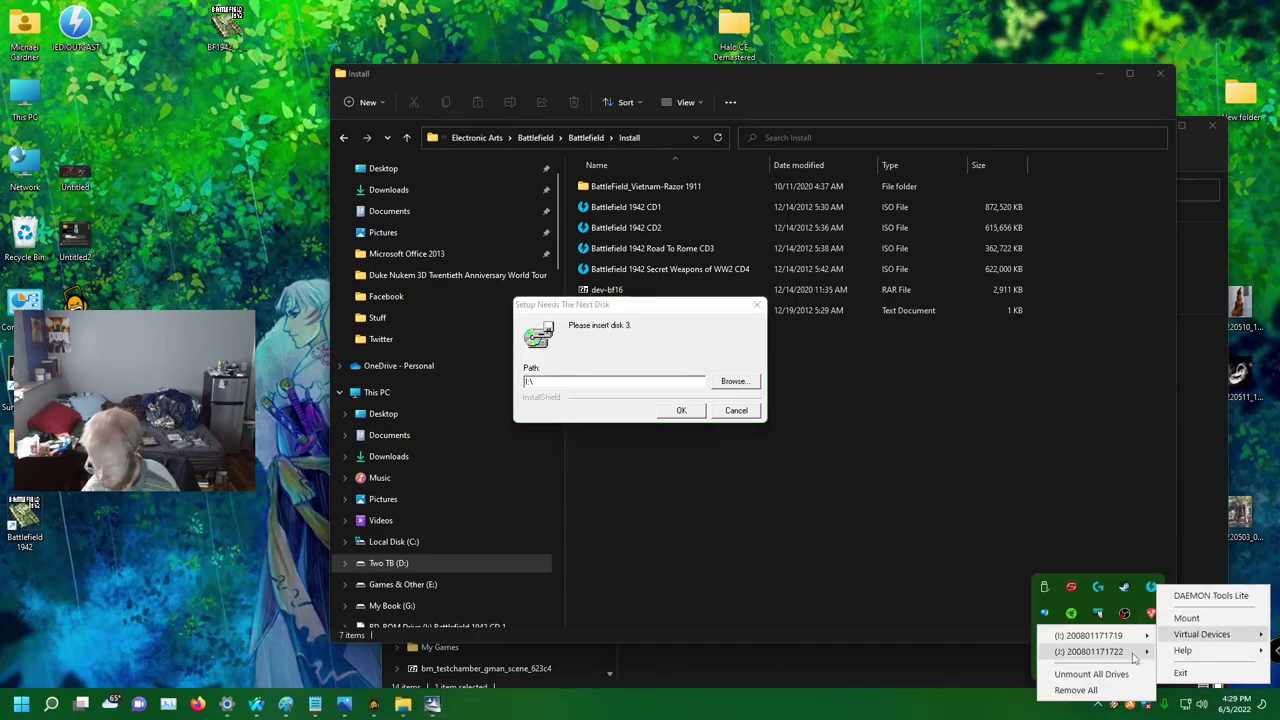
{"action": "mouse_move", "coordinate": [1058, 652]}
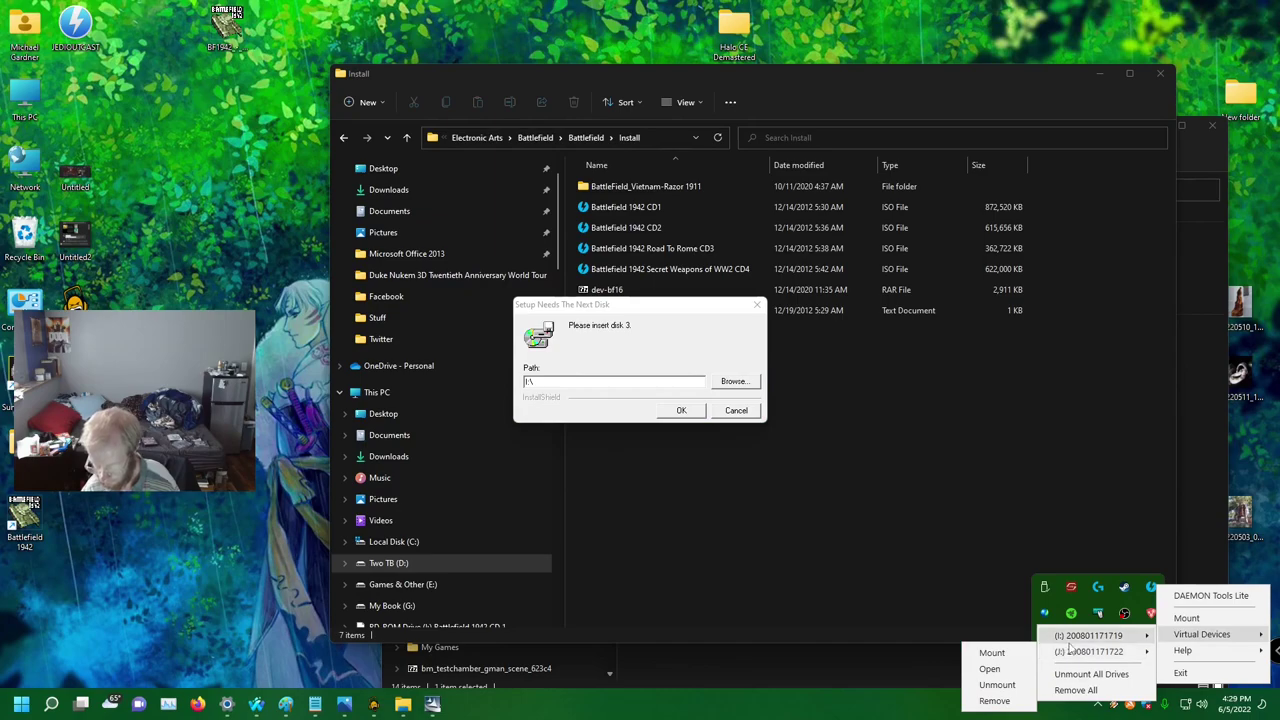
{"action": "left_click", "coordinate": [1000, 701]}
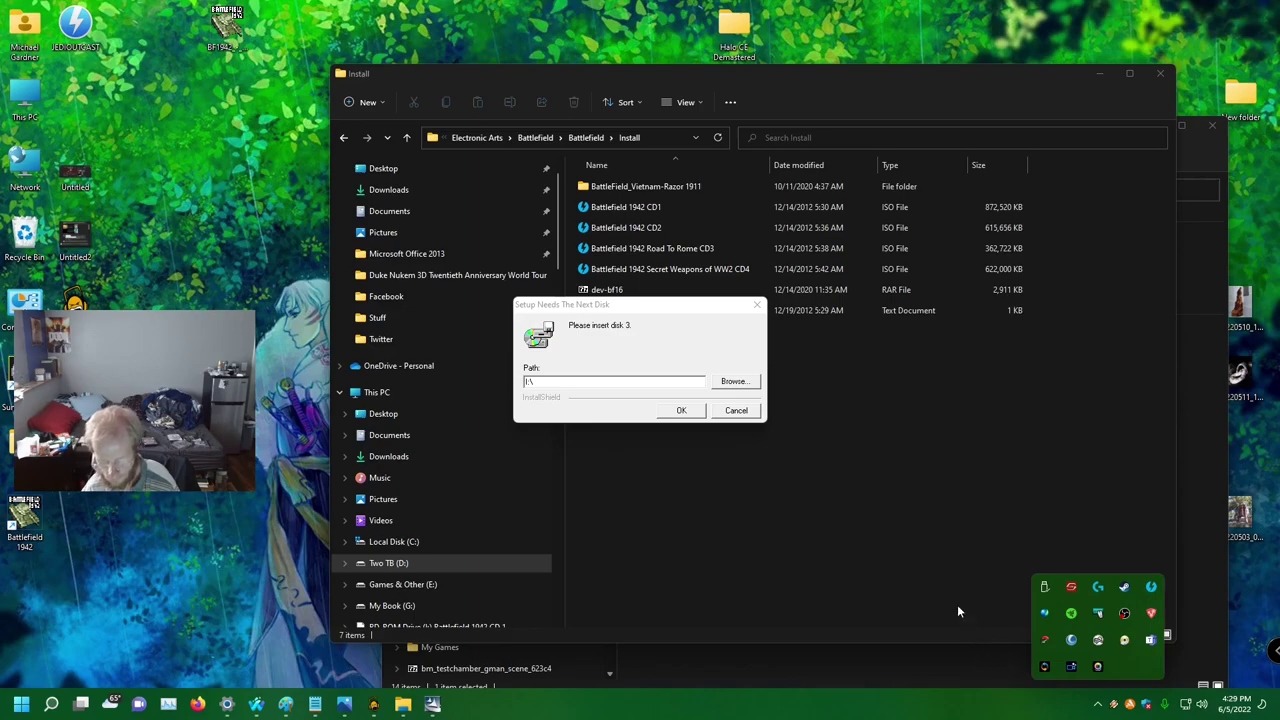
Try to mount the Battlefield 1942 Road To Rome CD3 image in virtual drive I: and continue the setup from it
{"action": "left_click", "coordinate": [1099, 705]}
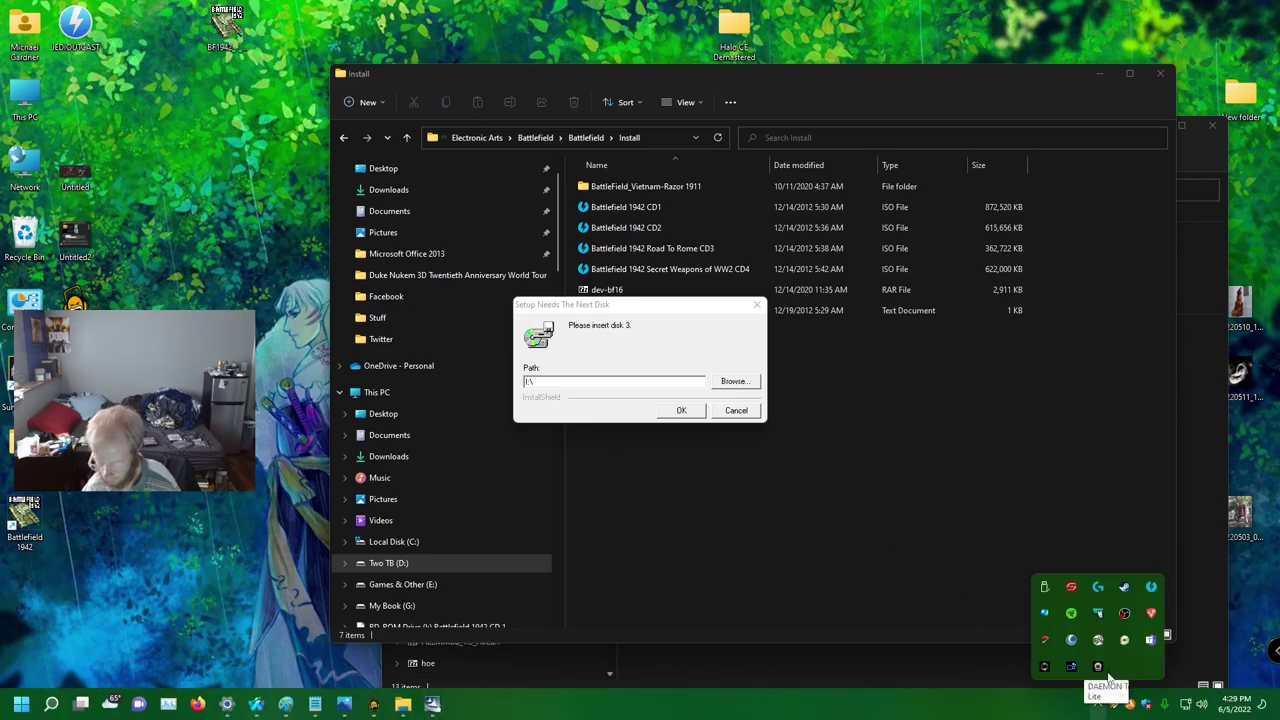
{"action": "right_click", "coordinate": [1152, 588]}
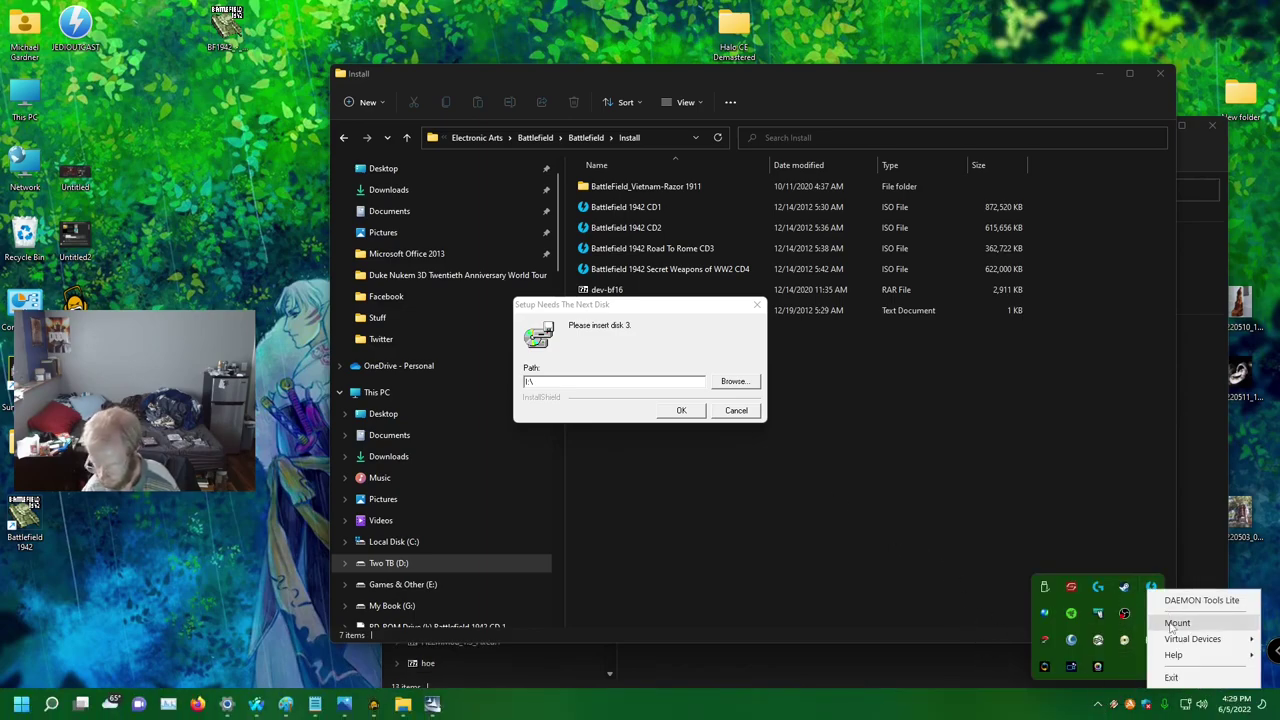
{"action": "mouse_move", "coordinate": [1100, 641]}
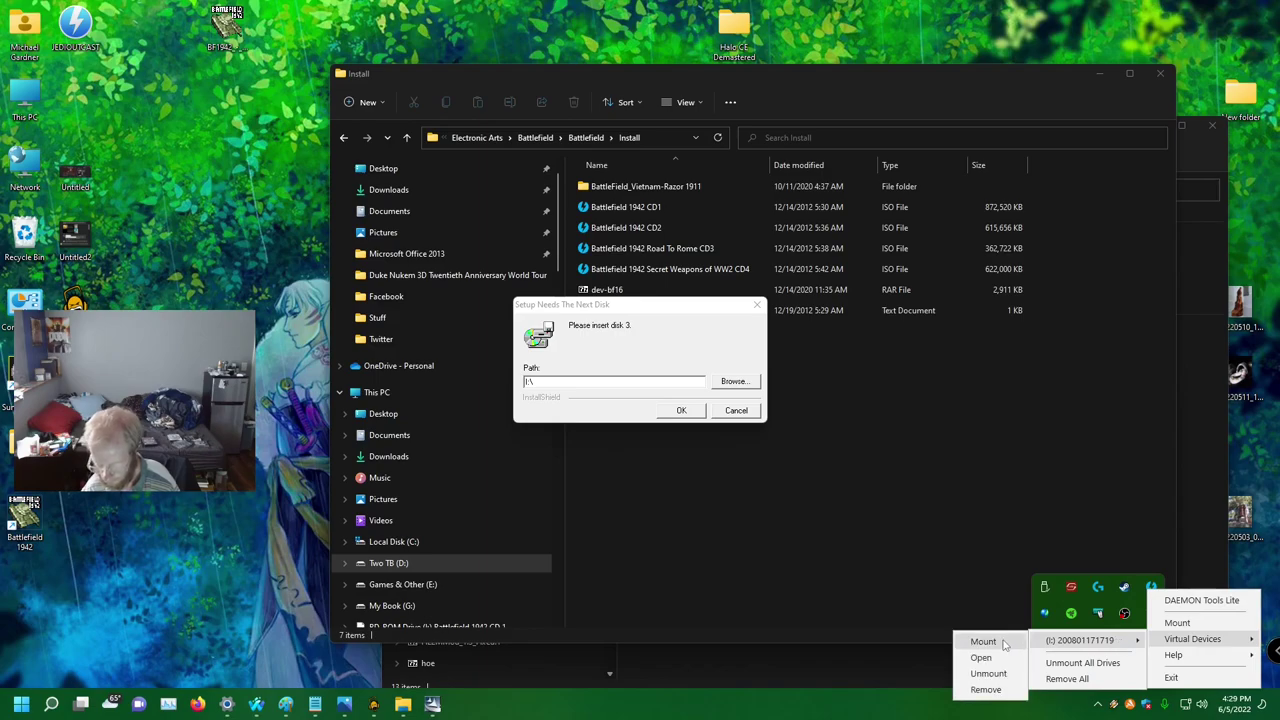
{"action": "left_click", "coordinate": [1005, 645]}
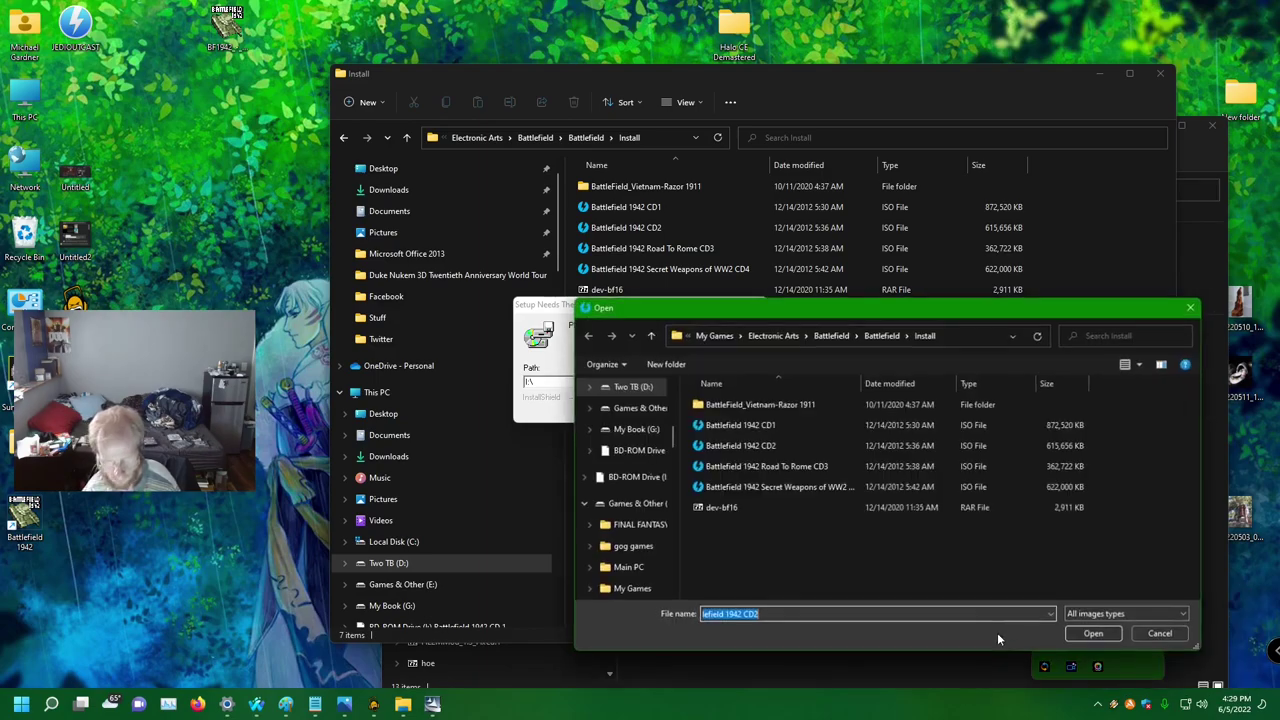
{"action": "double_click", "coordinate": [793, 464]}
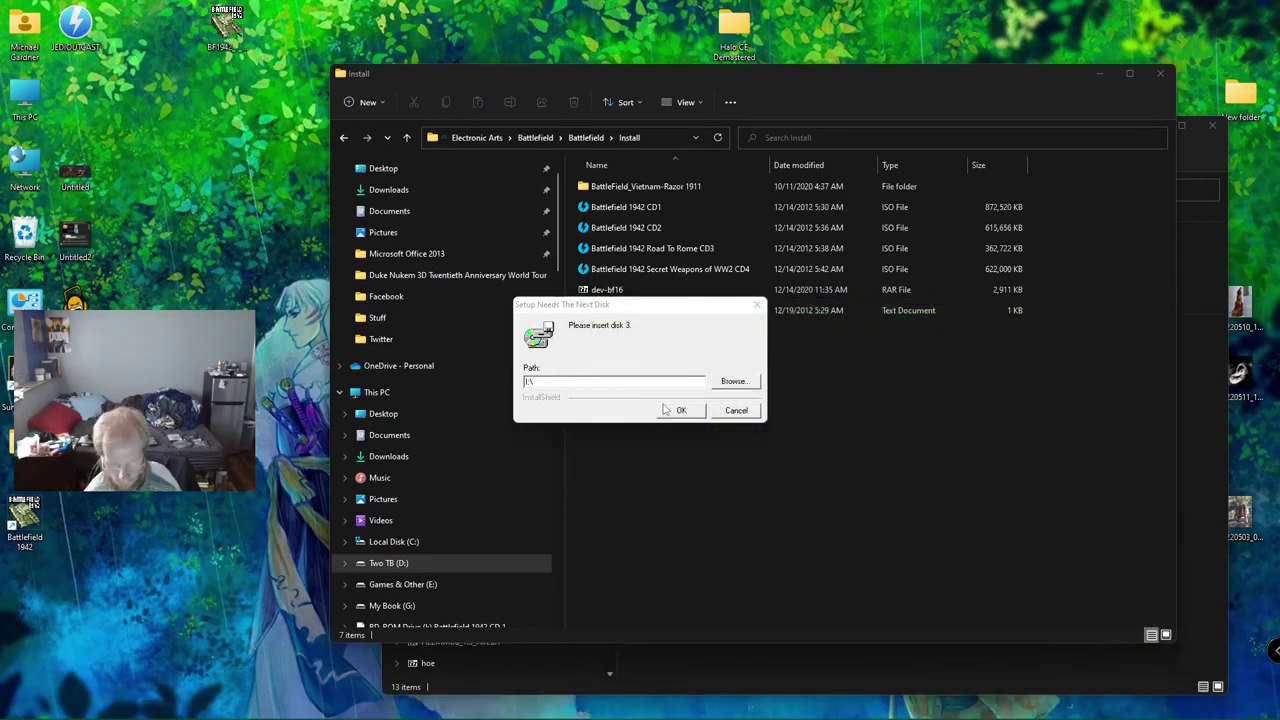
{"action": "left_click", "coordinate": [682, 413]}
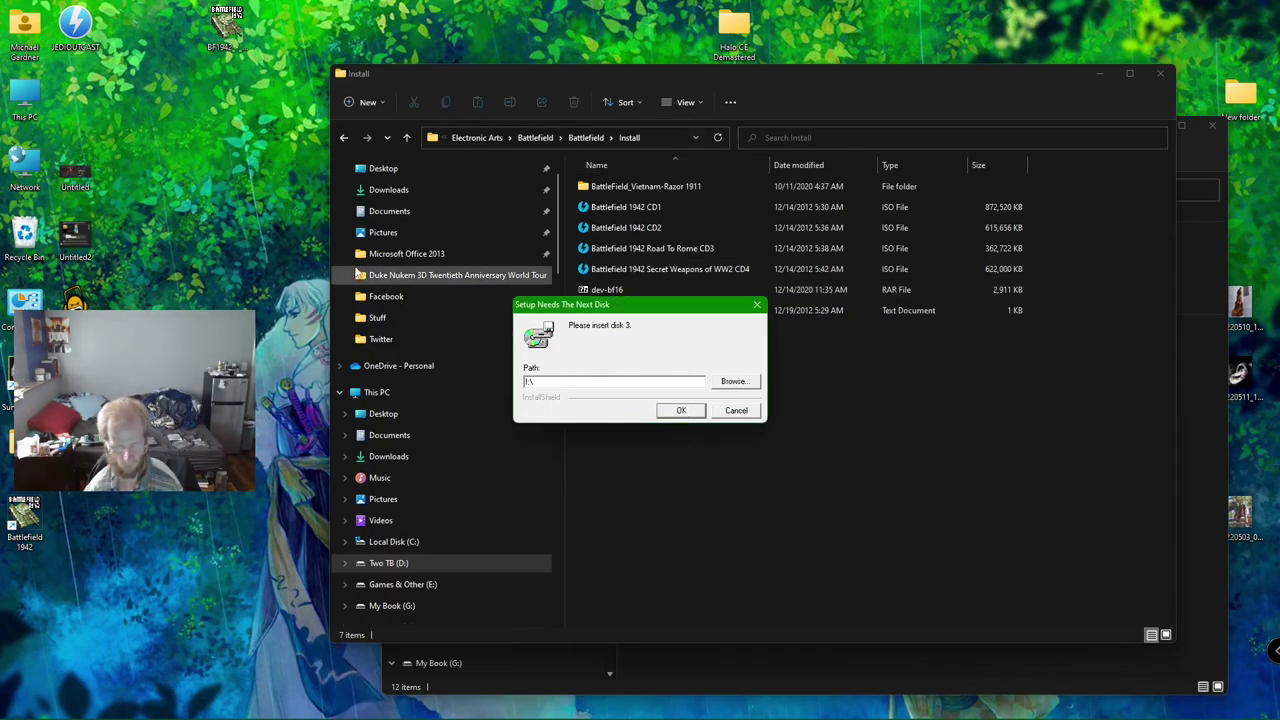
Check This PC for the mounted virtual drives and close its window
{"action": "double_click", "coordinate": [30, 95]}
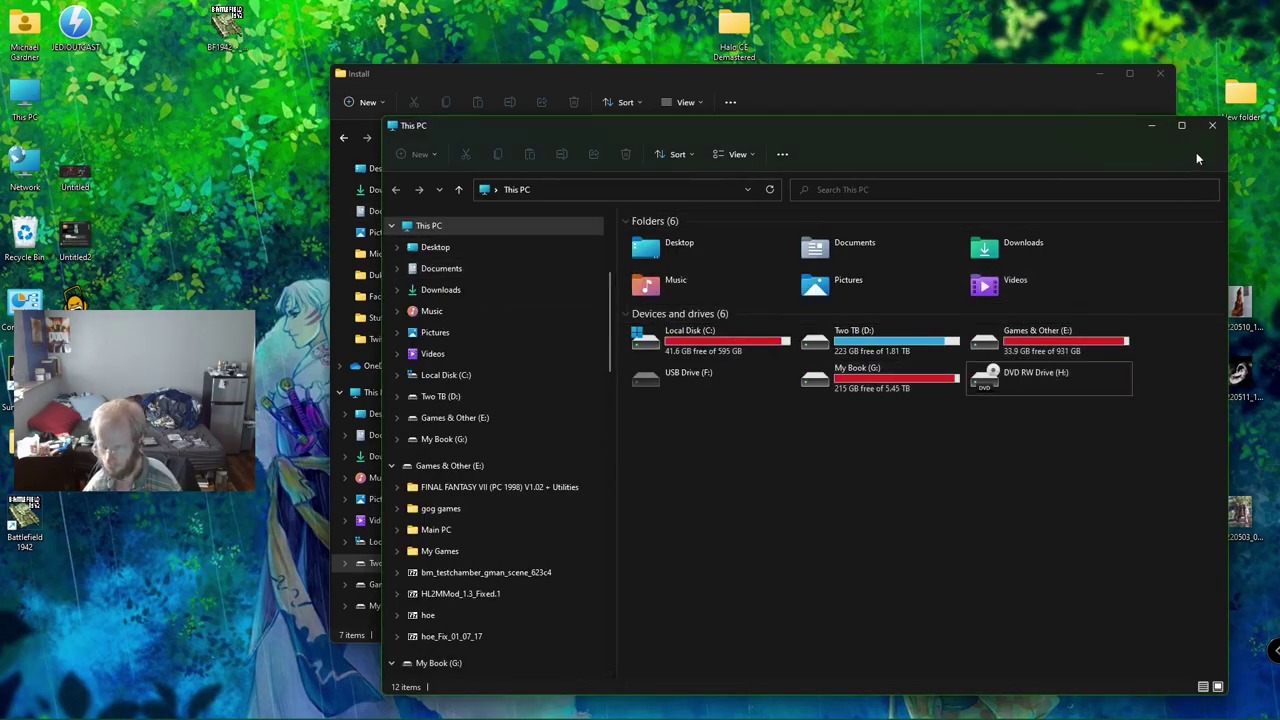
{"action": "left_click", "coordinate": [1211, 127]}
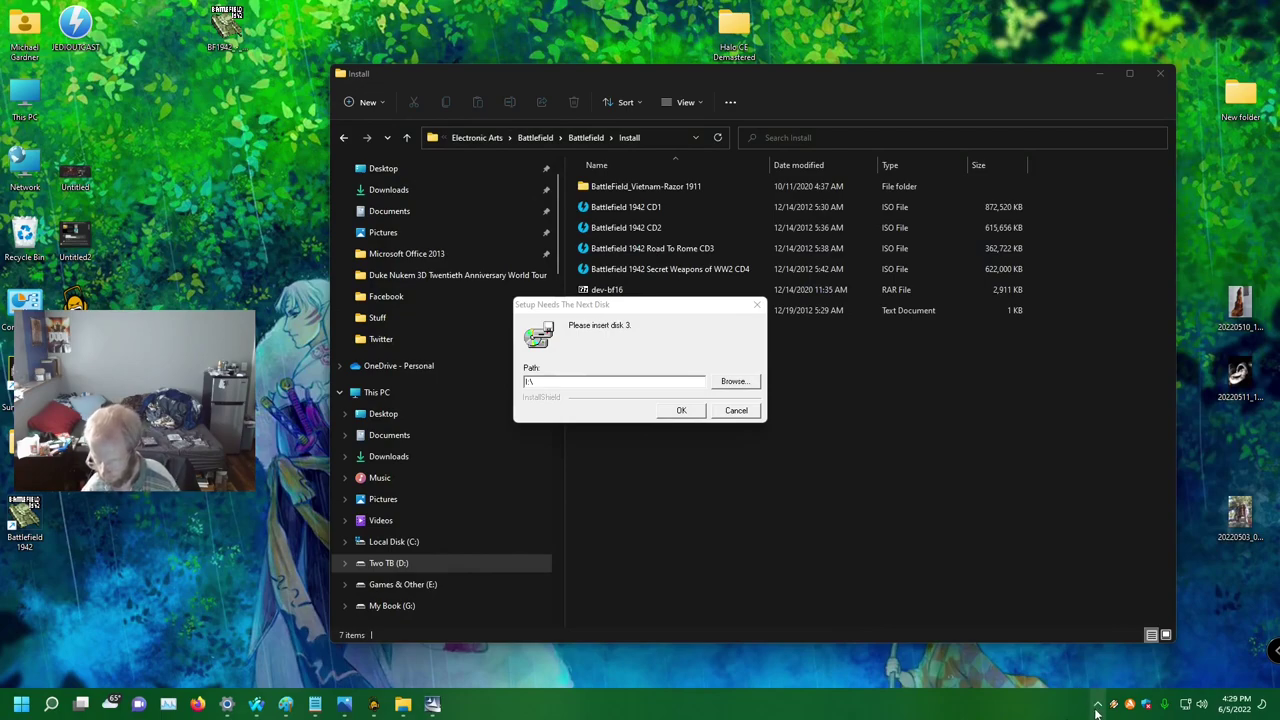
Mount the Battlefield 1942 Road To Rome CD3 image with DAEMON Tools Lite and continue the setup from disk 3 at I:\
{"action": "left_click", "coordinate": [1097, 706]}
{"action": "right_click", "coordinate": [1151, 587]}
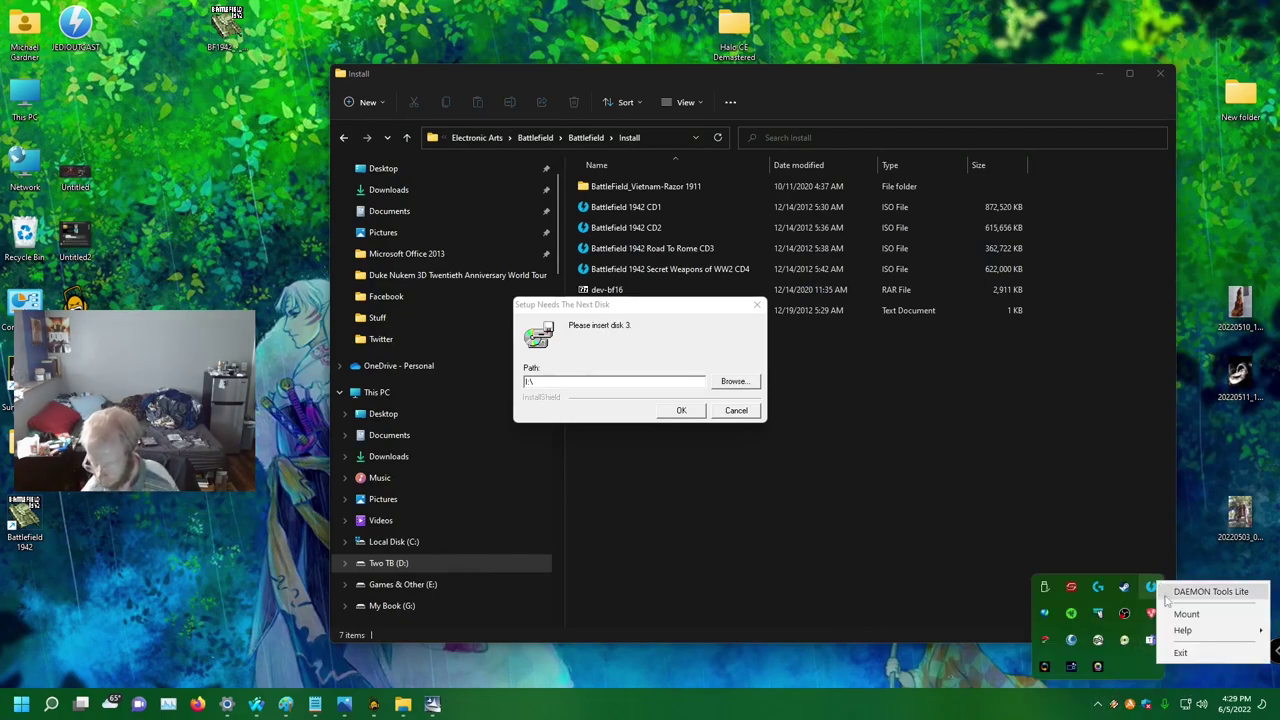
{"action": "left_click", "coordinate": [1186, 614]}
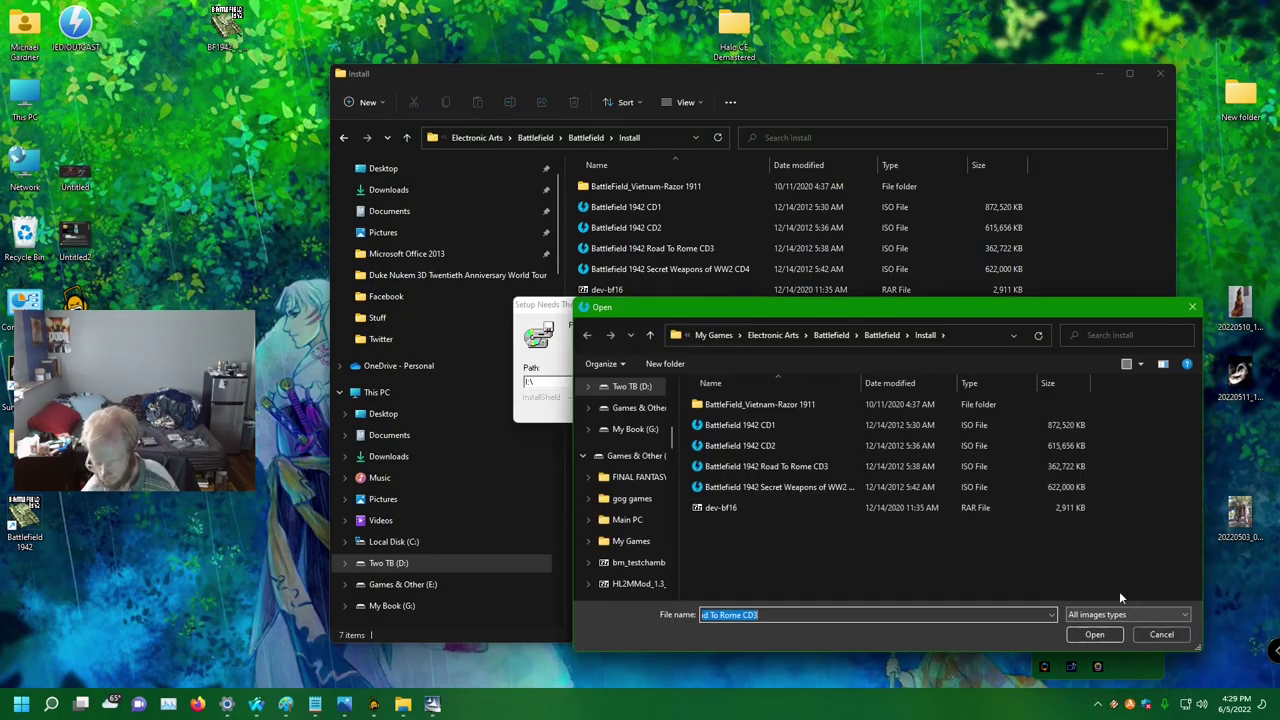
{"action": "double_click", "coordinate": [774, 465]}
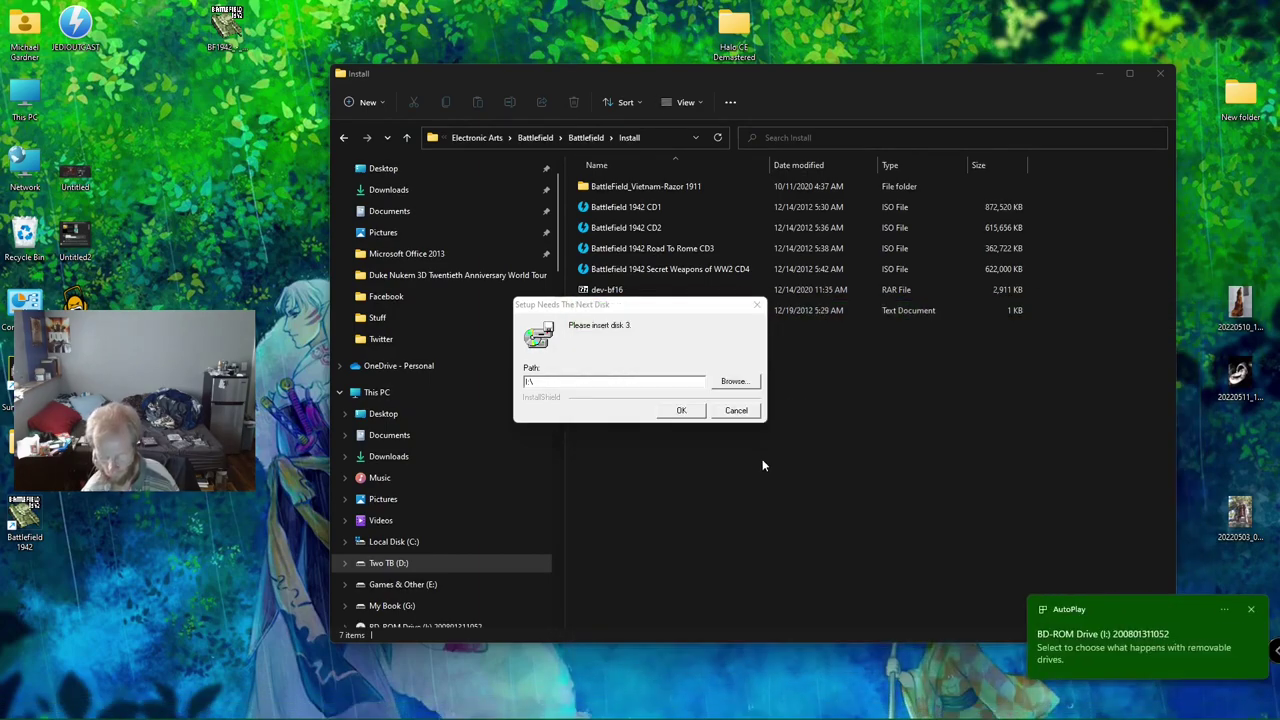
{"action": "left_click", "coordinate": [681, 411]}
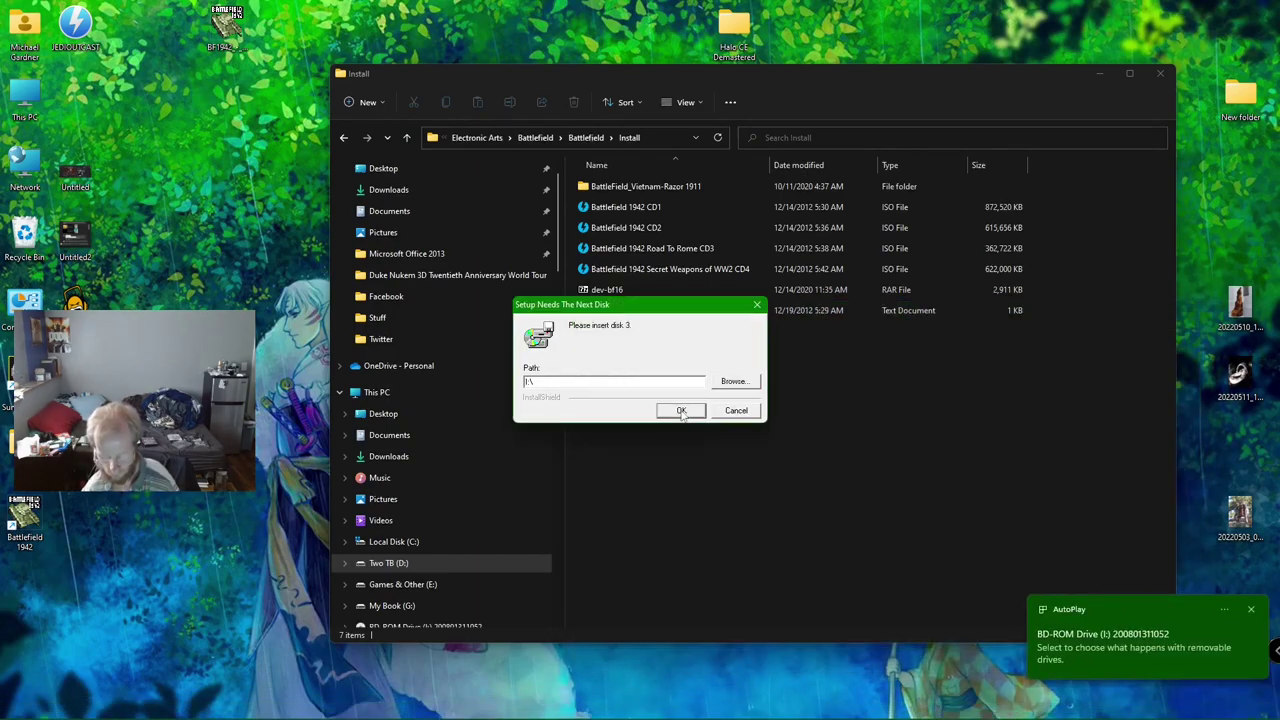
{"action": "left_click", "coordinate": [681, 411]}
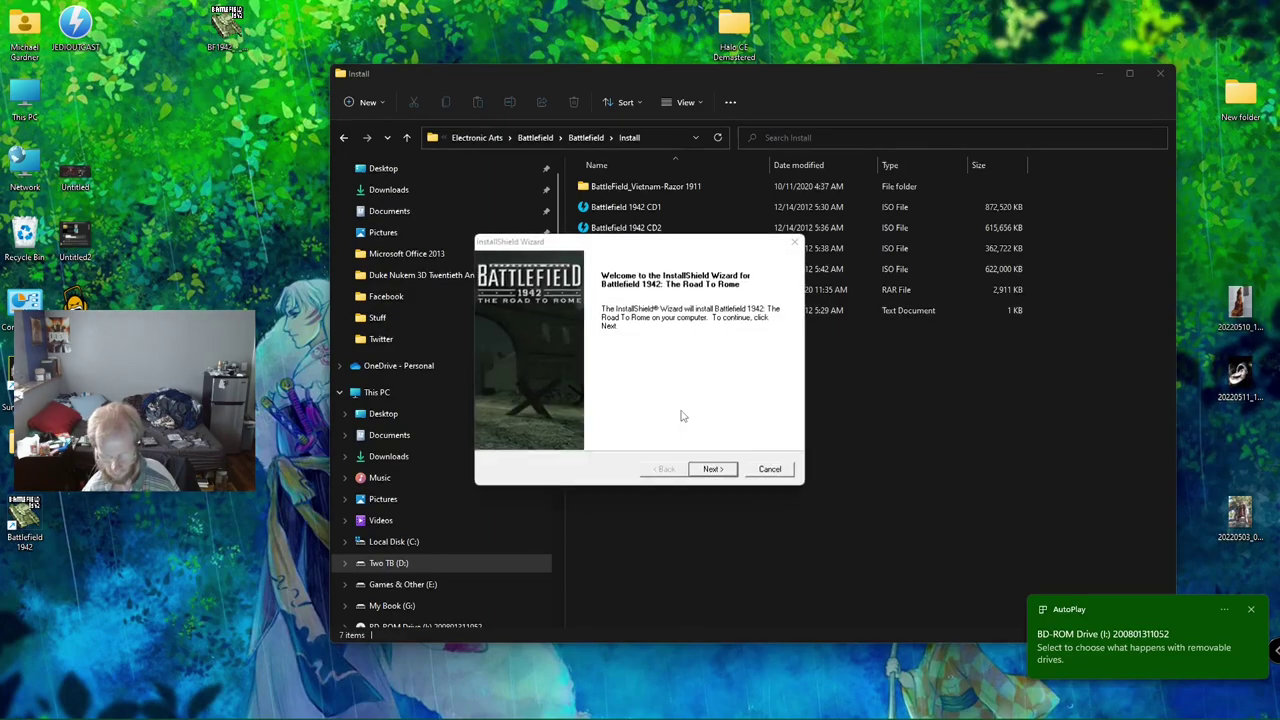
Install Battlefield 1942: The Road To Rome and finish its wizard without viewing the readme file
{"action": "left_click", "coordinate": [711, 469]}
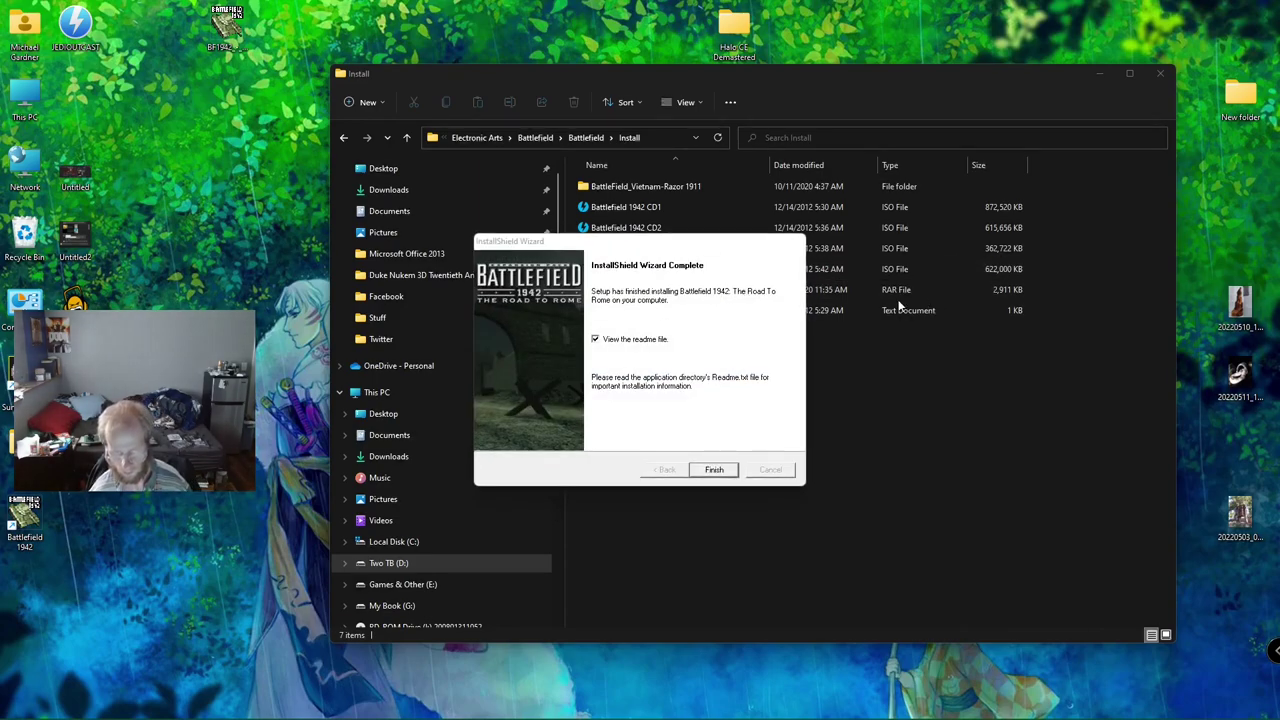
{"action": "left_click", "coordinate": [626, 340]}
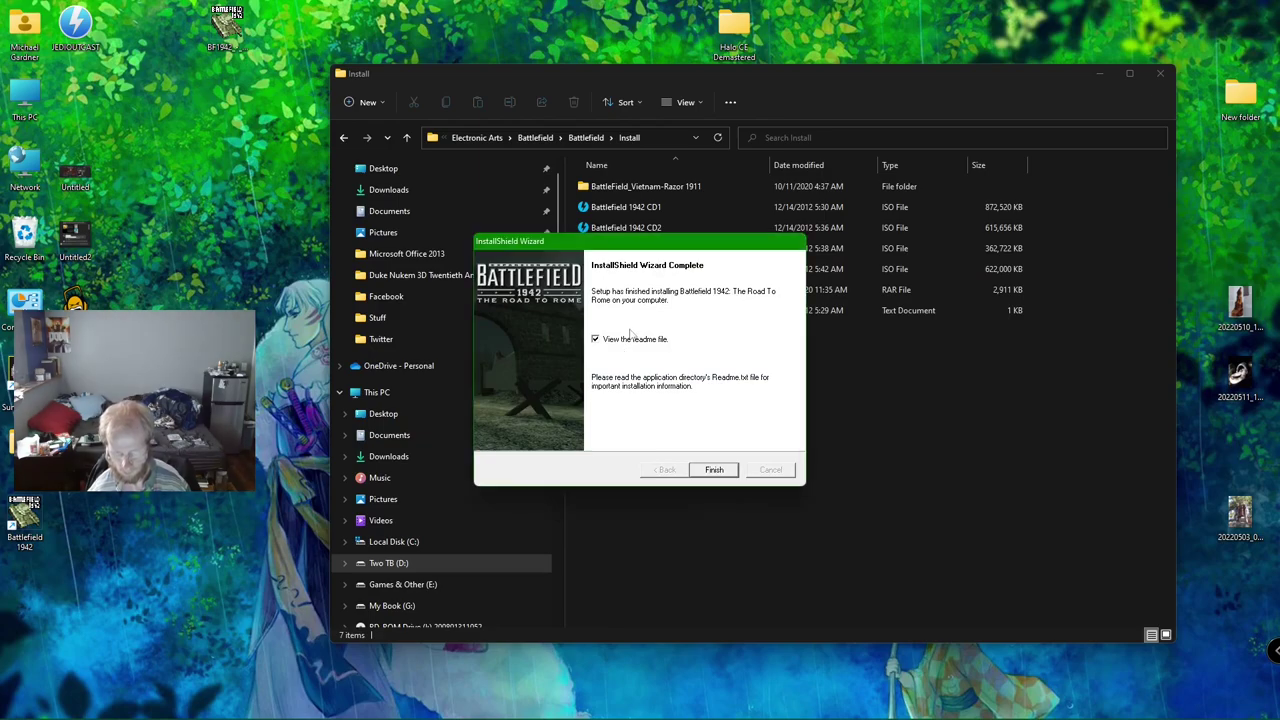
{"action": "left_click", "coordinate": [714, 470]}
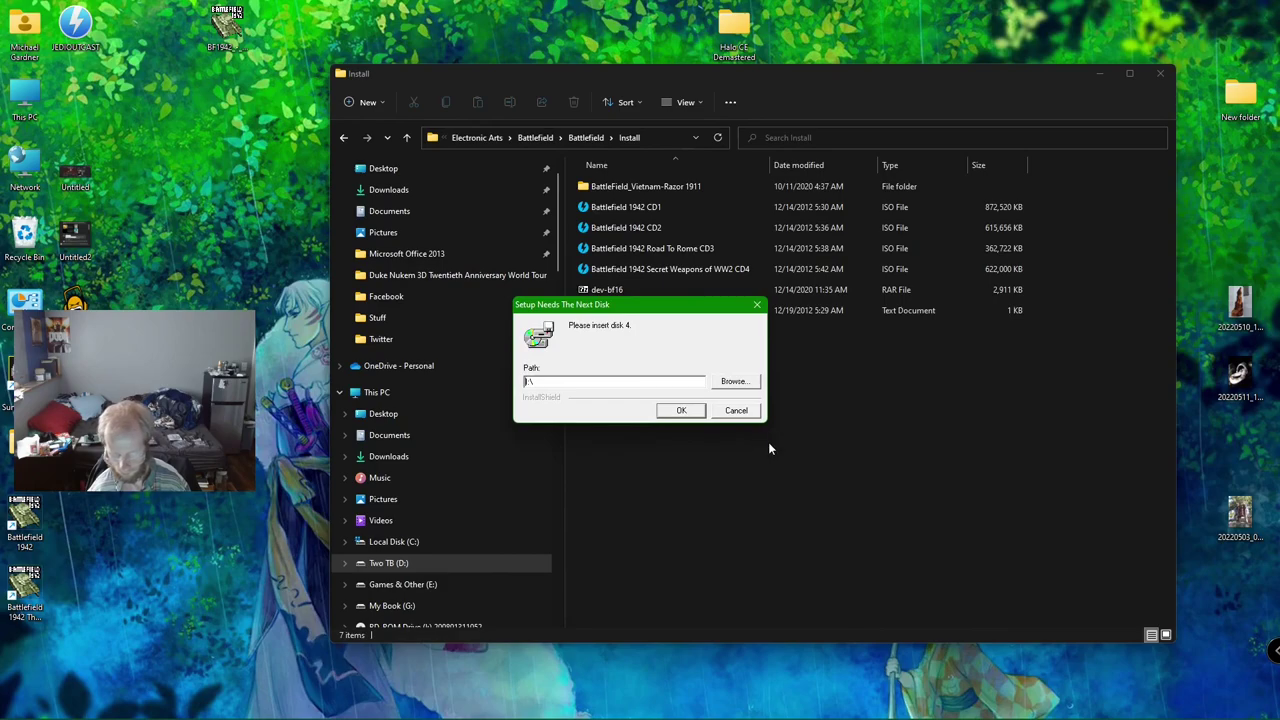
Mount the Battlefield 1942 Secret Weapons of WW2 CD4 image in virtual drive I: and continue the setup from disk 4
{"action": "mouse_move", "coordinate": [1000, 714]}
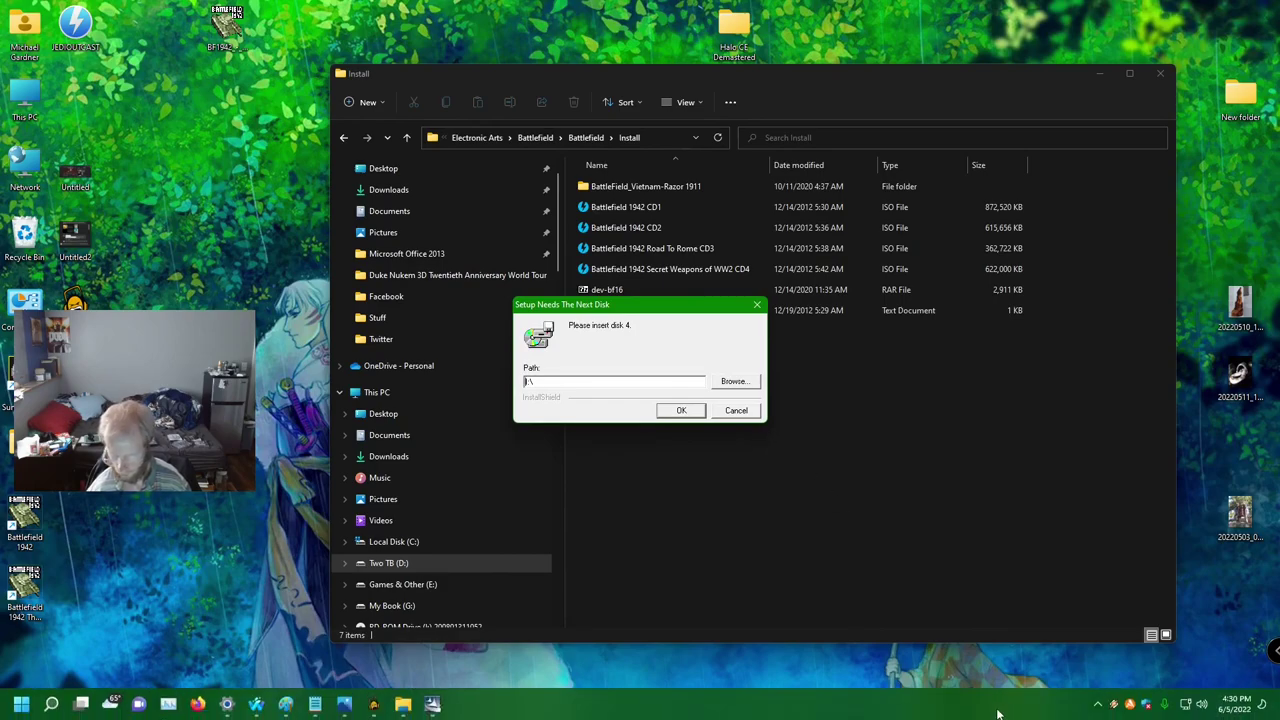
{"action": "left_click", "coordinate": [1097, 704]}
{"action": "right_click", "coordinate": [1151, 588]}
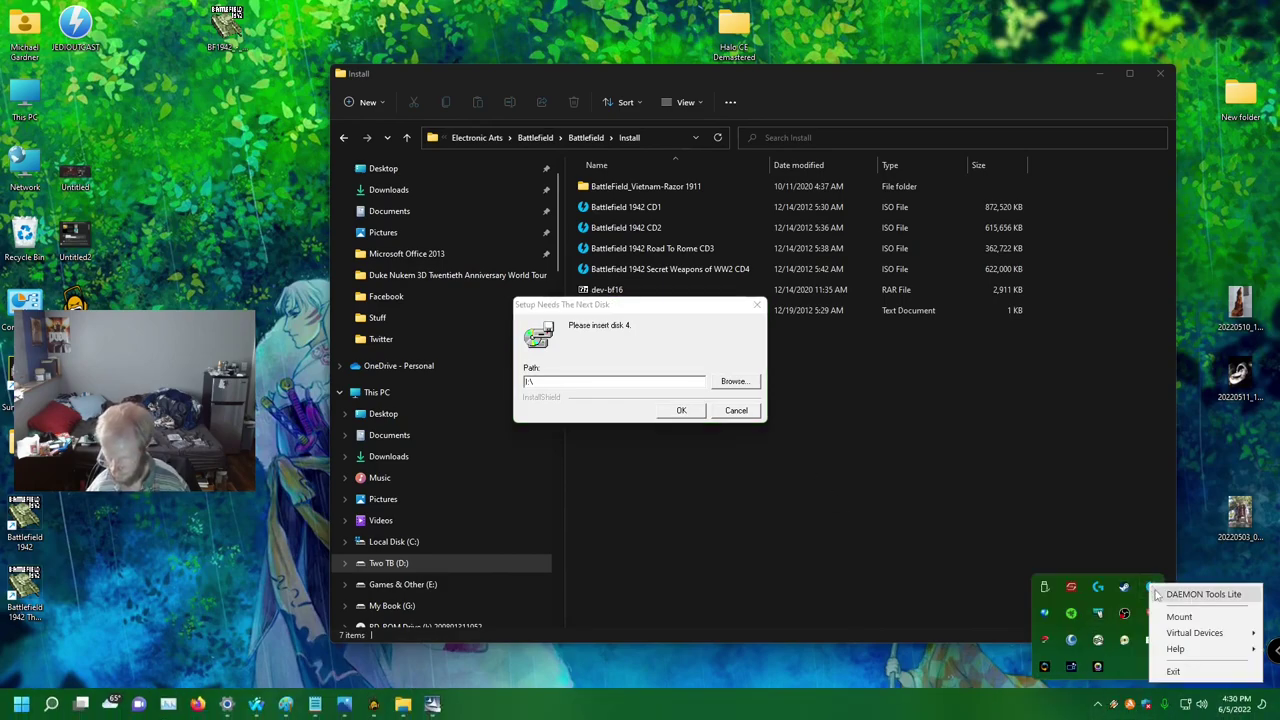
{"action": "mouse_move", "coordinate": [1164, 634]}
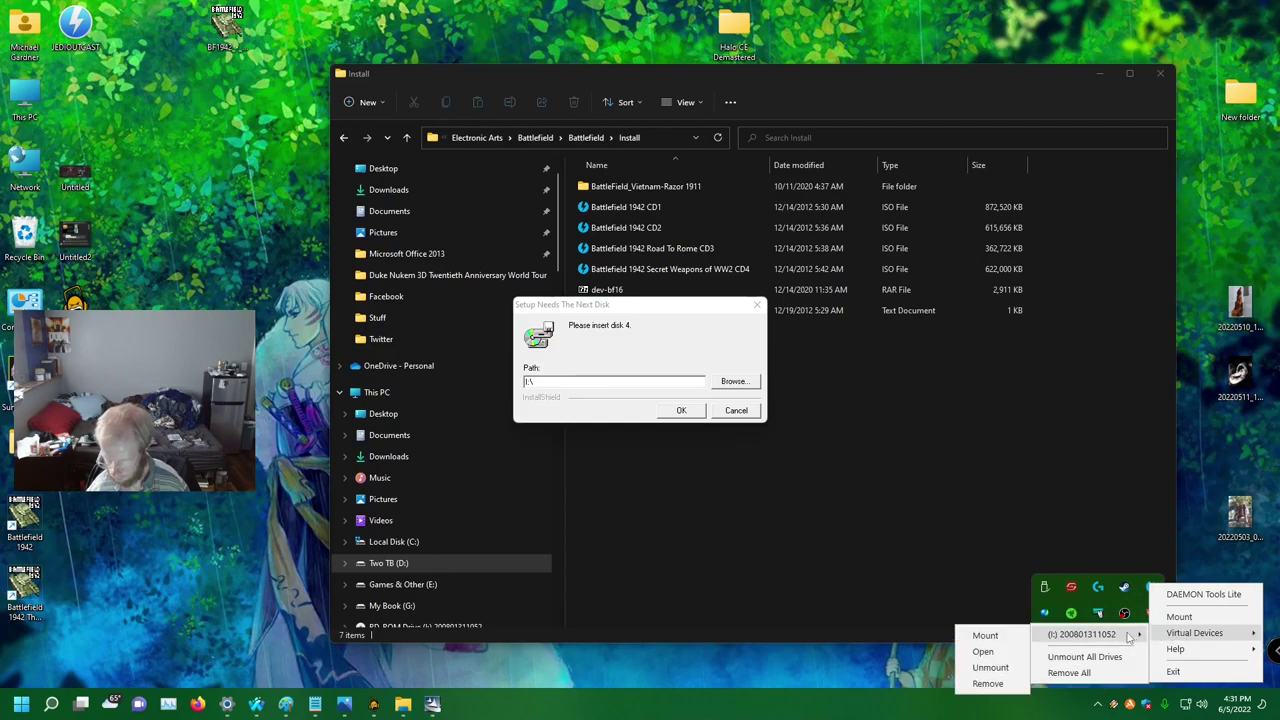
{"action": "left_click", "coordinate": [990, 635]}
{"action": "double_click", "coordinate": [800, 488]}
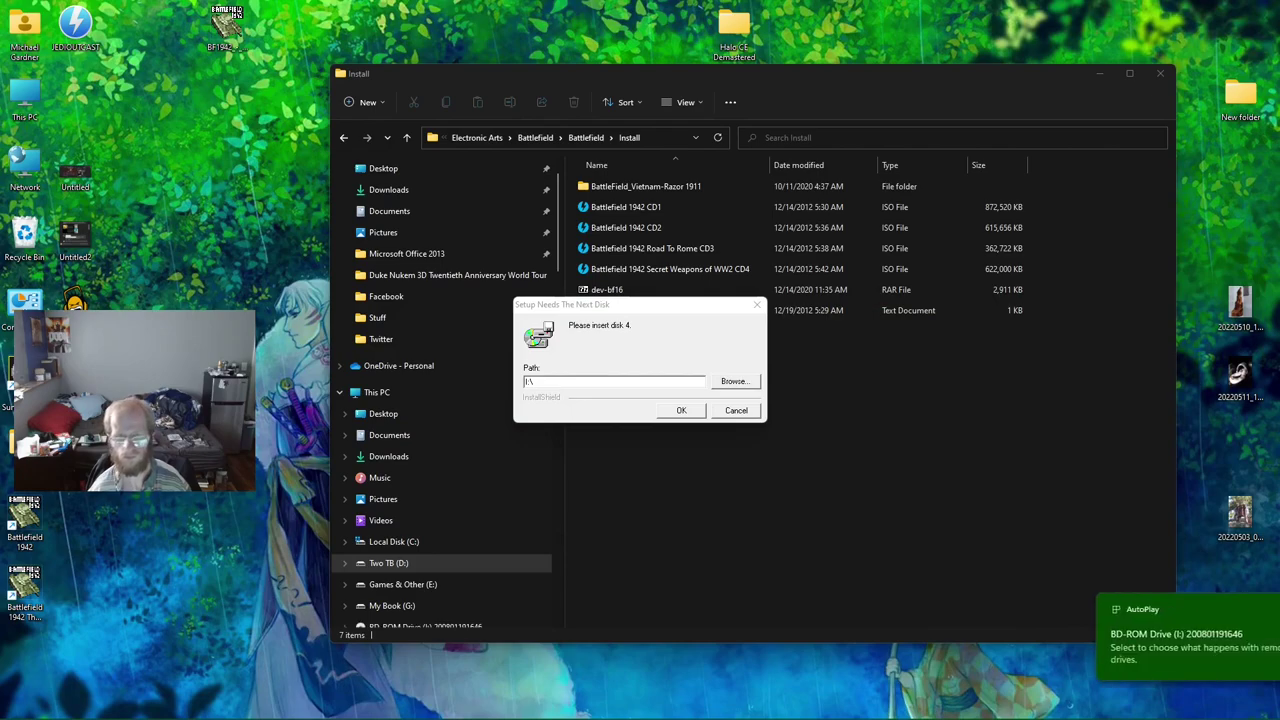
{"action": "left_click", "coordinate": [679, 410]}
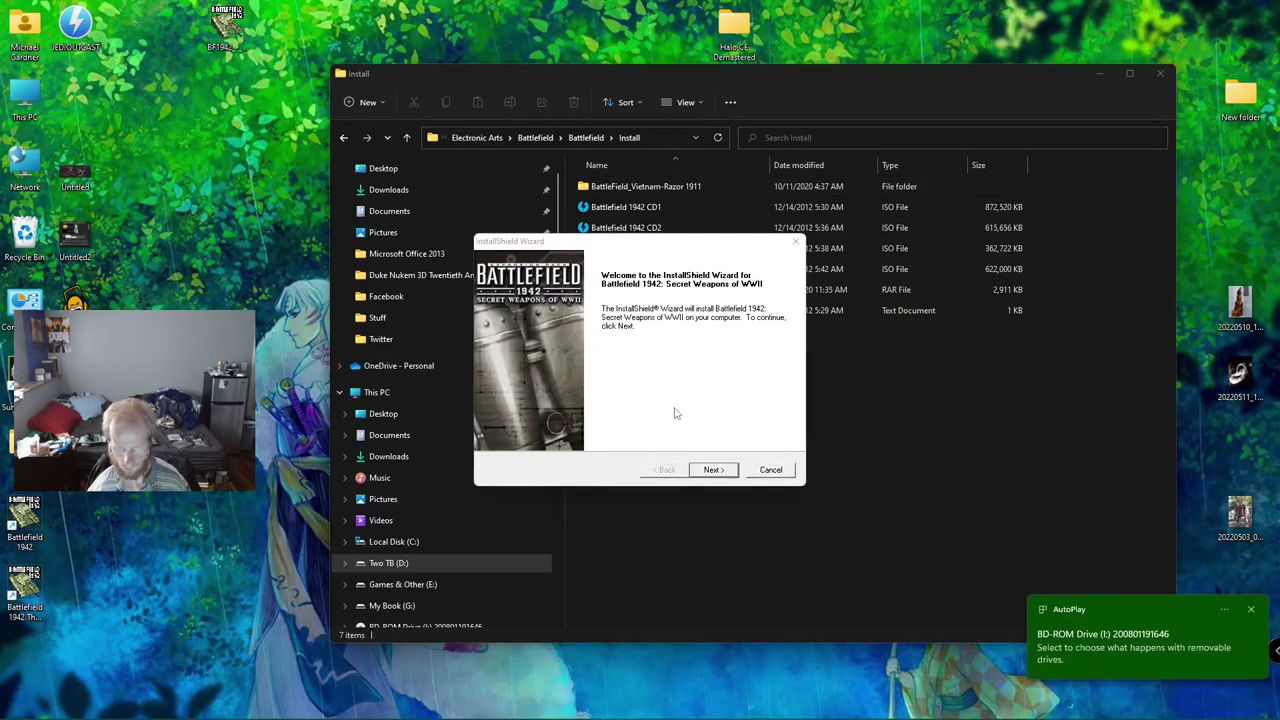
Install Battlefield 1942: Secret Weapons of WWII and finish its wizard without viewing the readme file
{"action": "left_click", "coordinate": [711, 470]}
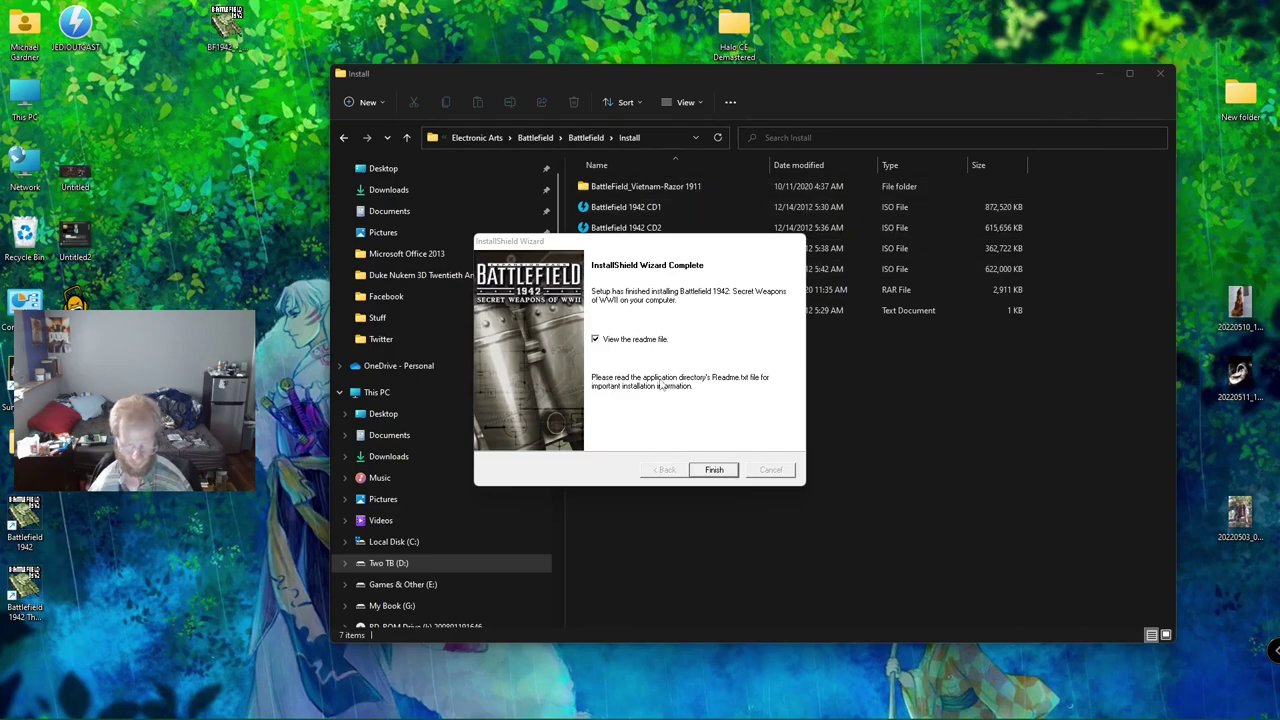
{"action": "left_click", "coordinate": [641, 345]}
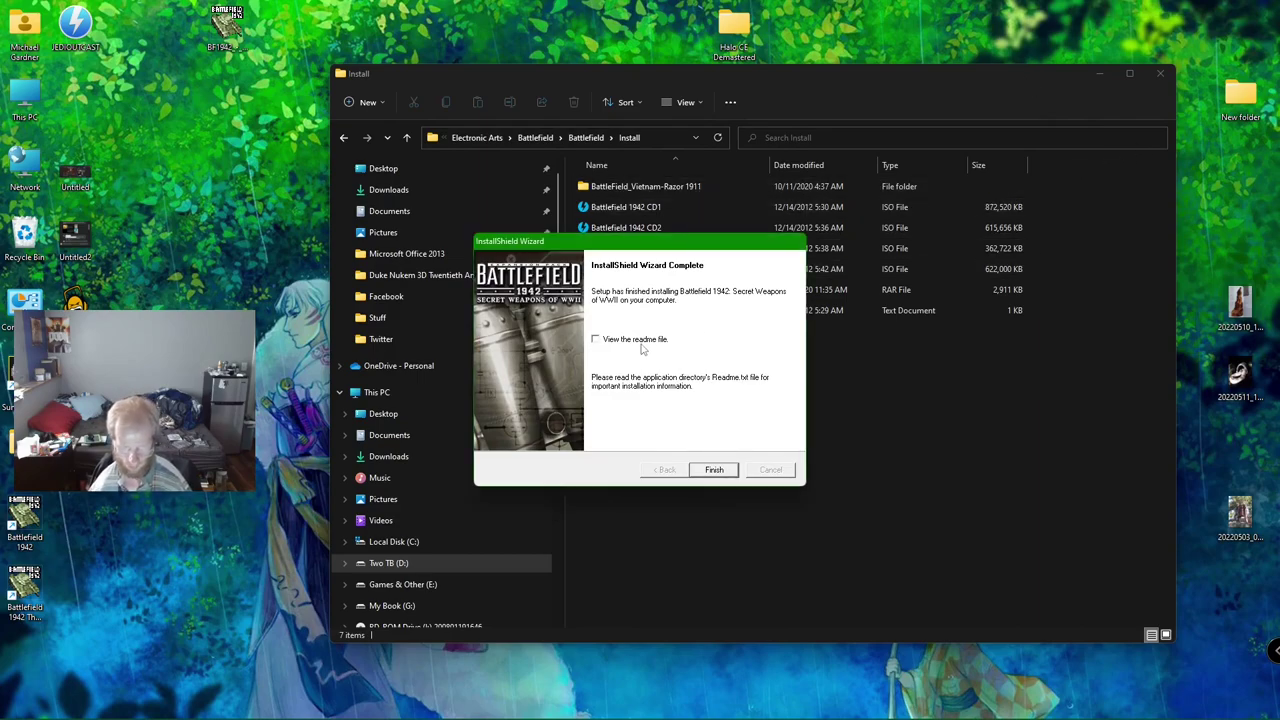
{"action": "left_click", "coordinate": [714, 470]}
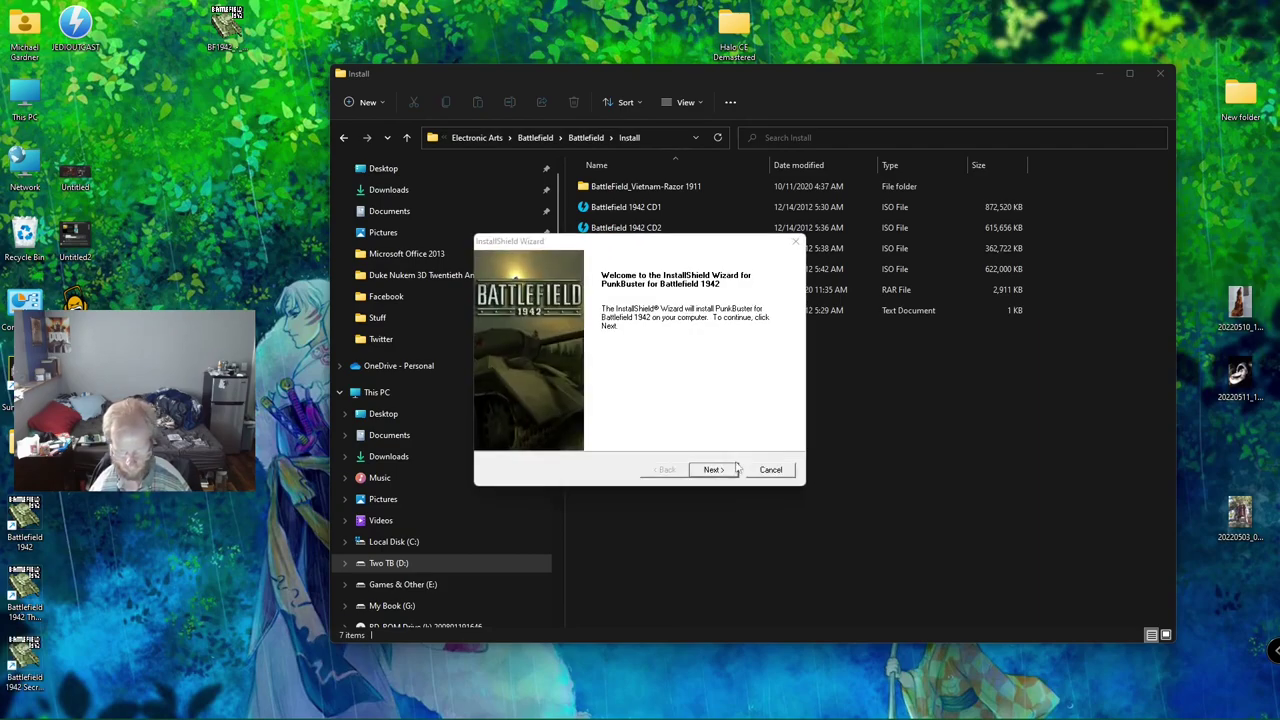
Install PunkBuster for Battlefield 1942 and finish its wizard
{"action": "left_click", "coordinate": [716, 472]}
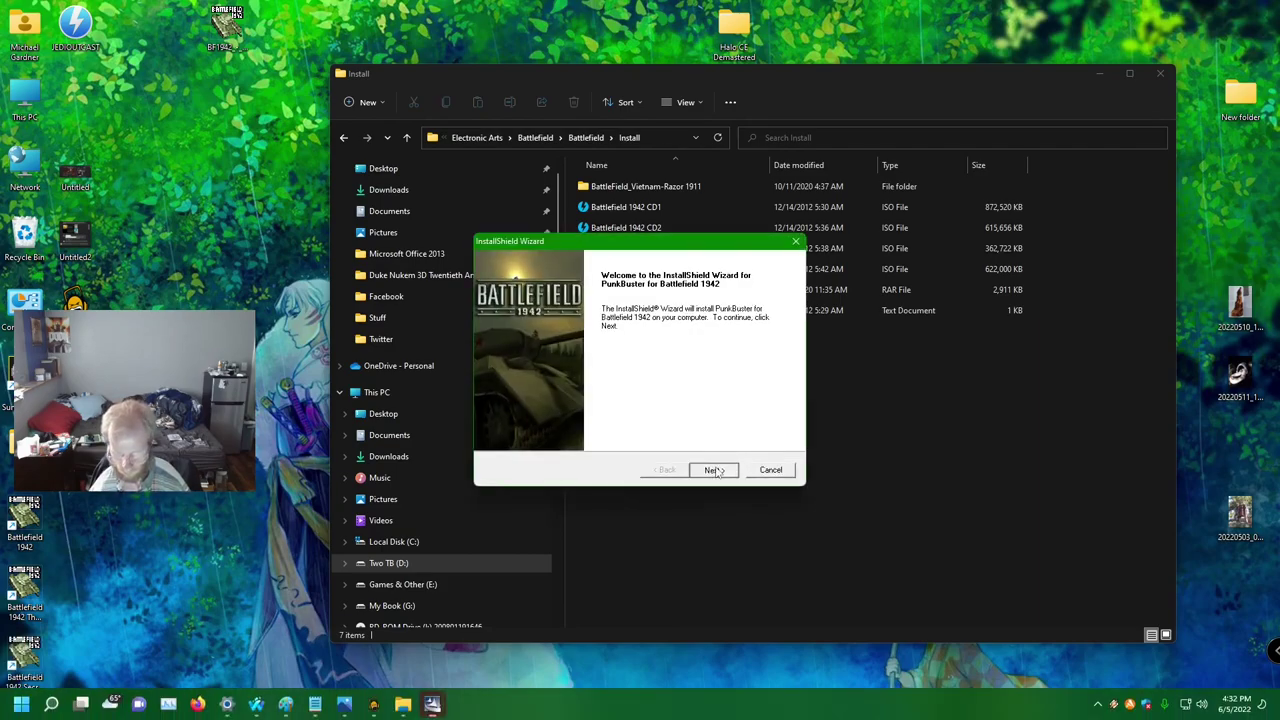
{"action": "left_click", "coordinate": [714, 470]}
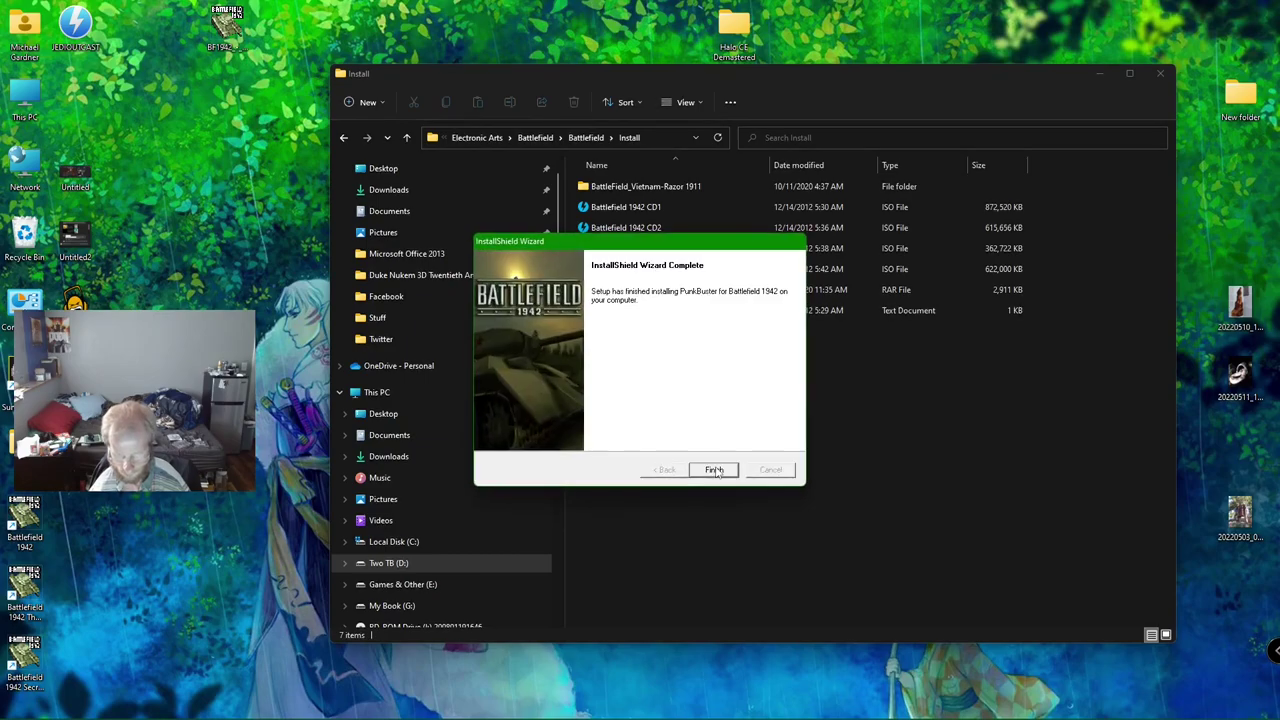
{"action": "left_click", "coordinate": [714, 470]}
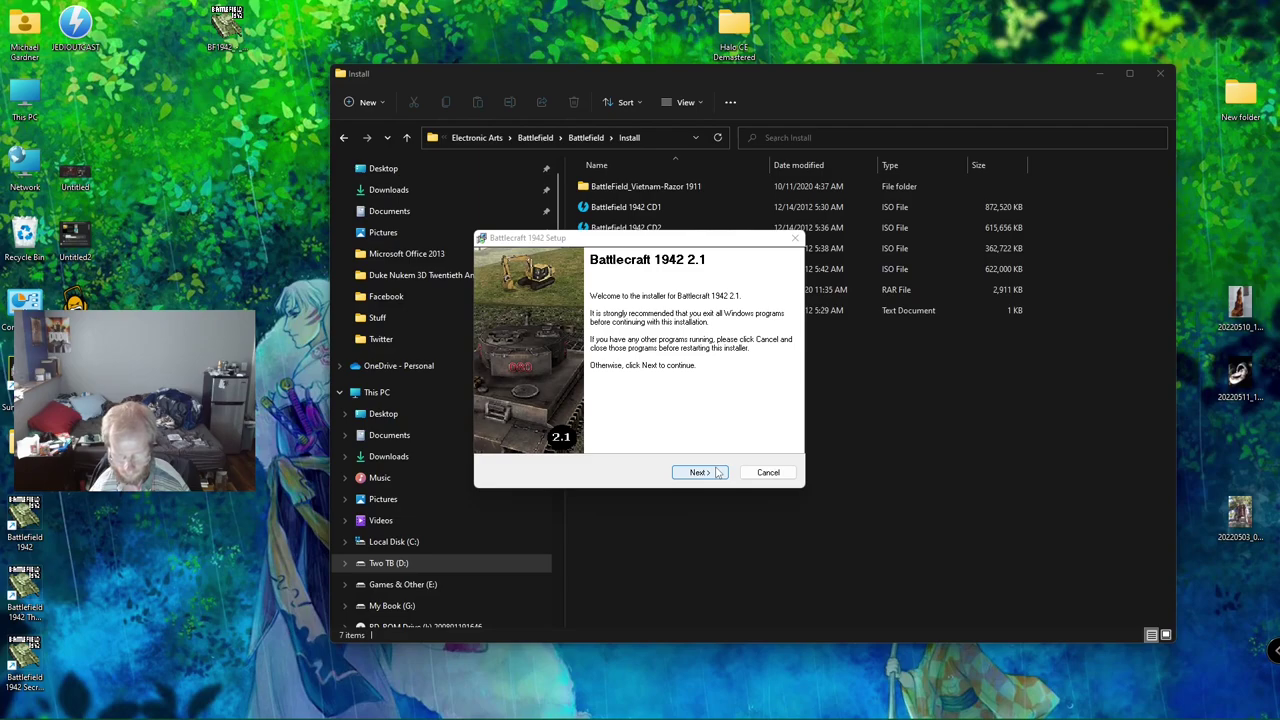
Accept the Battlecraft 1942 license and fill in the company field, keeping the Battlecraft 1942 and Object Lightmap Templates features selected
{"action": "left_click", "coordinate": [717, 473]}
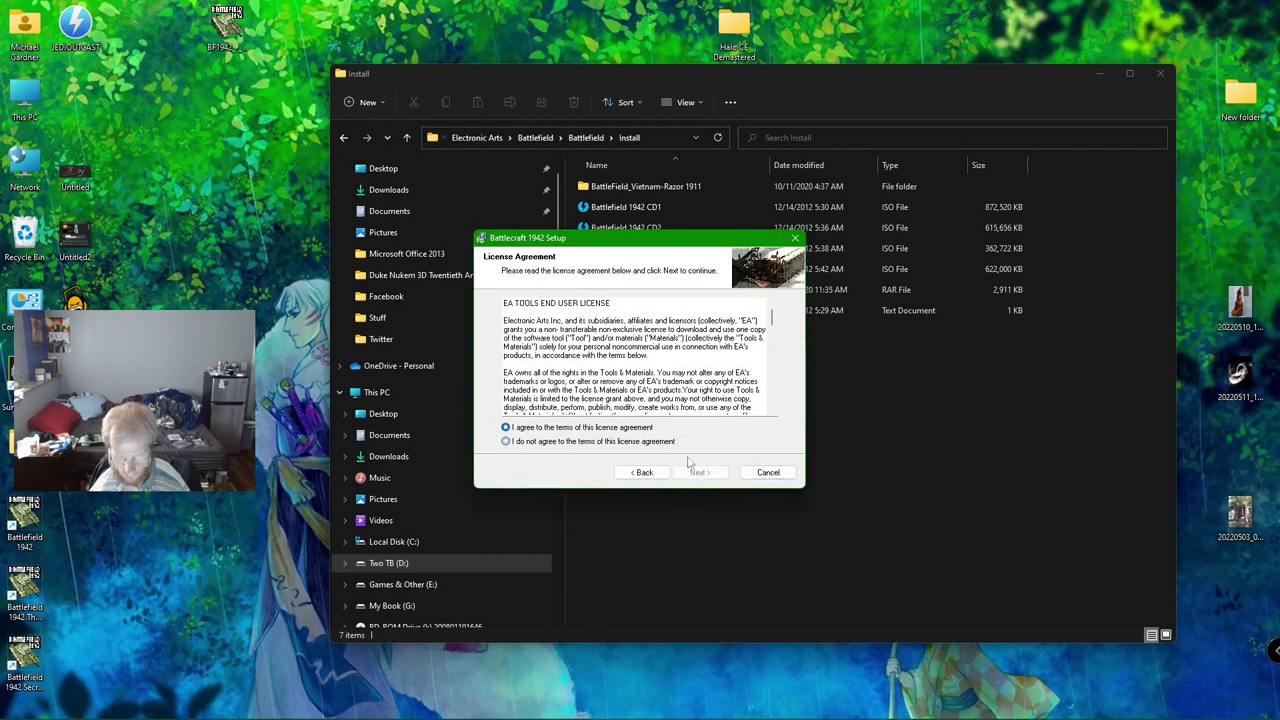
{"action": "left_click", "coordinate": [709, 473]}
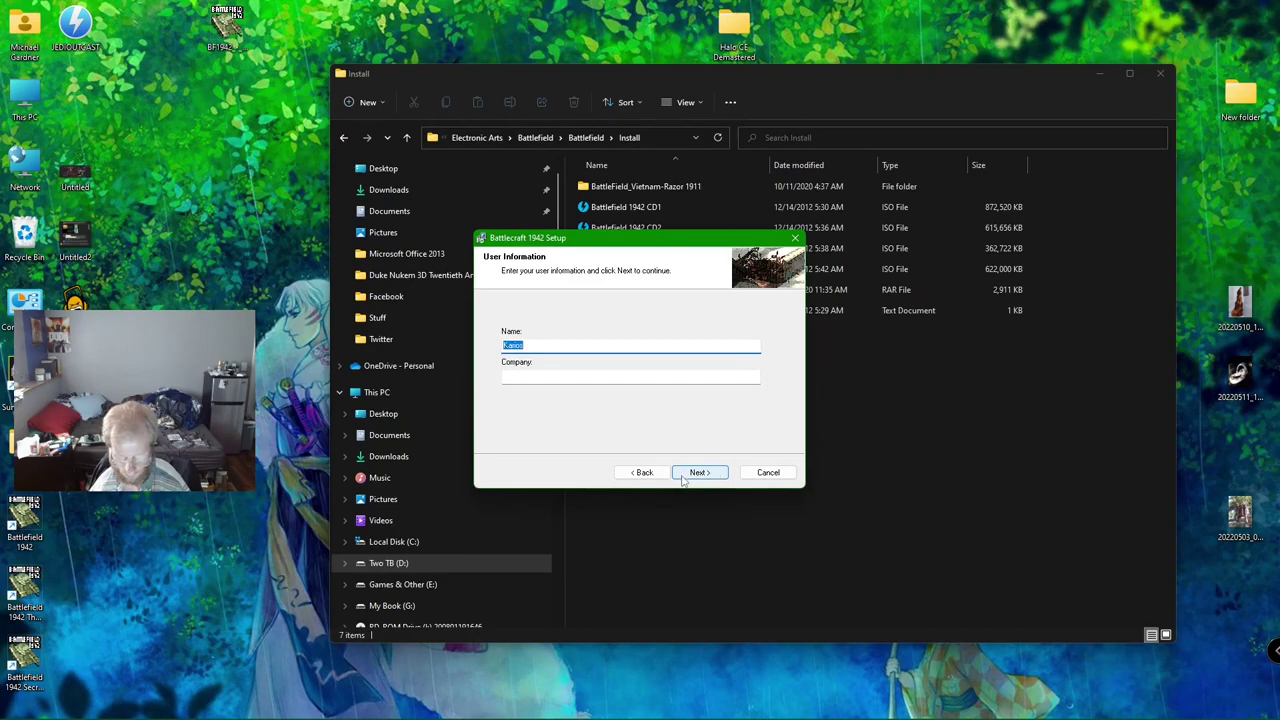
{"action": "left_click", "coordinate": [684, 476]}
{"action": "left_click", "coordinate": [736, 395]}
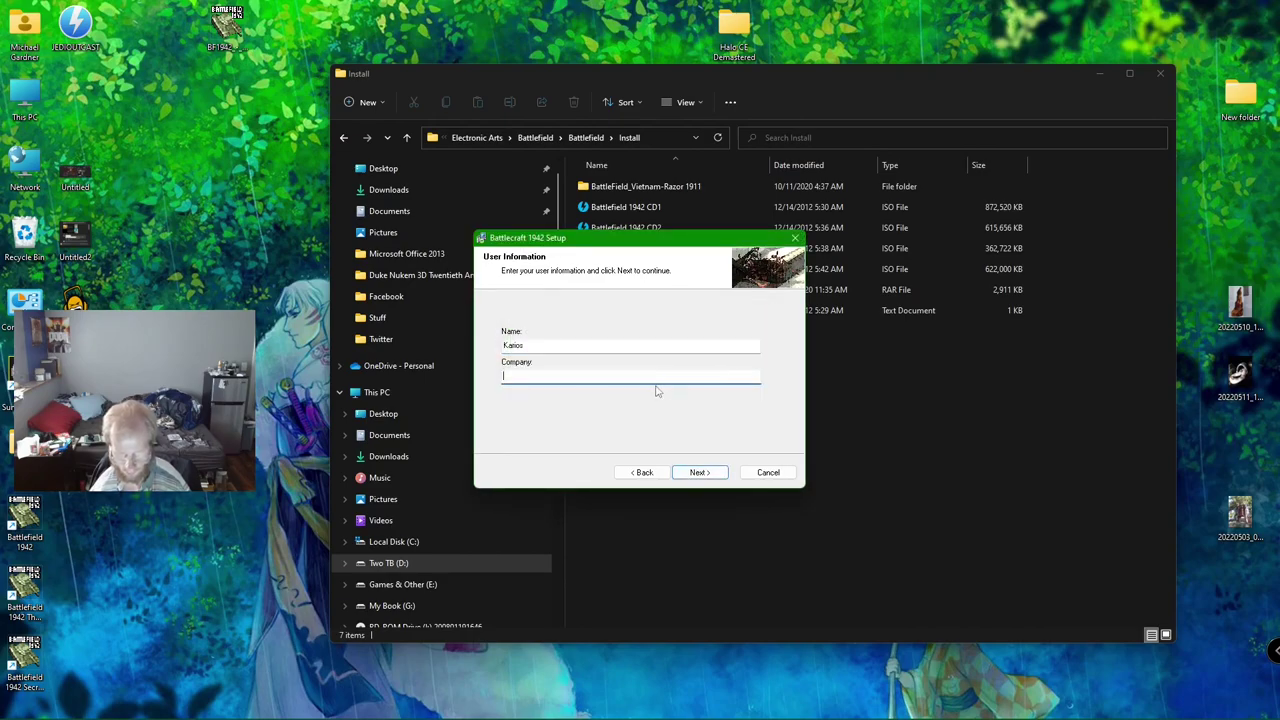
{"action": "type", "text": "k"}
{"action": "left_click", "coordinate": [699, 472]}
{"action": "left_click", "coordinate": [698, 473]}
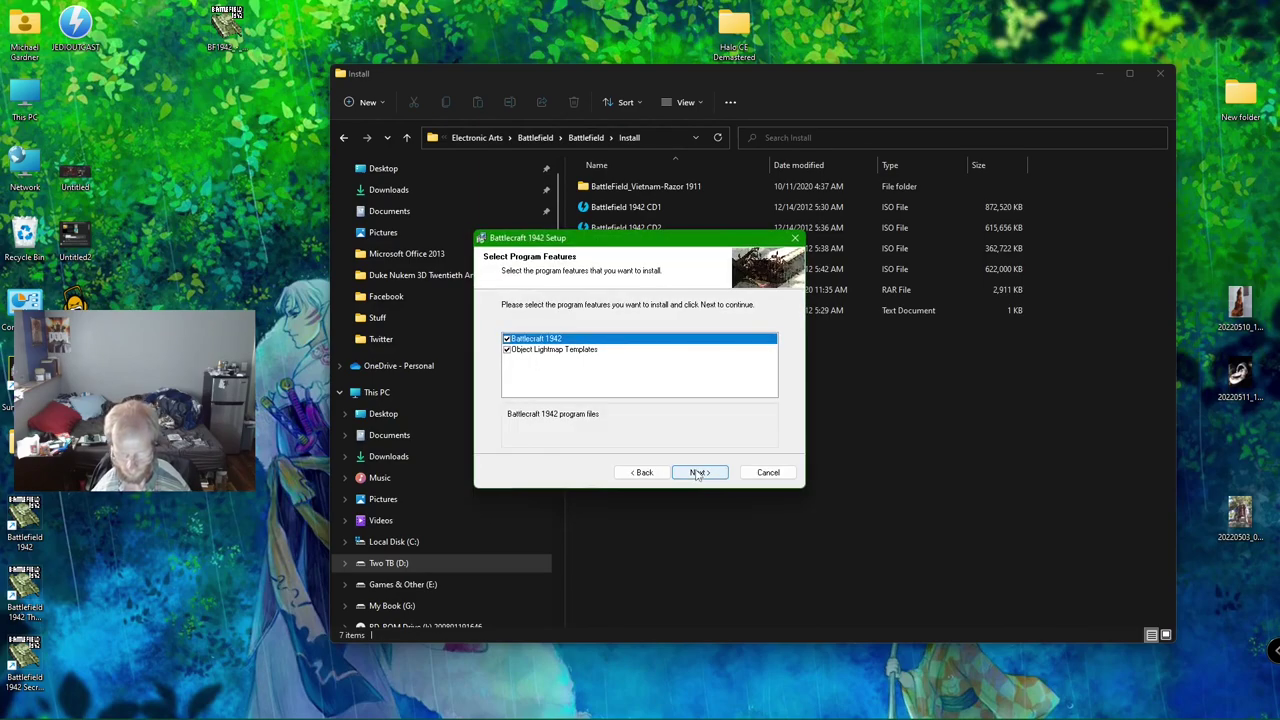
{"action": "left_click", "coordinate": [698, 473]}
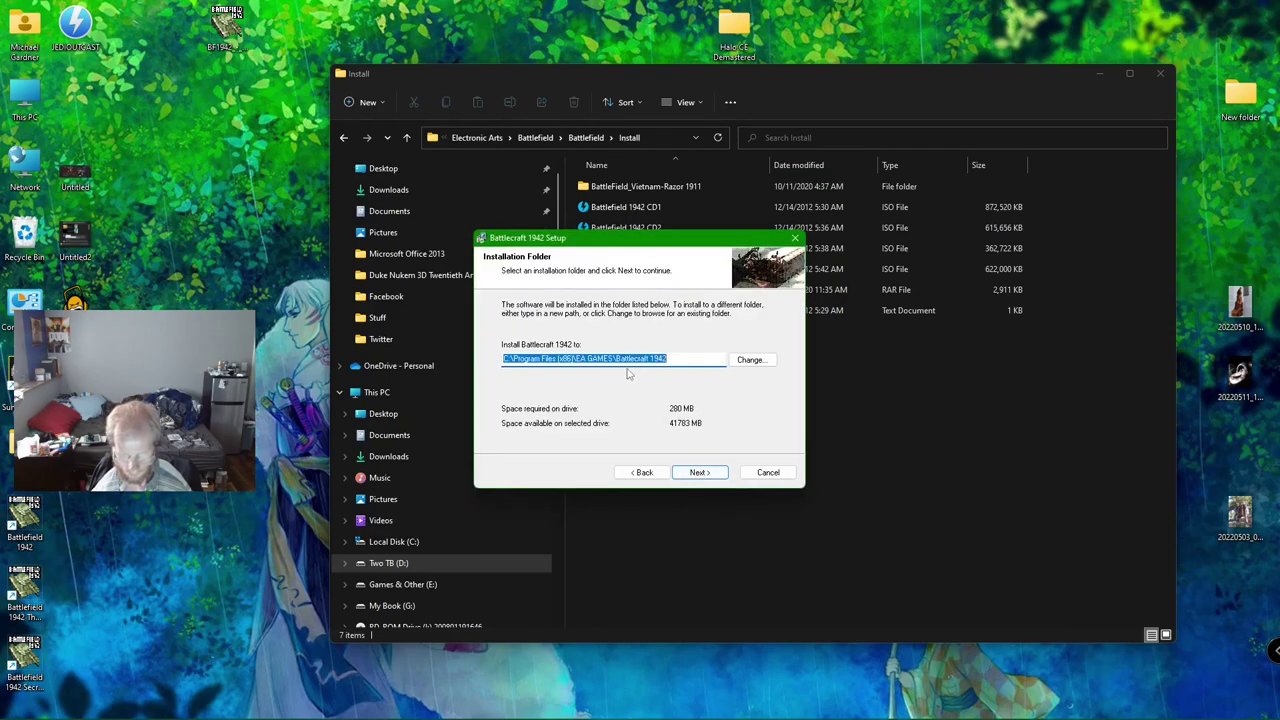
Set the Battlecraft 1942 installation folder to C:\My Games\Electronic Arts\Battlecraft 1942
{"action": "left_click", "coordinate": [745, 360]}
{"action": "double_click", "coordinate": [620, 397]}
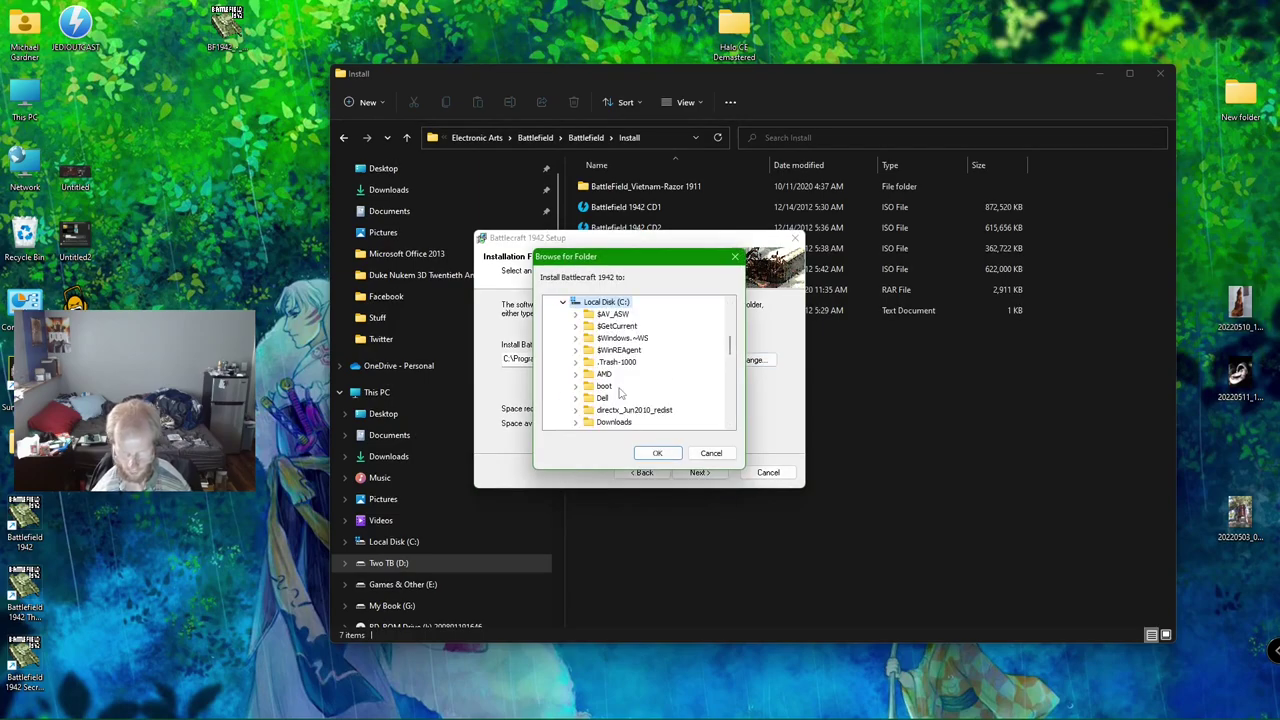
{"action": "scroll", "coordinate": [622, 375], "scroll_direction": "down", "scroll_amount": 3}
{"action": "scroll", "coordinate": [620, 370], "scroll_direction": "down", "scroll_amount": 1}
{"action": "double_click", "coordinate": [620, 387]}
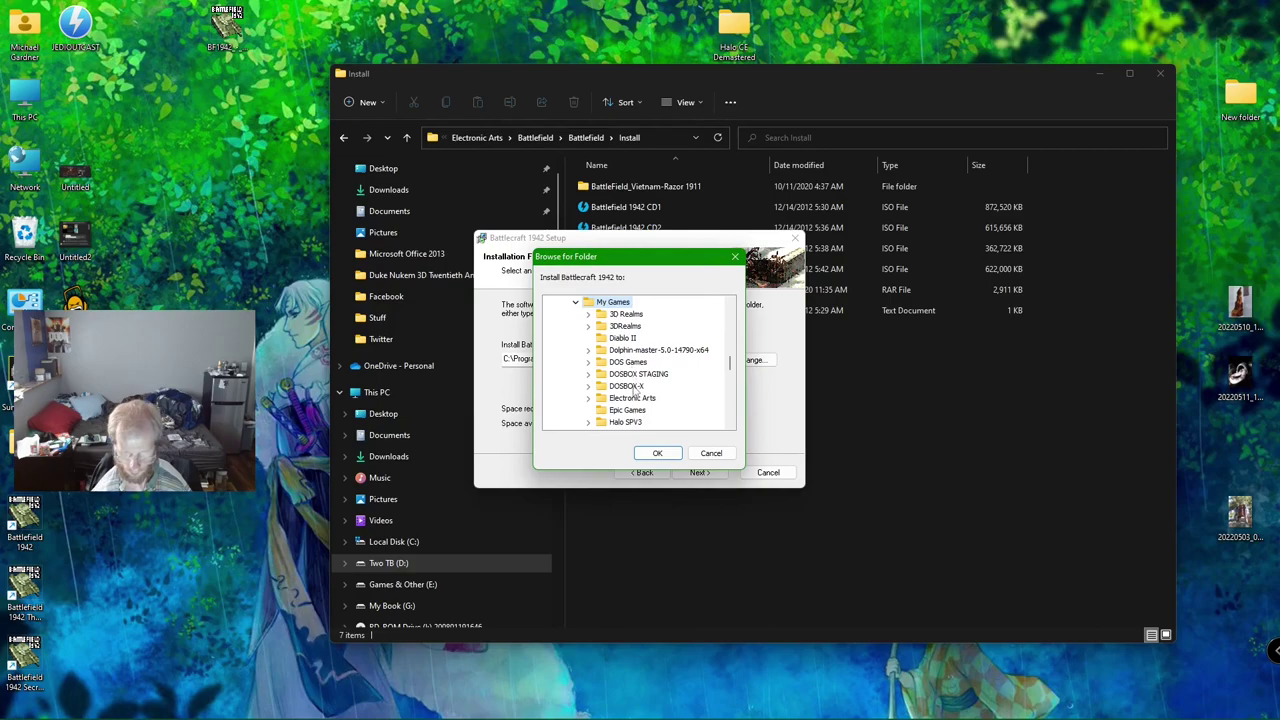
{"action": "double_click", "coordinate": [635, 399]}
{"action": "double_click", "coordinate": [640, 410]}
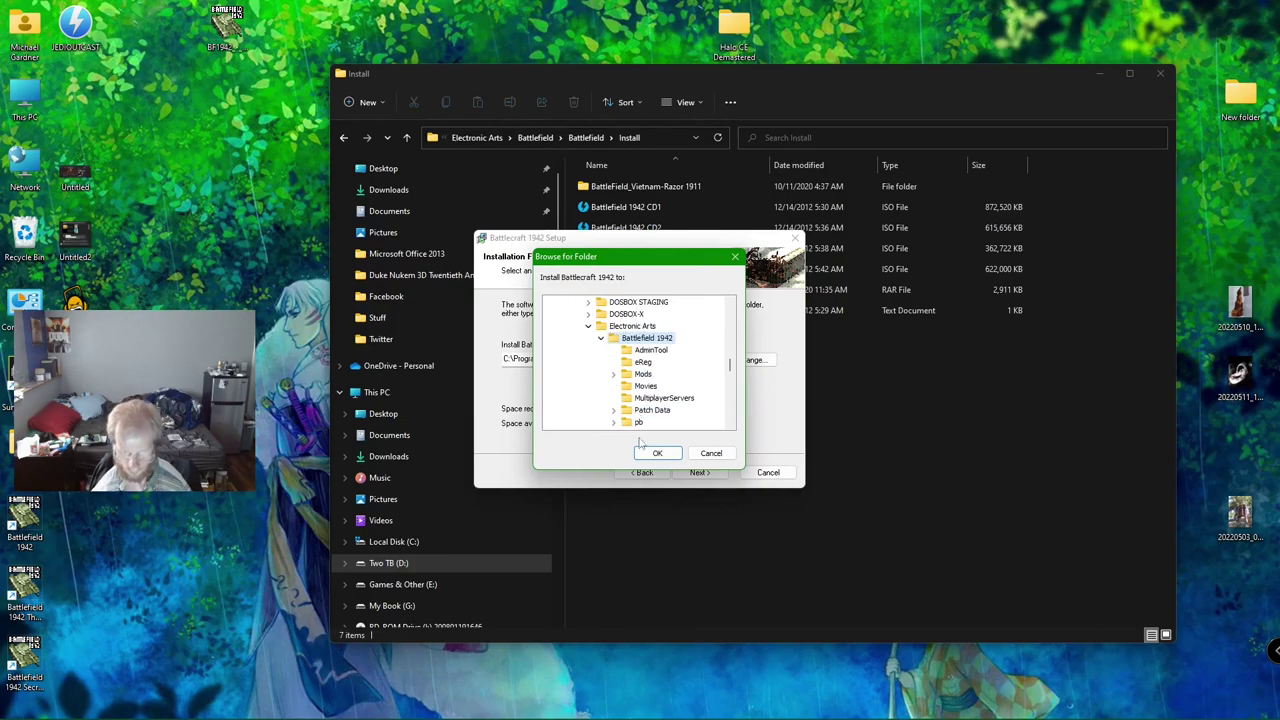
{"action": "double_click", "coordinate": [632, 327]}
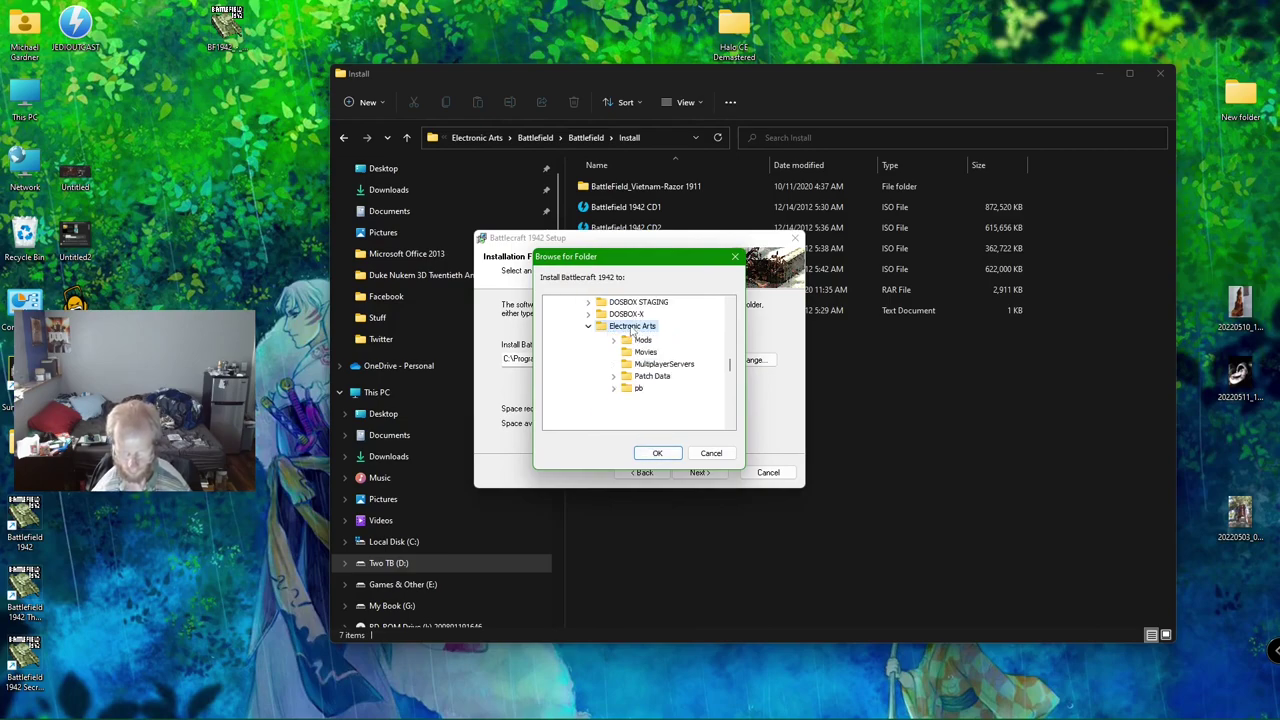
{"action": "left_click", "coordinate": [657, 453]}
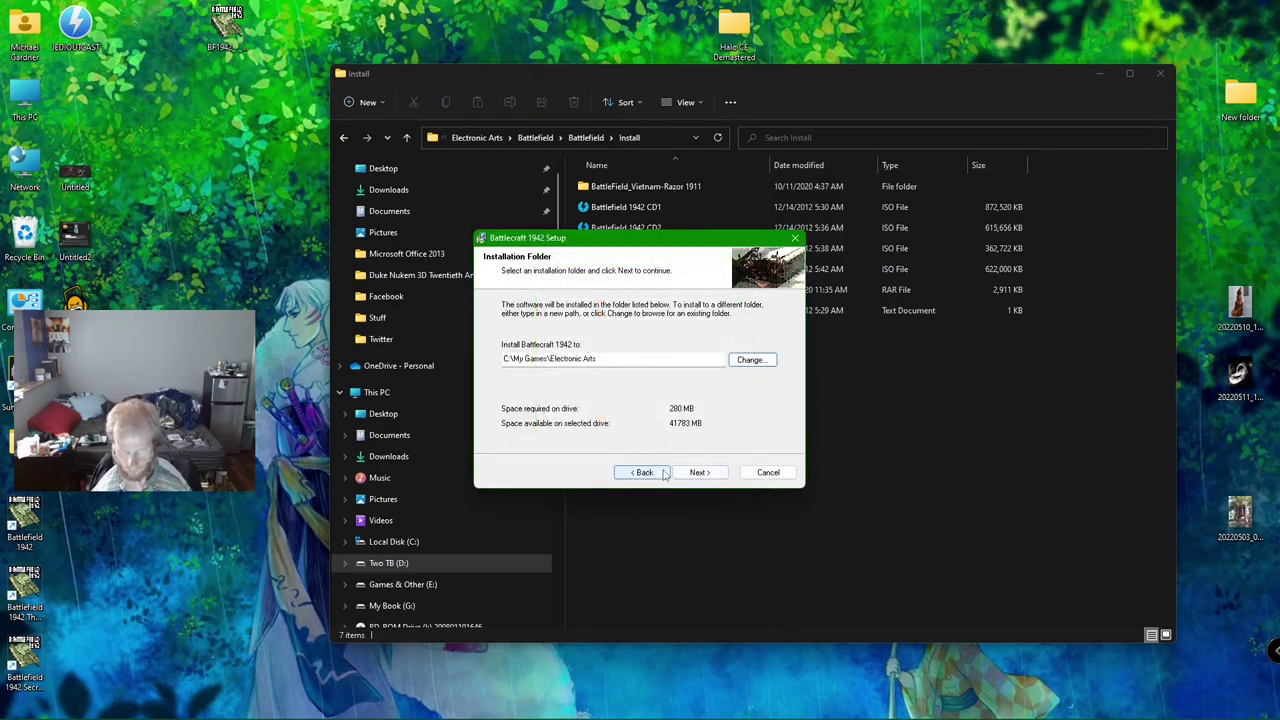
{"action": "left_click", "coordinate": [631, 361]}
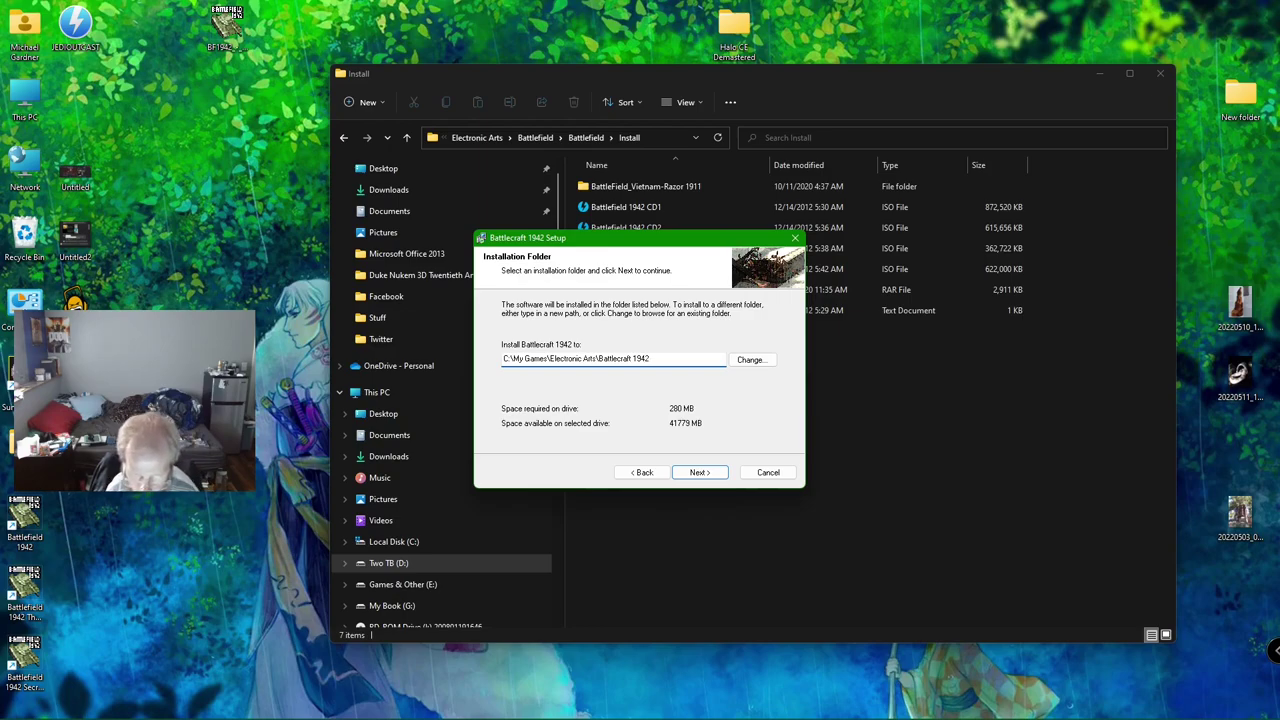
{"action": "key", "text": "Return"}
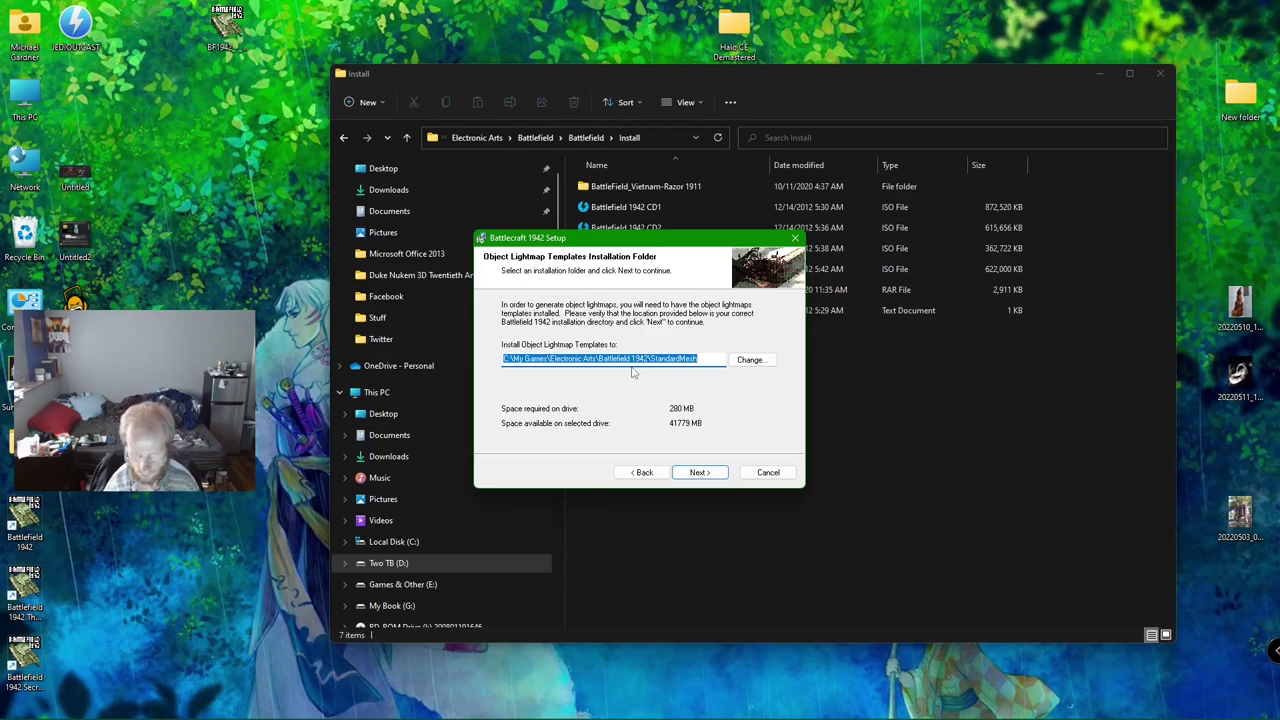
Accept the StandardMesh folder for the lightmap templates and the EA GAMES\Battlecraft 1942 shortcut folder, and start the Battlecraft installation
{"action": "key", "text": "Return"}
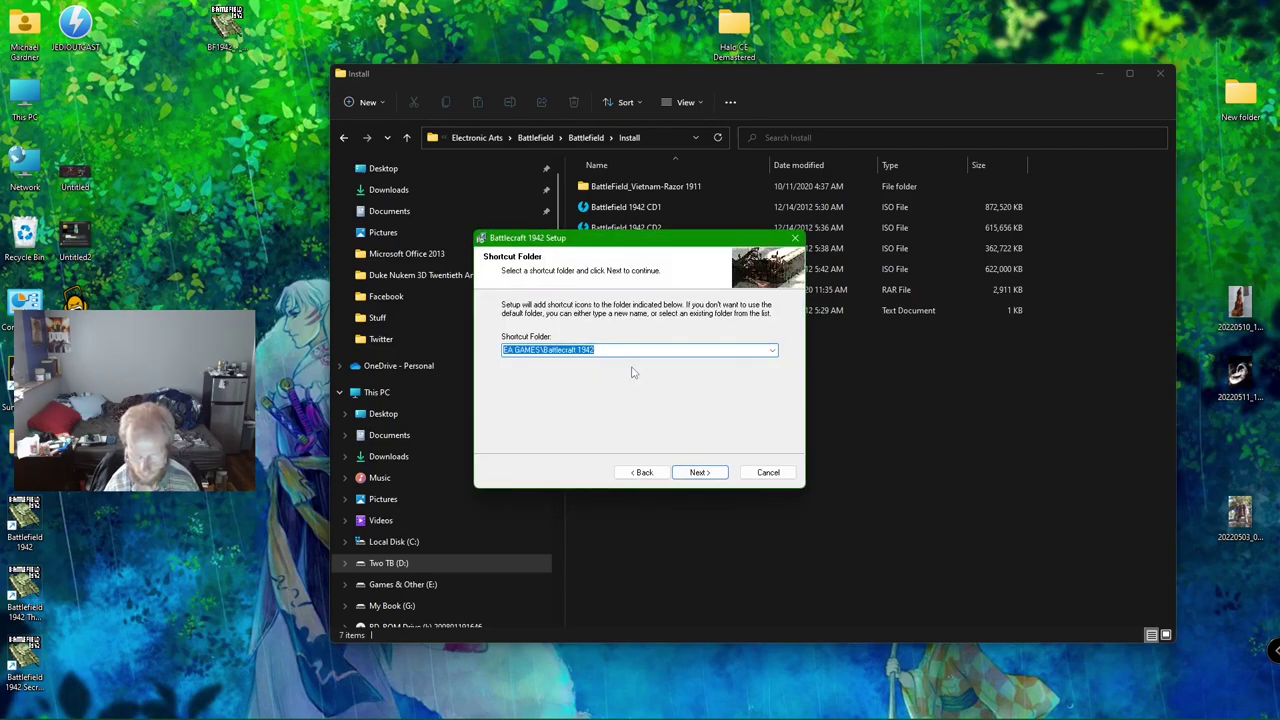
{"action": "left_click", "coordinate": [640, 472]}
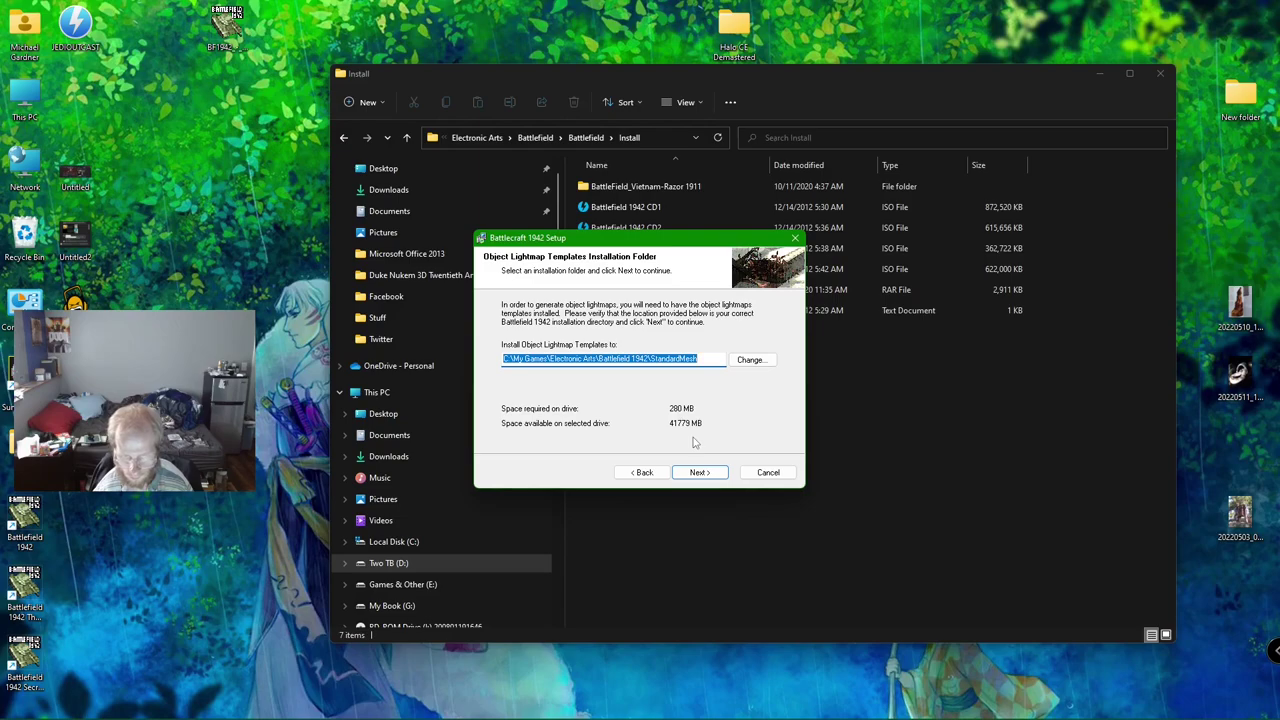
{"action": "left_click", "coordinate": [700, 472]}
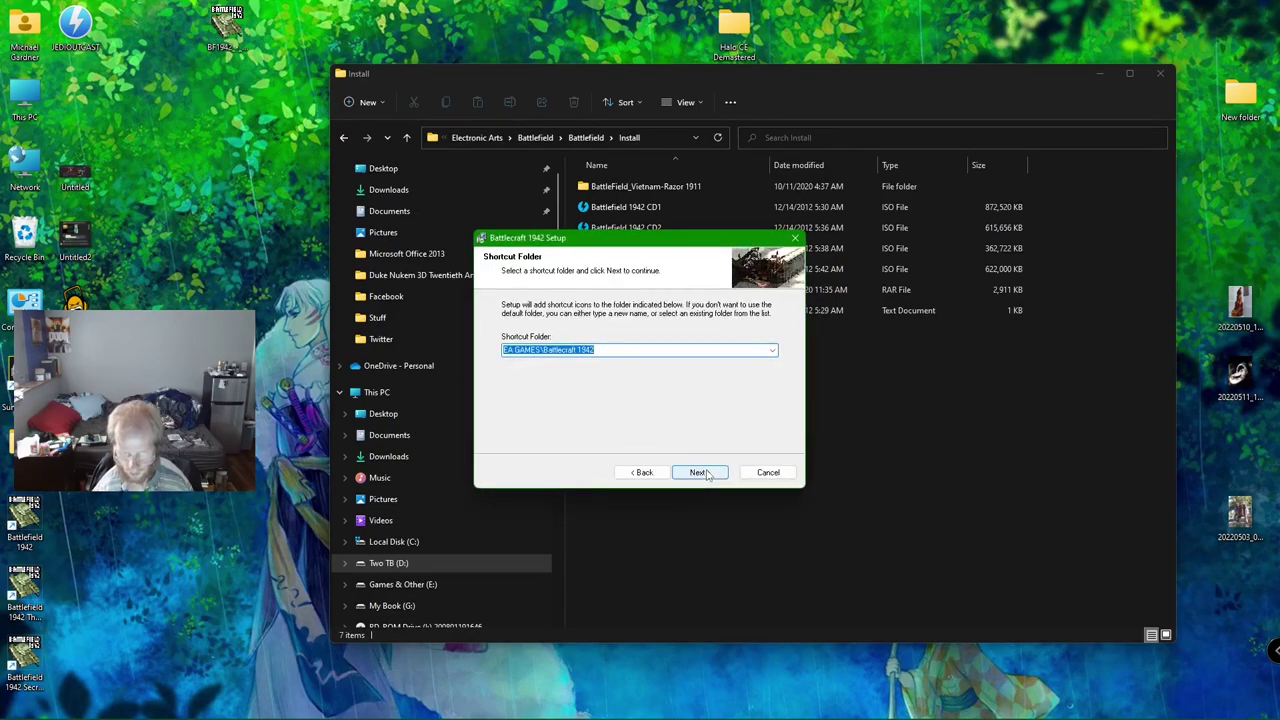
{"action": "left_click", "coordinate": [701, 473]}
{"action": "left_click", "coordinate": [702, 472]}
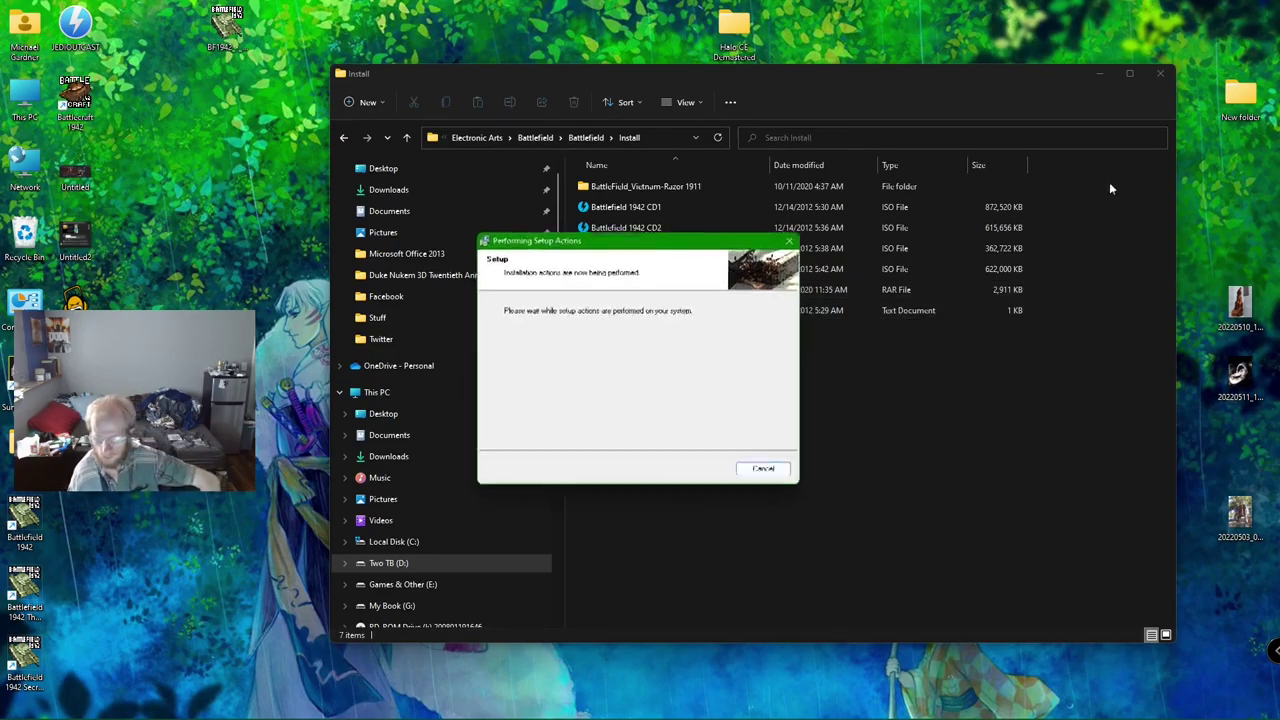
Turn off viewing the Battlecraft 1942 Users Guide and Tutorial, and finish the Battlecraft setup
{"action": "left_click", "coordinate": [1100, 76]}
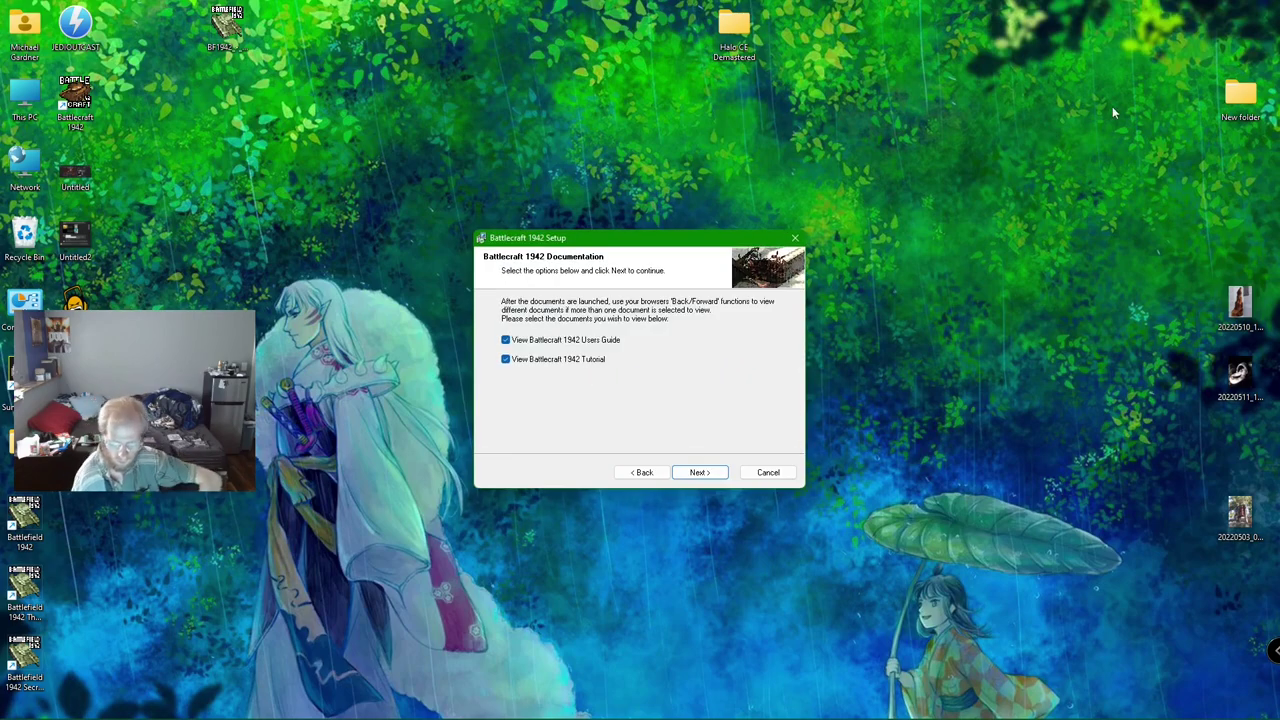
{"action": "left_click", "coordinate": [590, 341]}
{"action": "left_click", "coordinate": [592, 359]}
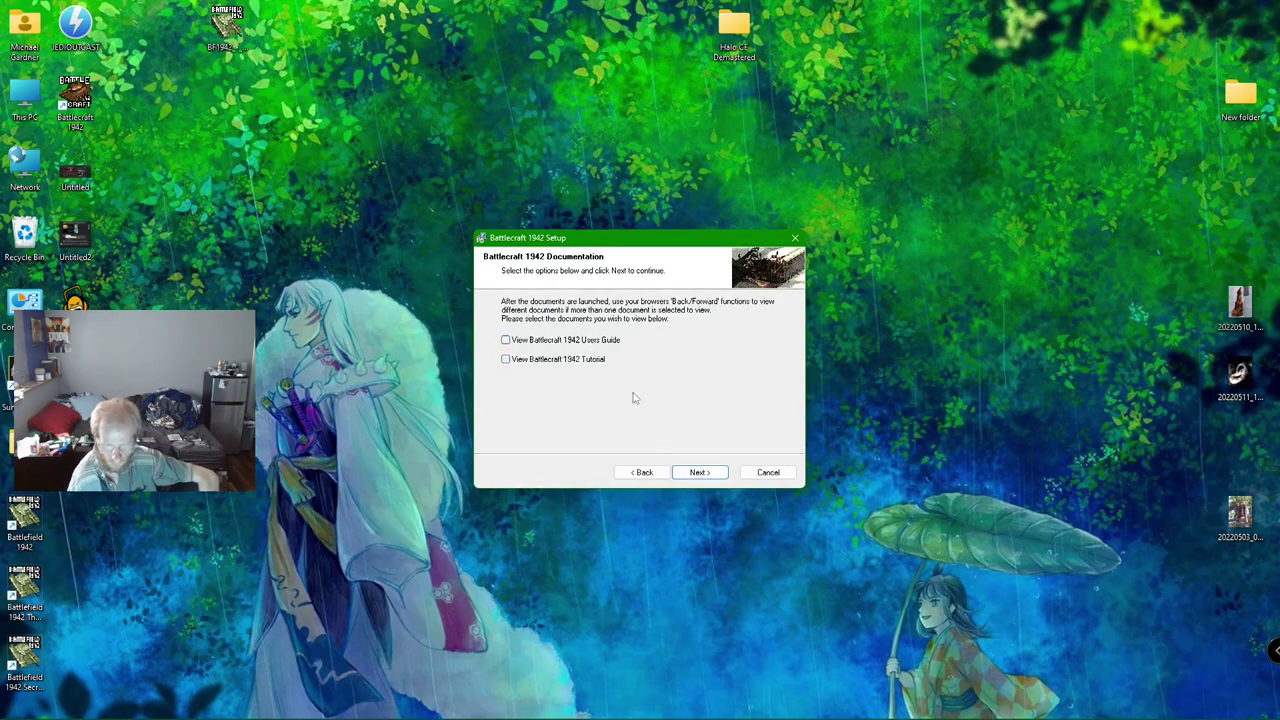
{"action": "left_click", "coordinate": [697, 472]}
{"action": "left_click", "coordinate": [694, 466]}
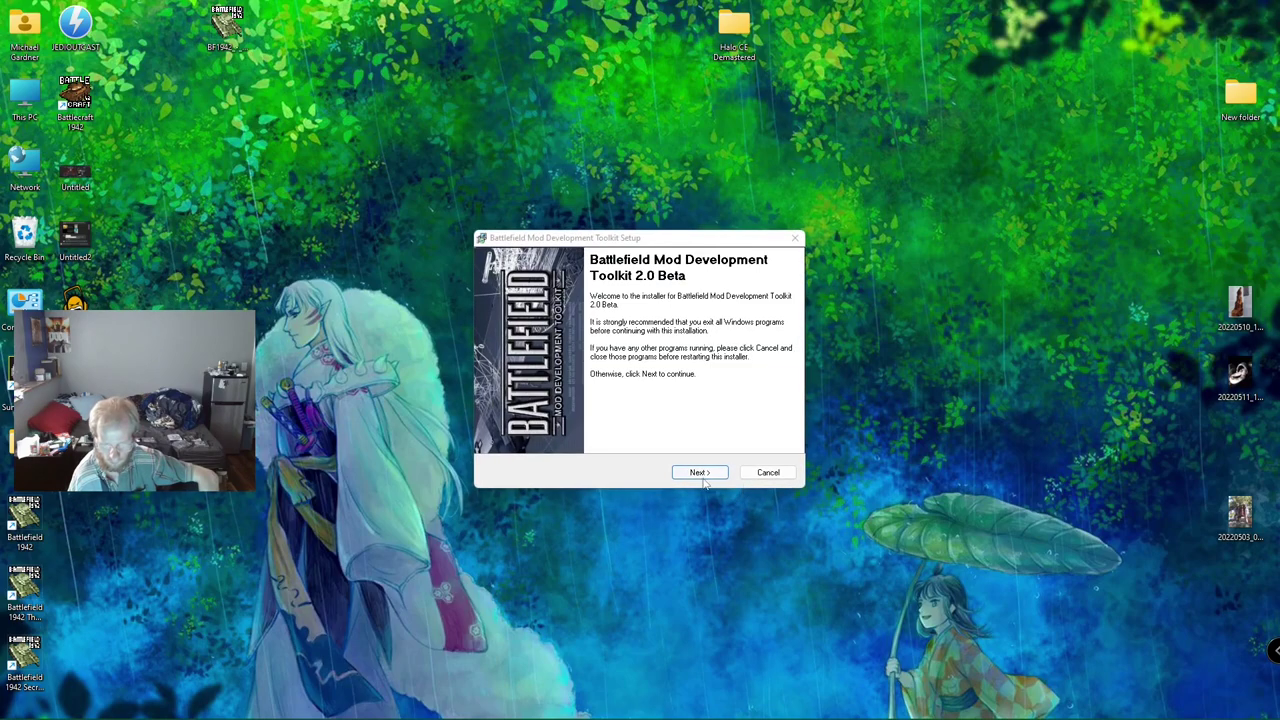
Start the Battlefield Mod Development Toolkit 2.0 Beta setup and agree to its license terms
{"action": "left_click", "coordinate": [701, 473]}
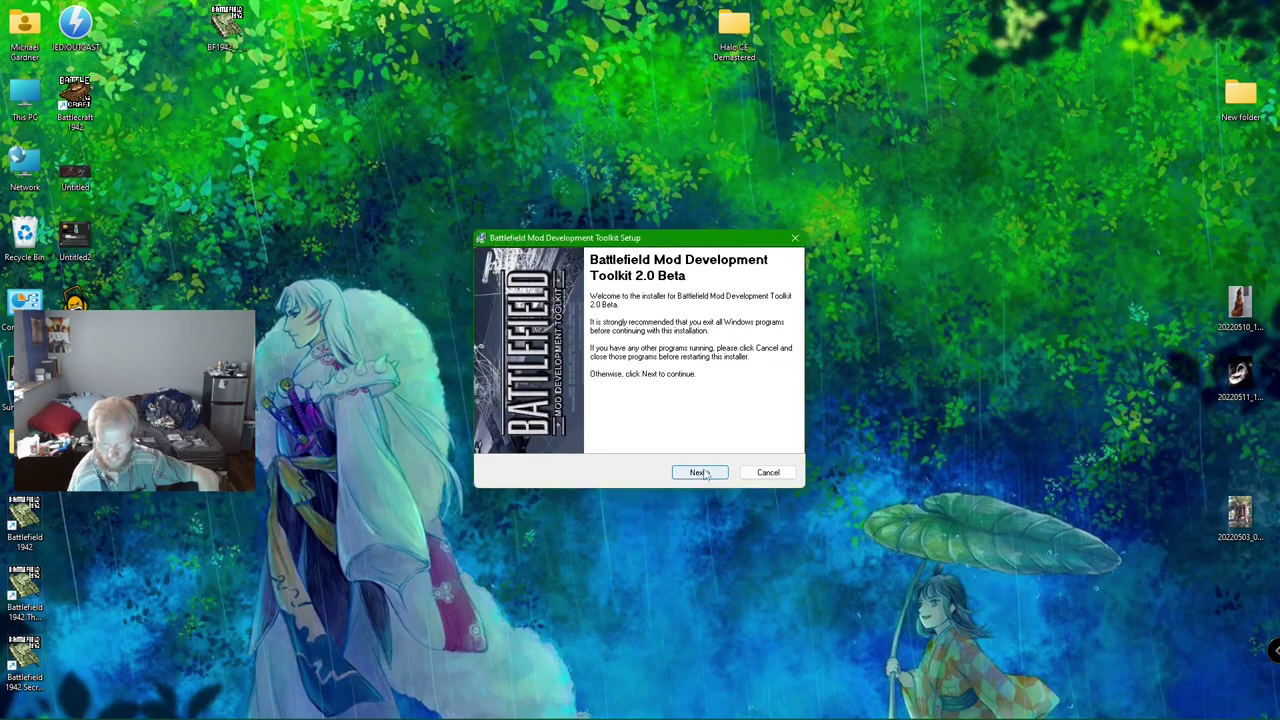
{"action": "left_click", "coordinate": [645, 429]}
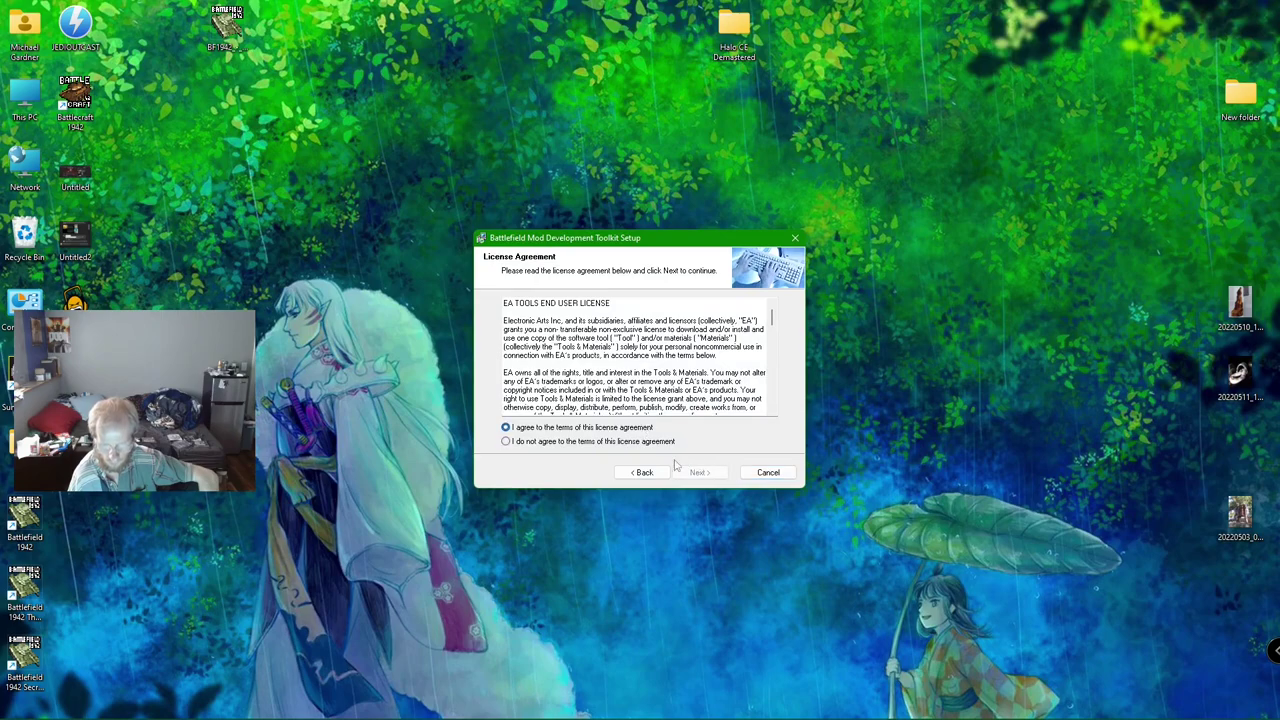
{"action": "left_click", "coordinate": [700, 472]}
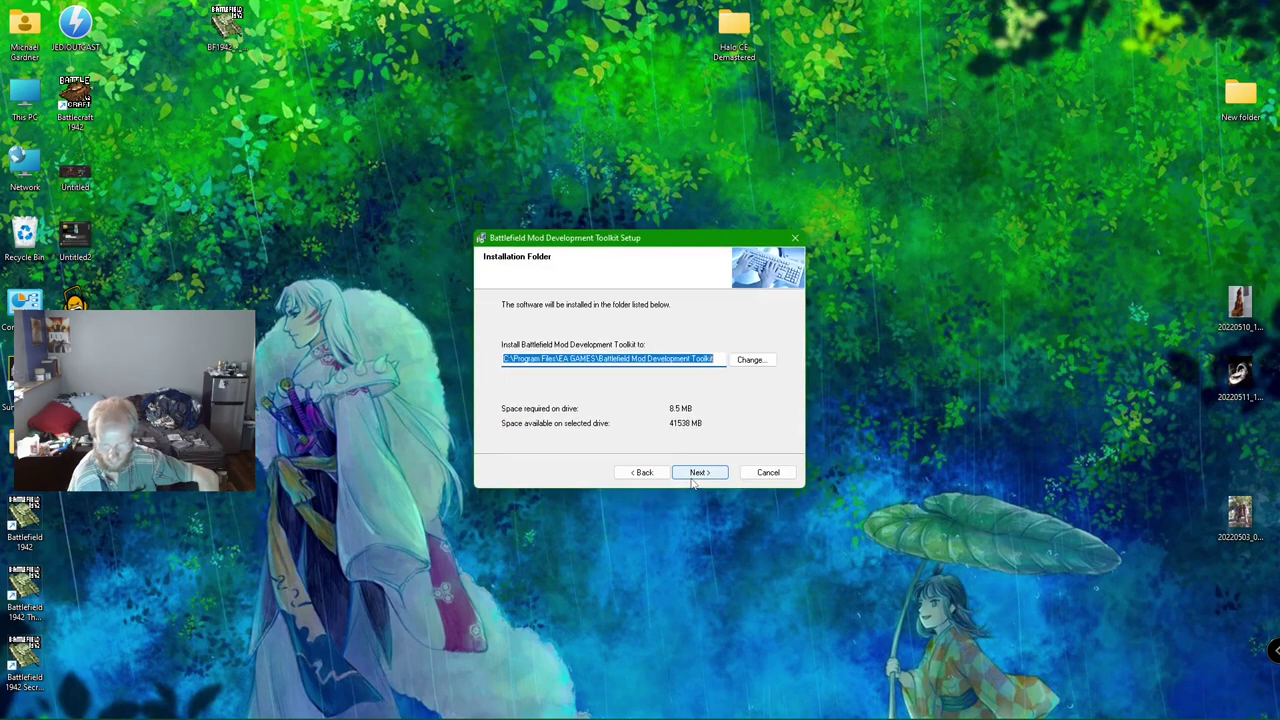
Set the toolkit's installation folder to C:\My Games\Electronic Arts\Battlefield Mod Development Toolkit
{"action": "left_click", "coordinate": [724, 362]}
{"action": "left_click_drag", "start_coordinate": [716, 363], "coordinate": [599, 357]}
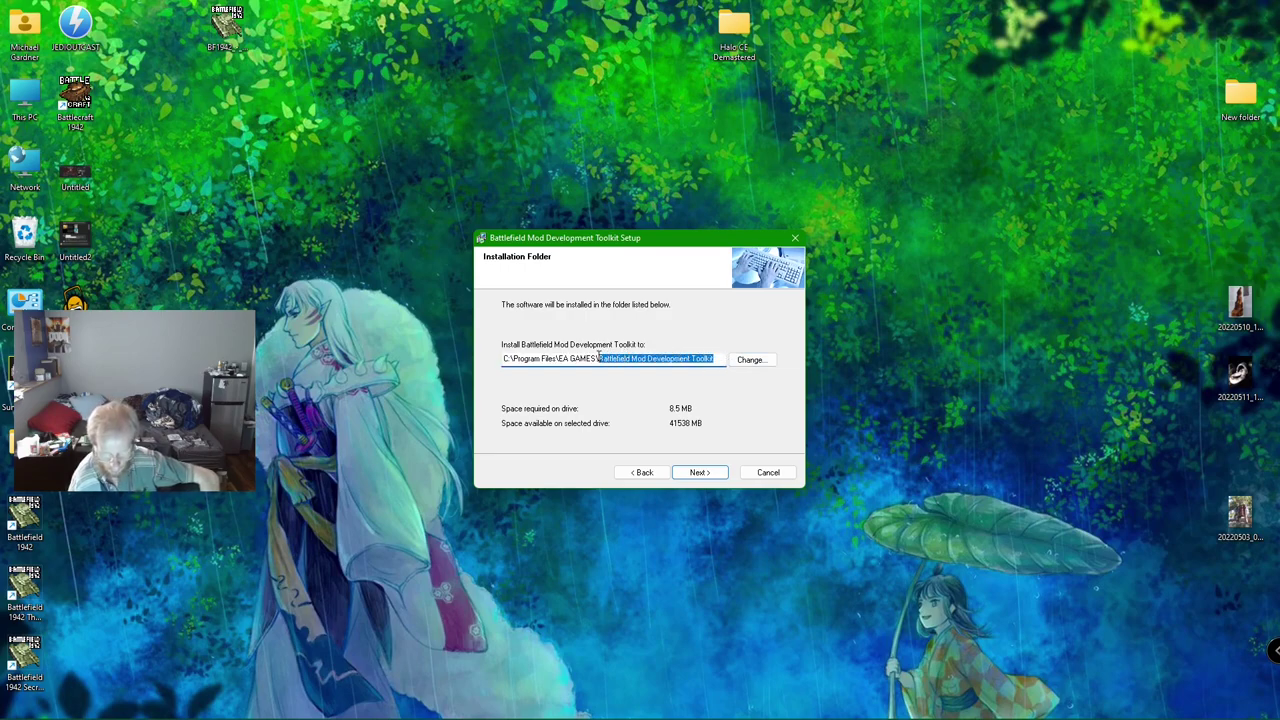
{"action": "right_click", "coordinate": [604, 362]}
{"action": "left_click", "coordinate": [660, 402]}
{"action": "left_click", "coordinate": [747, 362]}
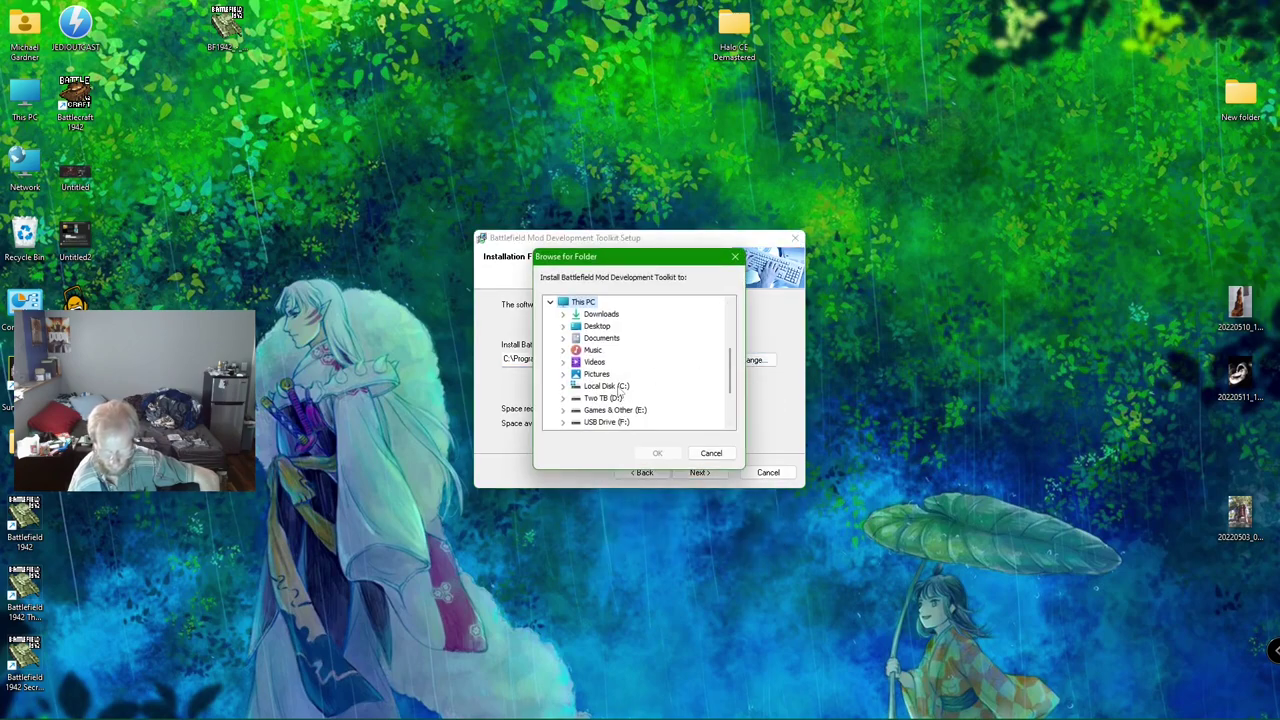
{"action": "double_click", "coordinate": [620, 392]}
{"action": "scroll", "coordinate": [624, 400], "scroll_direction": "down", "scroll_amount": 5}
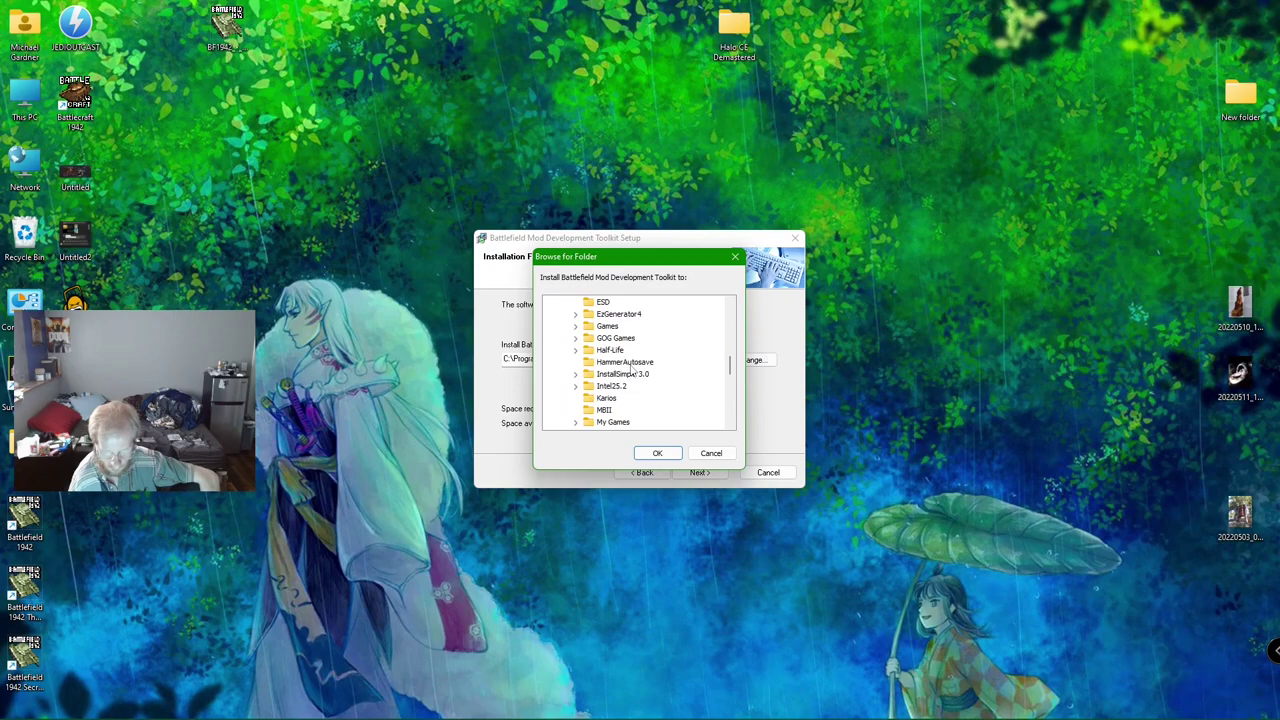
{"action": "double_click", "coordinate": [622, 386]}
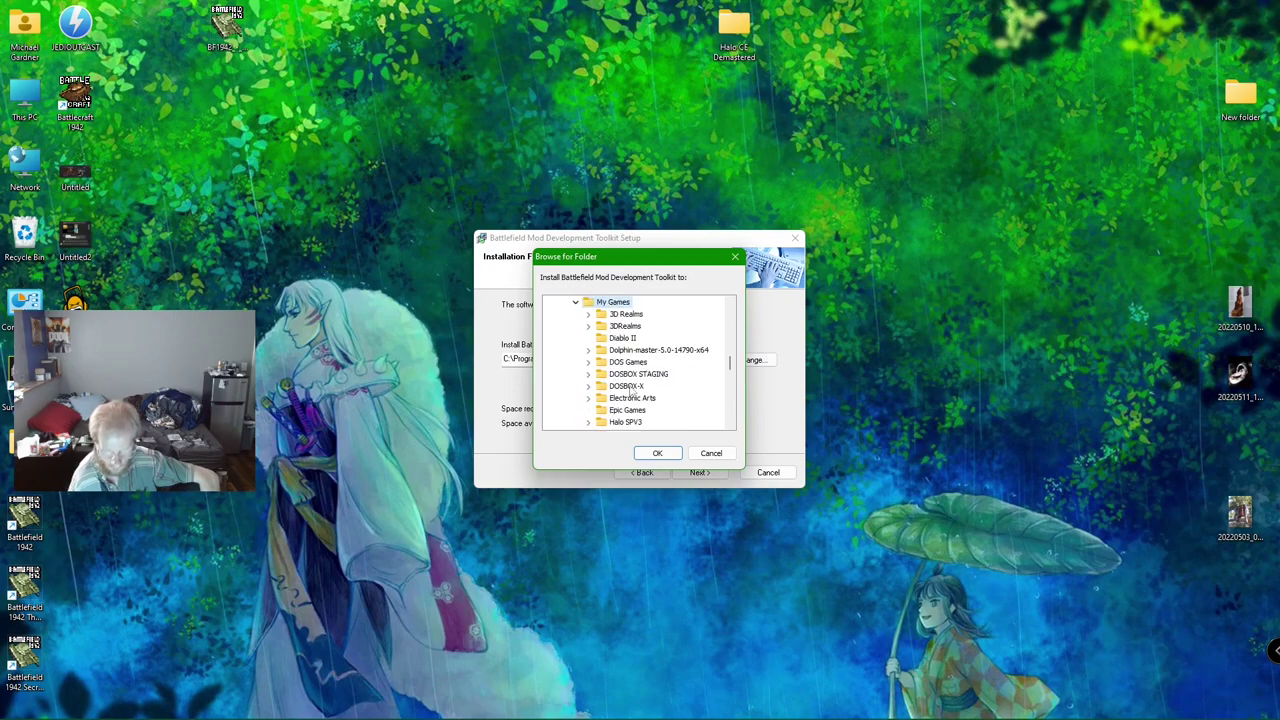
{"action": "double_click", "coordinate": [632, 398]}
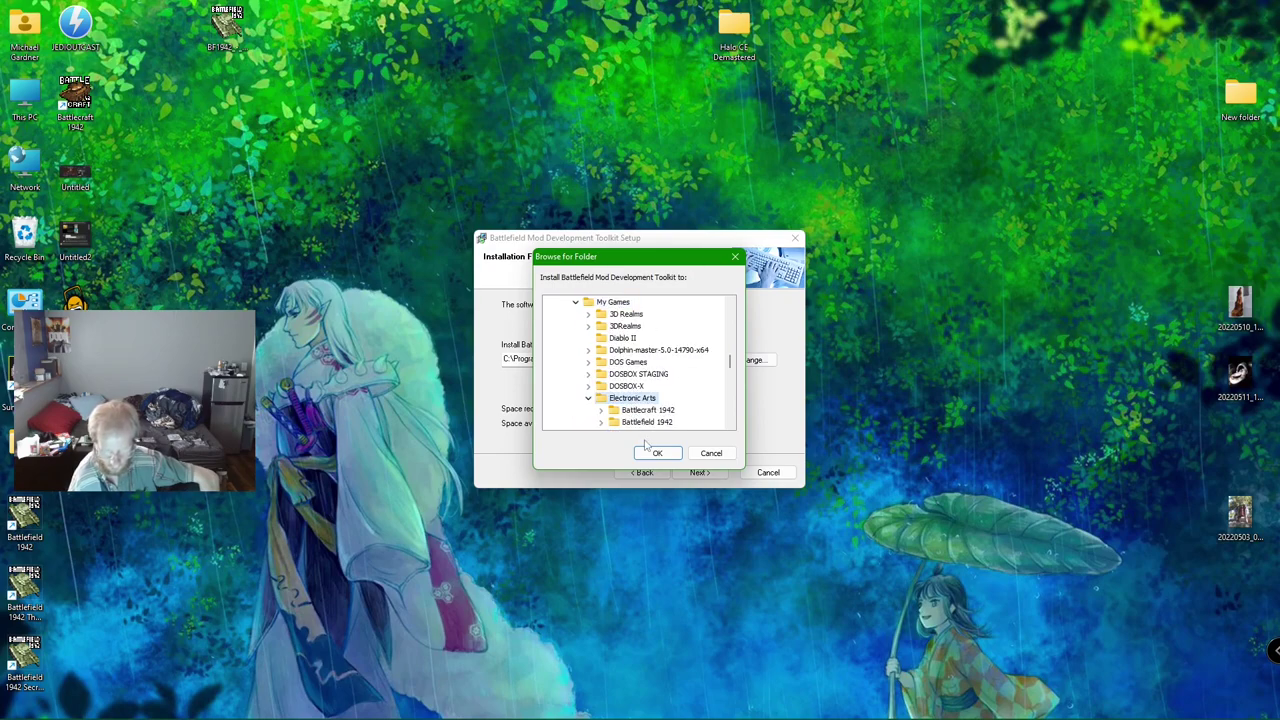
{"action": "left_click", "coordinate": [657, 453]}
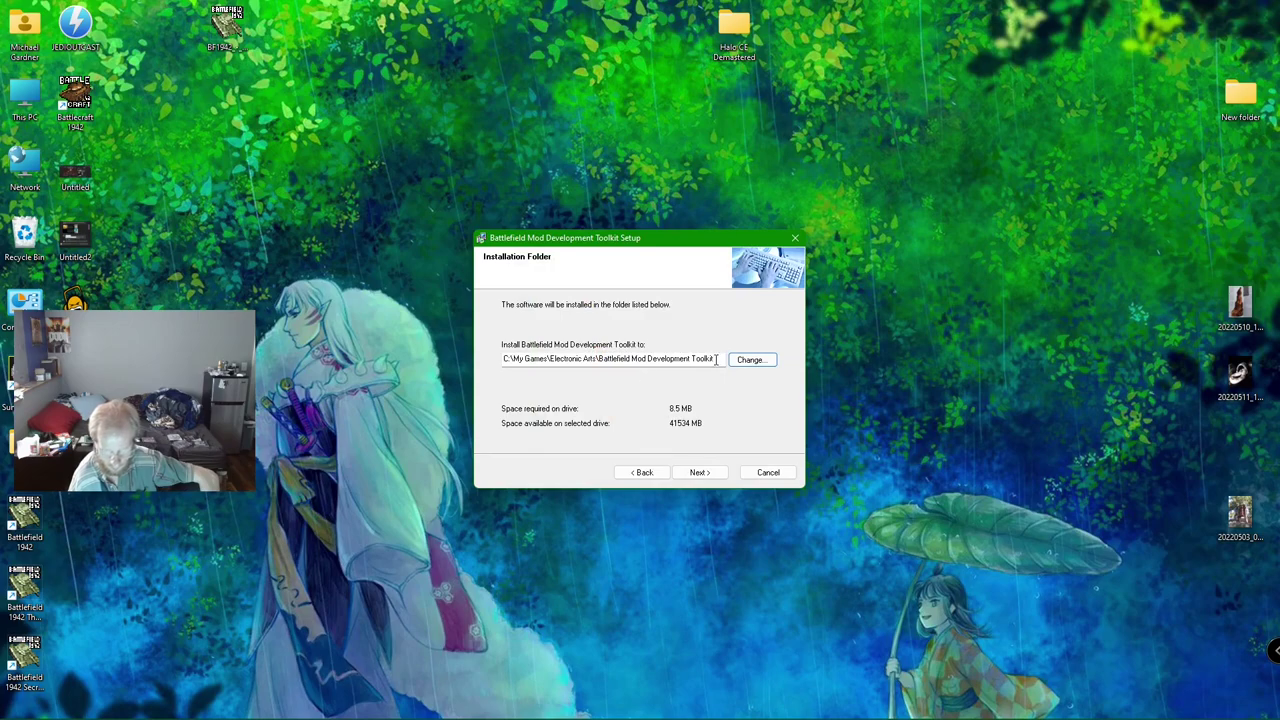
Install the Battlefield Mod Development Toolkit with a desktop shortcut and finish its setup
{"action": "left_click", "coordinate": [699, 471]}
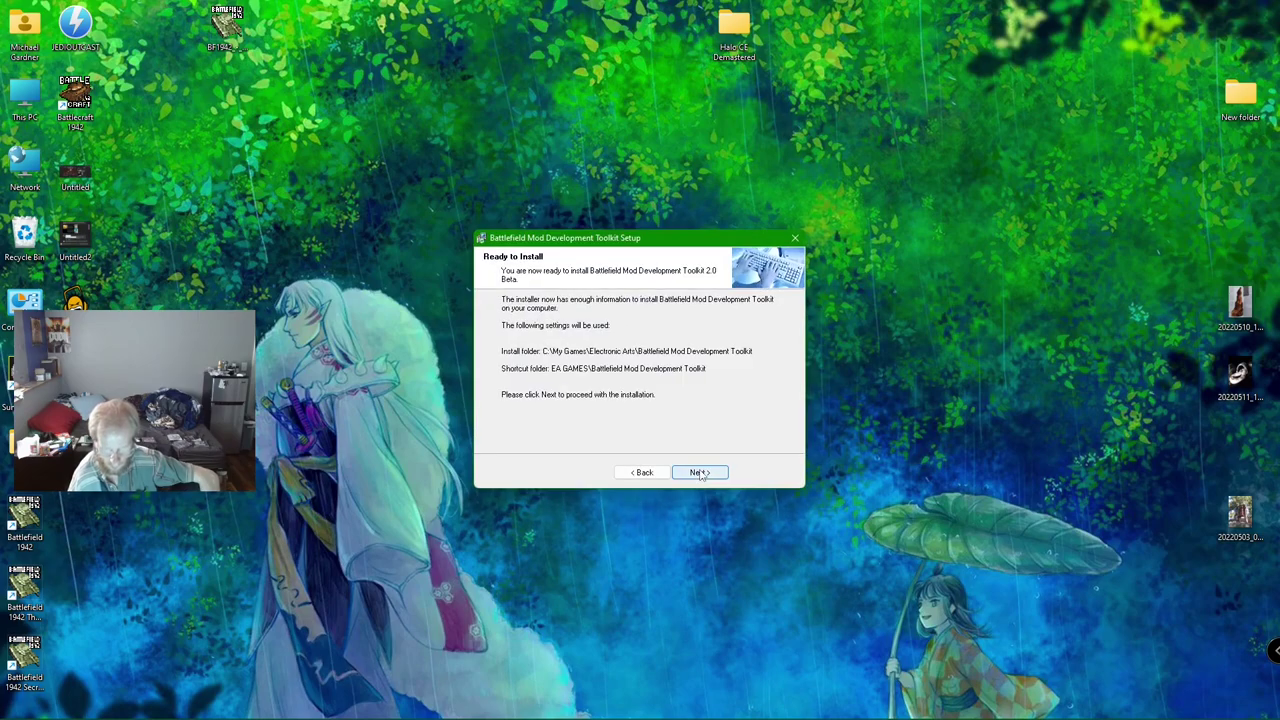
{"action": "left_click", "coordinate": [699, 471]}
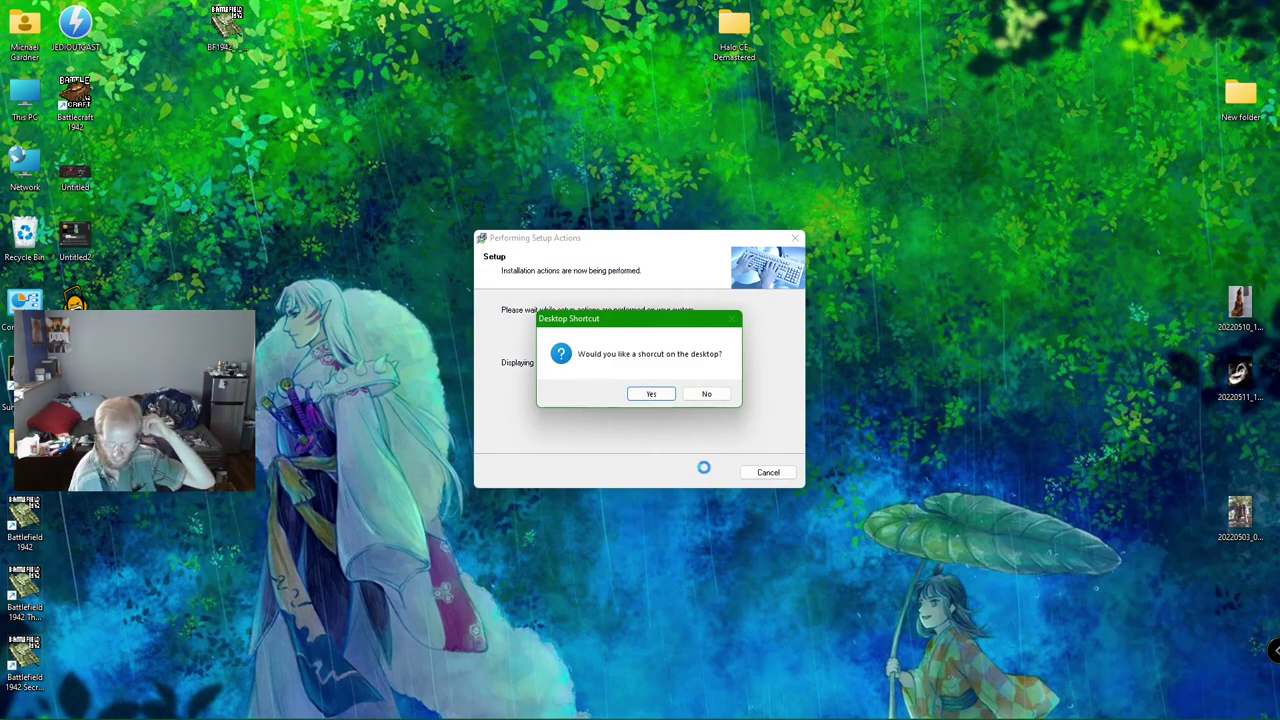
{"action": "left_click", "coordinate": [650, 394]}
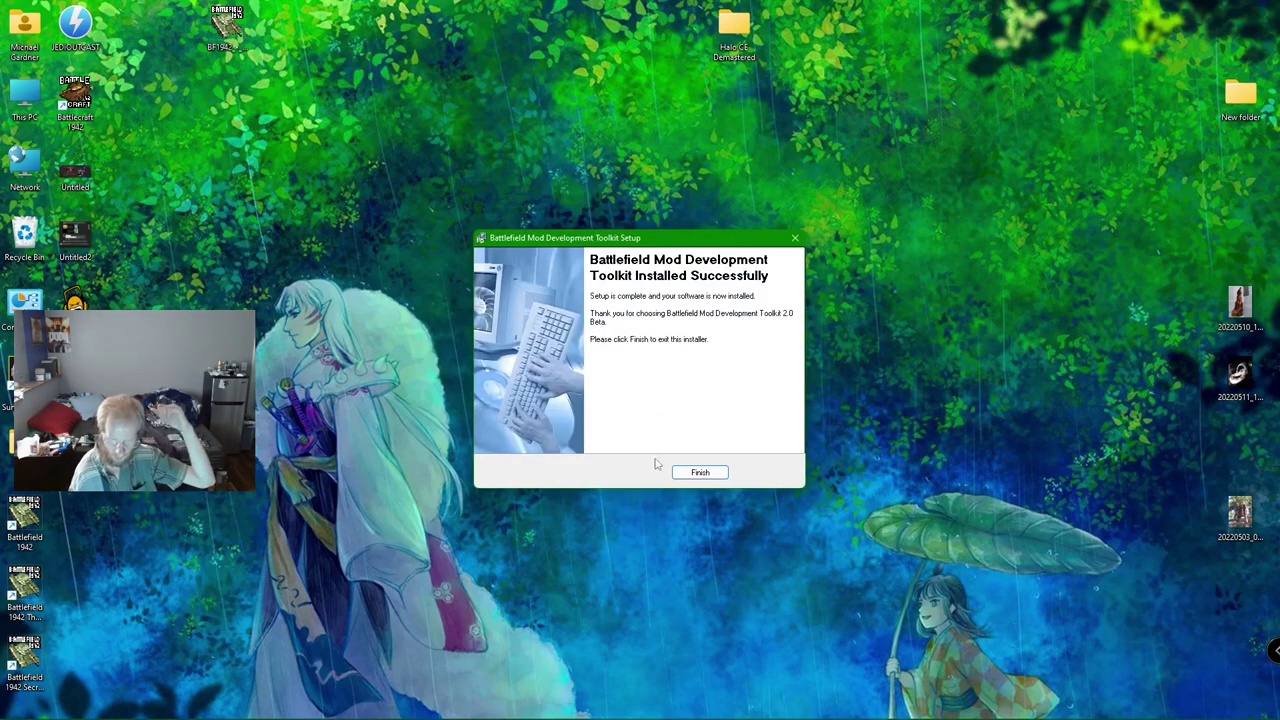
{"action": "left_click", "coordinate": [697, 468]}
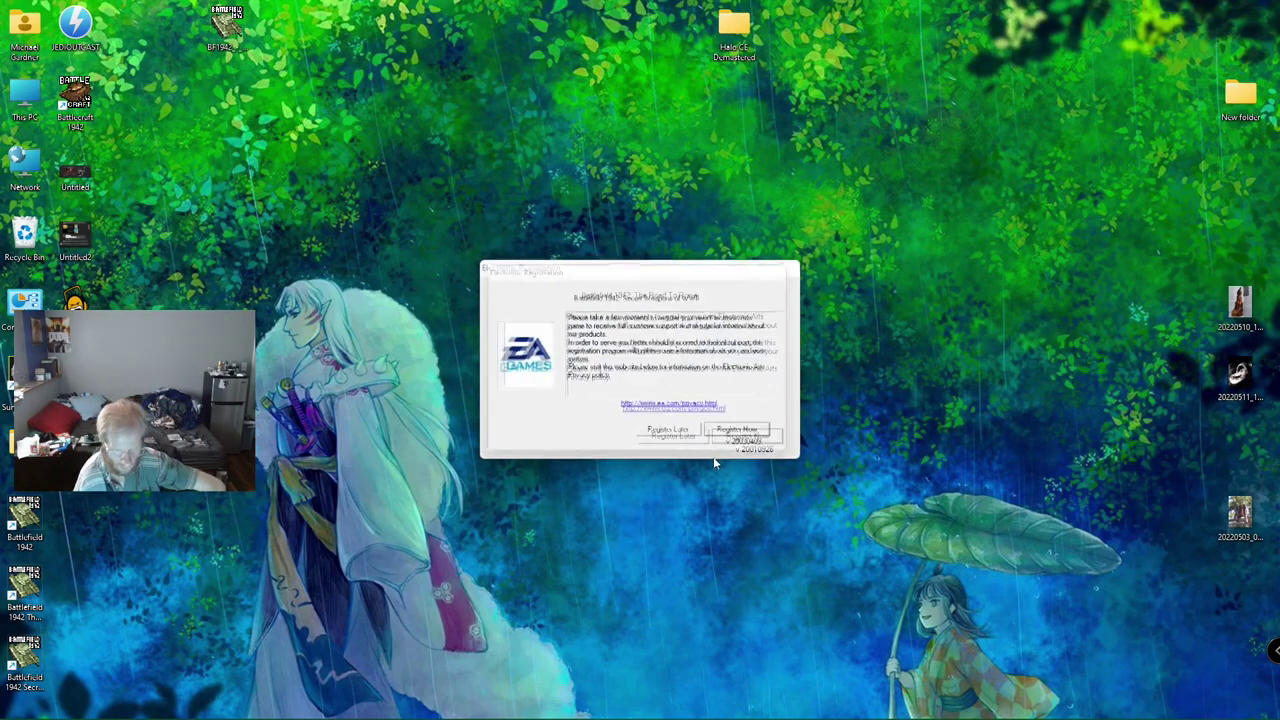
Postpone the electronic registration of Secret Weapons of WWII, The Road To Rome and Battlefield 1942, and close the Battlefield 1942 shortcuts folder
{"action": "left_click", "coordinate": [674, 437]}
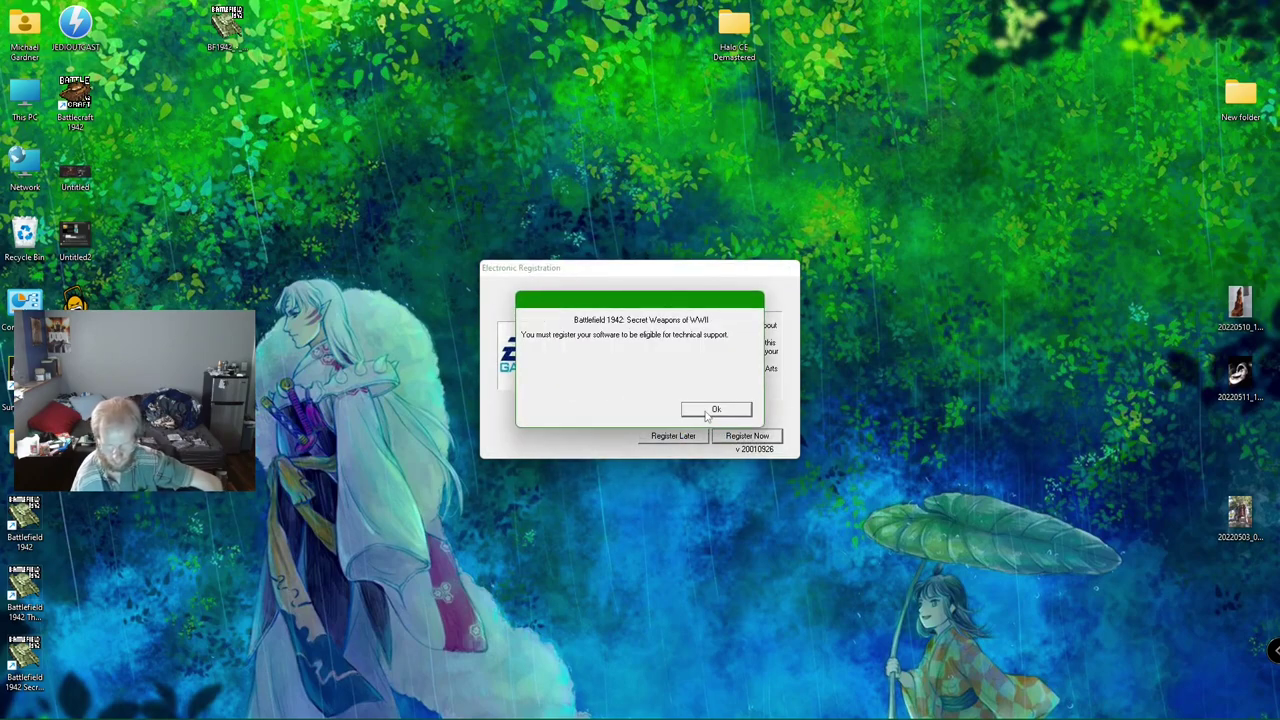
{"action": "left_click", "coordinate": [706, 418]}
{"action": "left_click", "coordinate": [674, 437]}
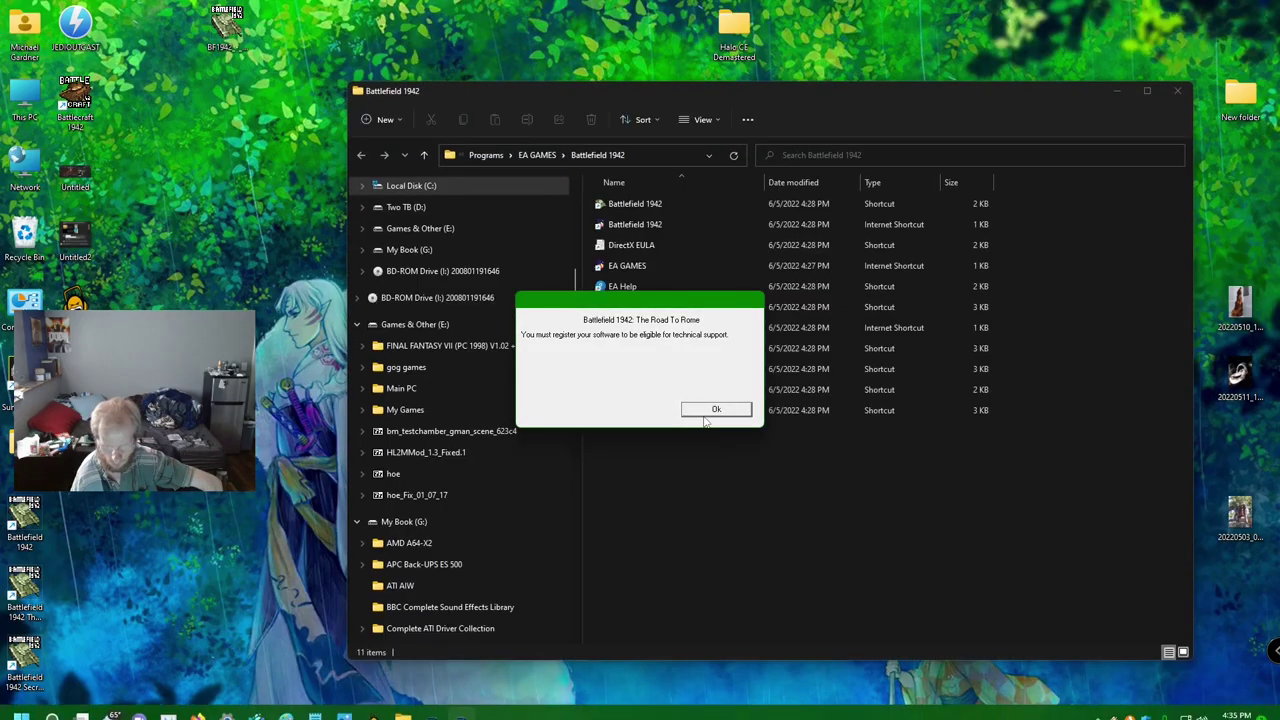
{"action": "left_click", "coordinate": [710, 412]}
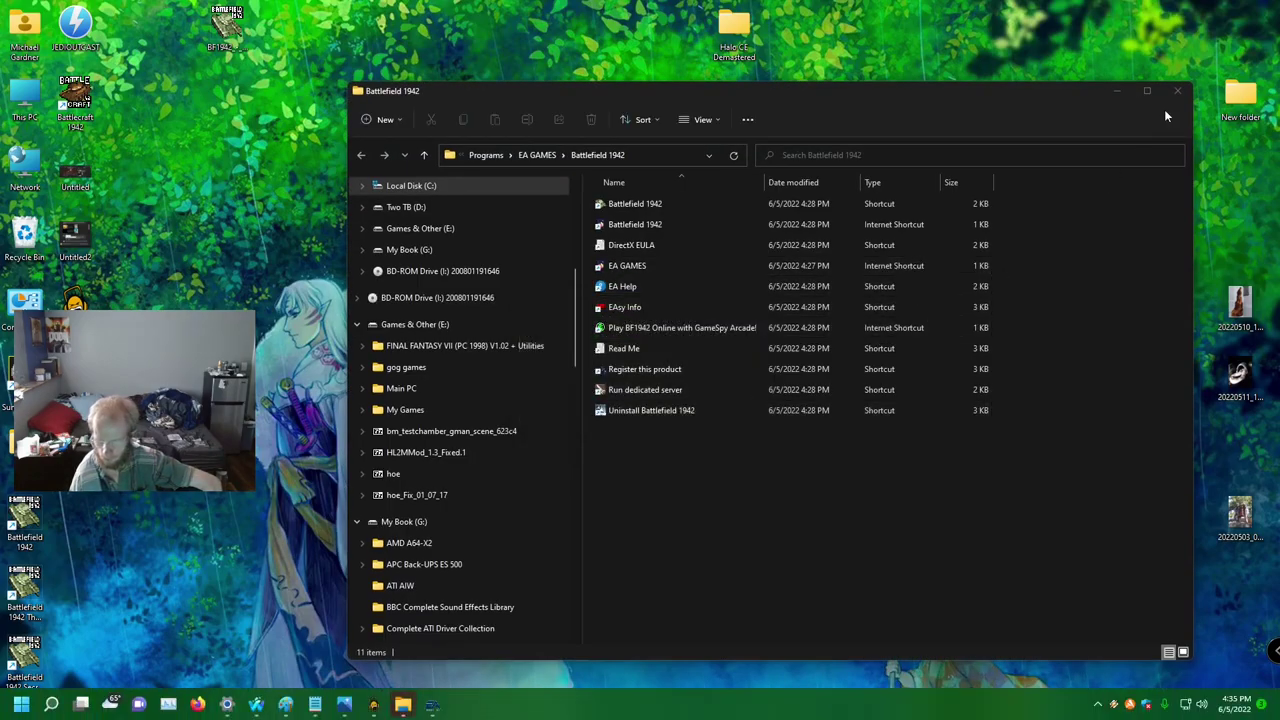
{"action": "left_click", "coordinate": [1177, 90]}
{"action": "left_click", "coordinate": [678, 437]}
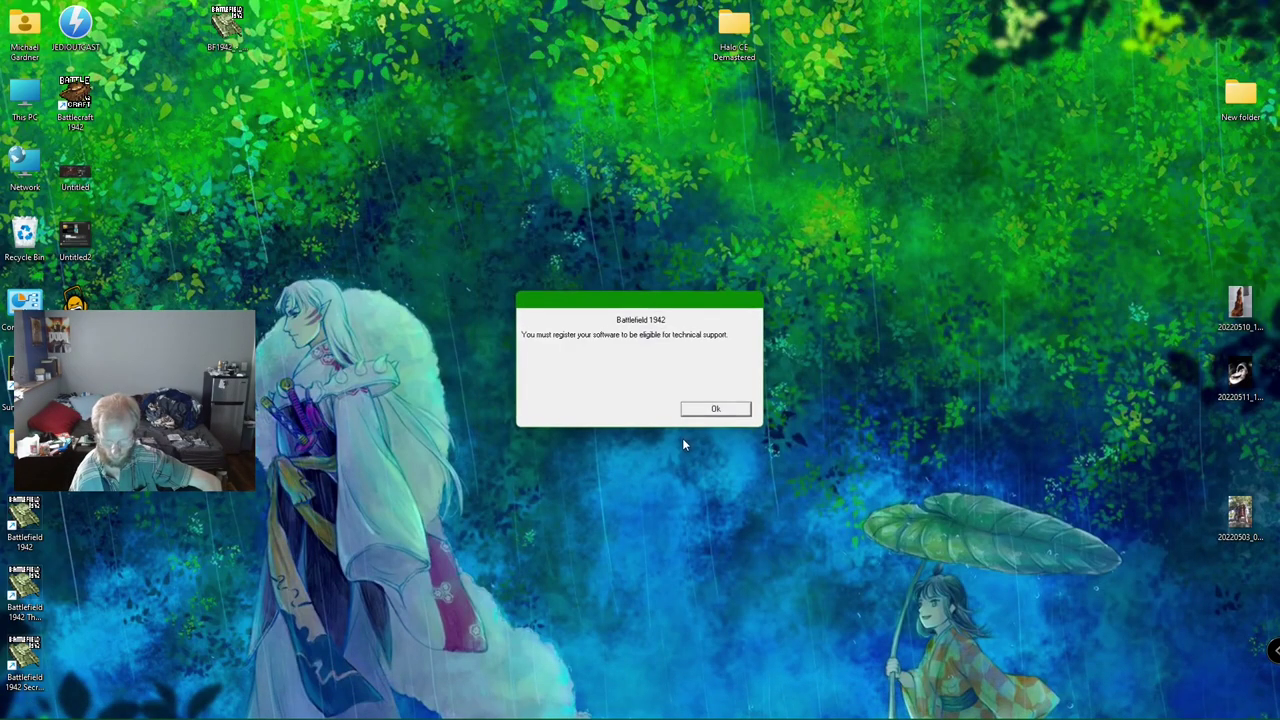
{"action": "left_click", "coordinate": [711, 410]}
Launch the battlefield_1942_patch_v1.6.19 installer from the Updates\1942\Full folder
{"action": "left_click", "coordinate": [403, 704]}
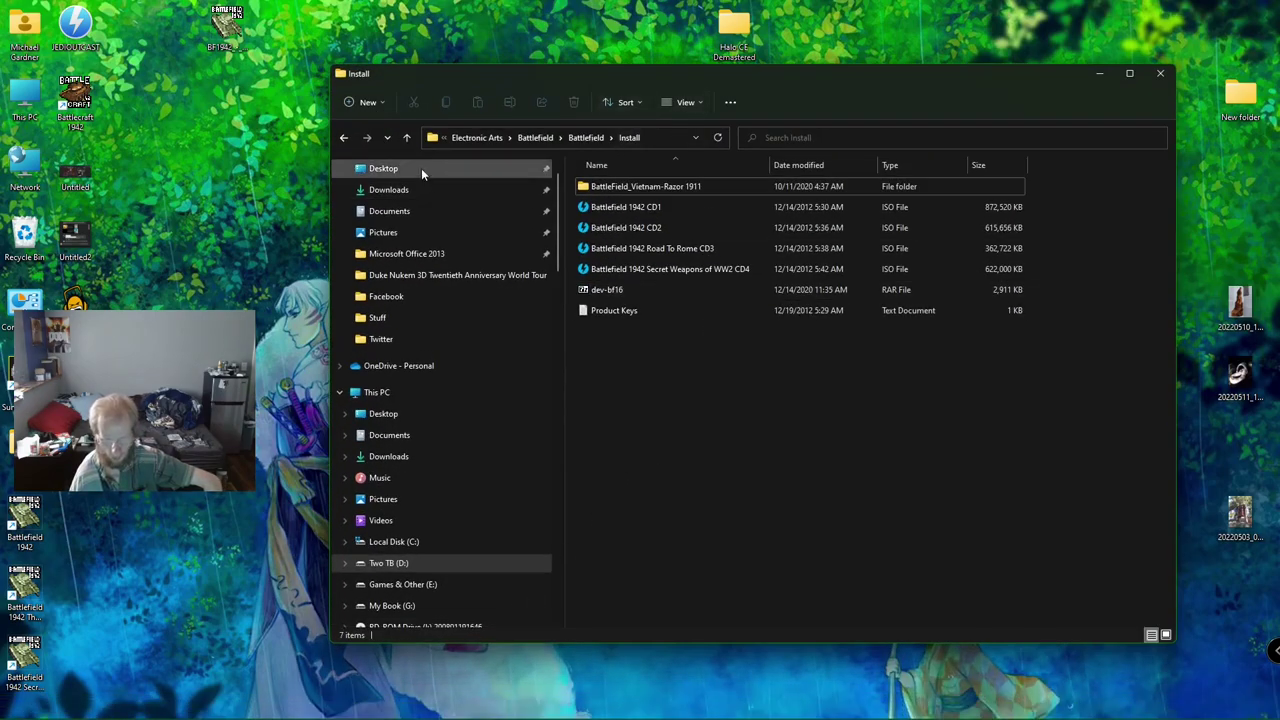
{"action": "left_click", "coordinate": [345, 137]}
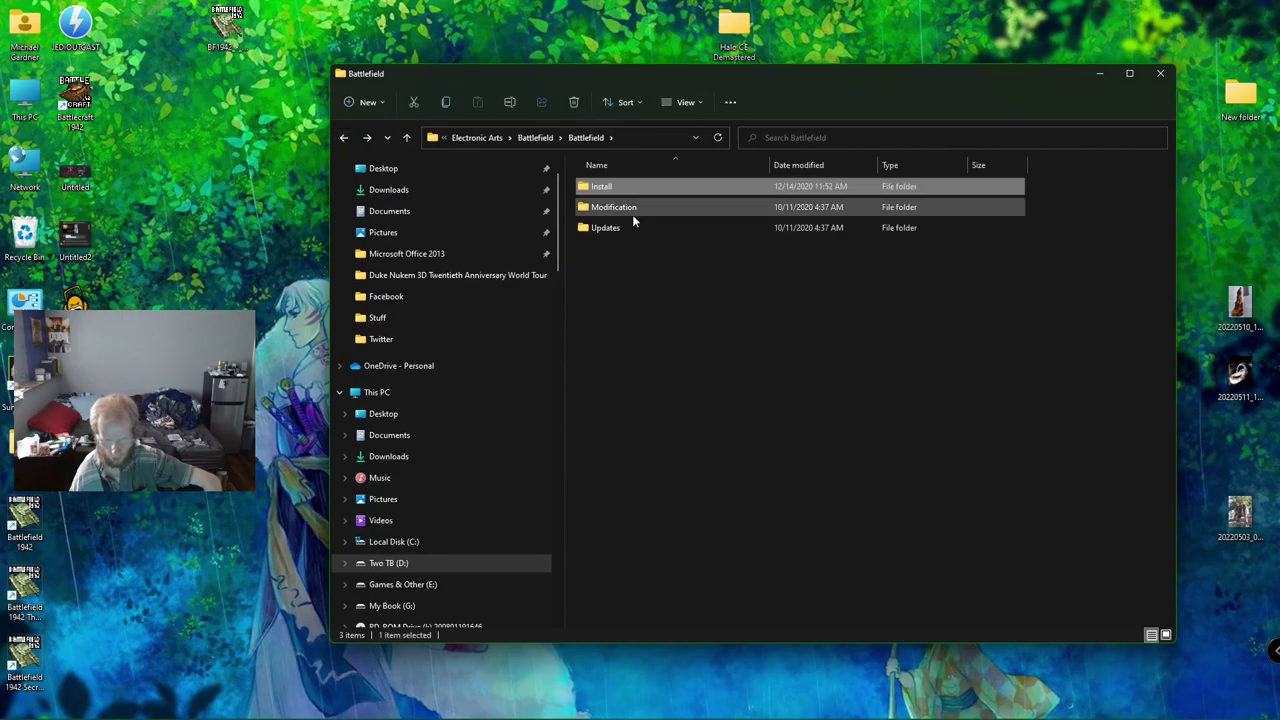
{"action": "left_click", "coordinate": [626, 227]}
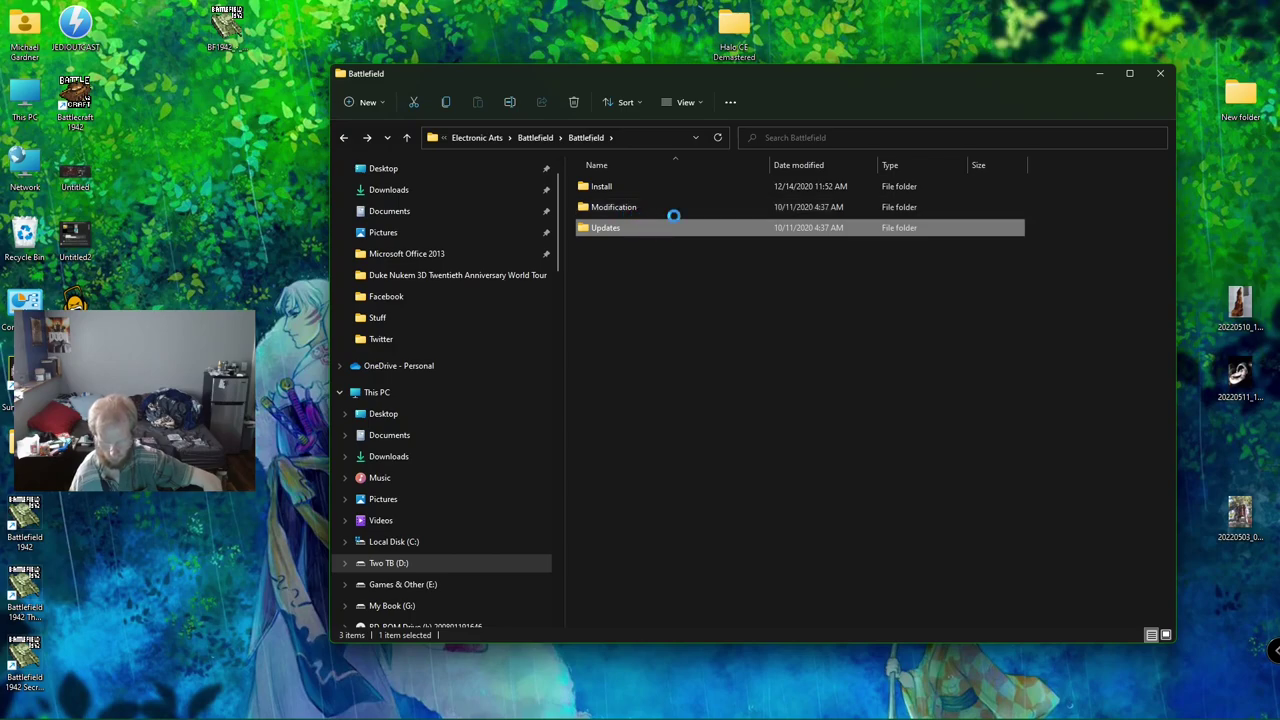
{"action": "double_click", "coordinate": [675, 228]}
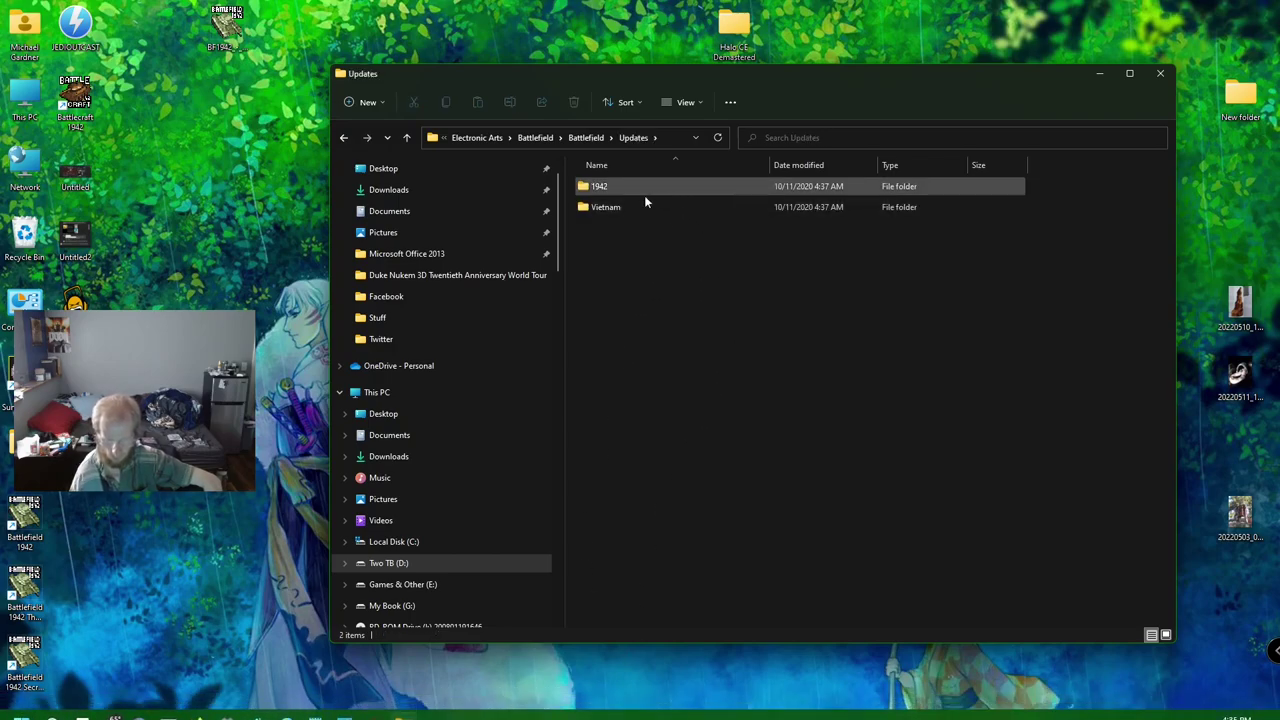
{"action": "double_click", "coordinate": [638, 190]}
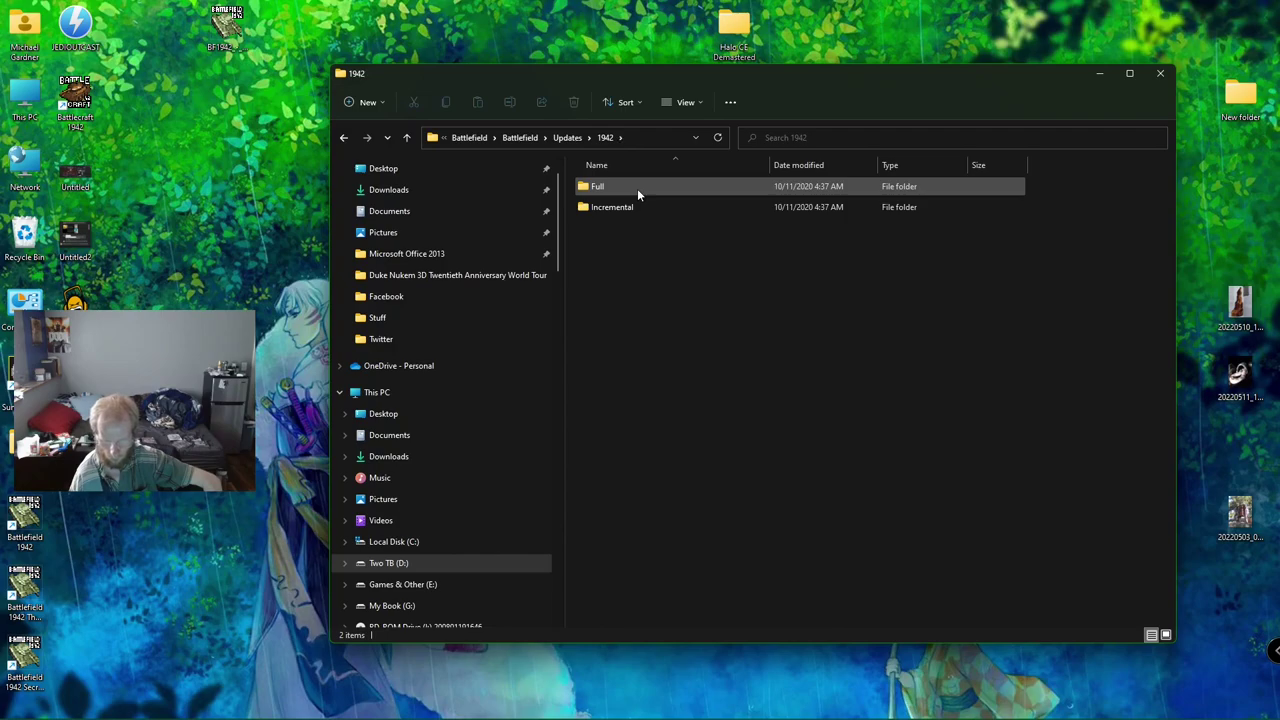
{"action": "double_click", "coordinate": [637, 188]}
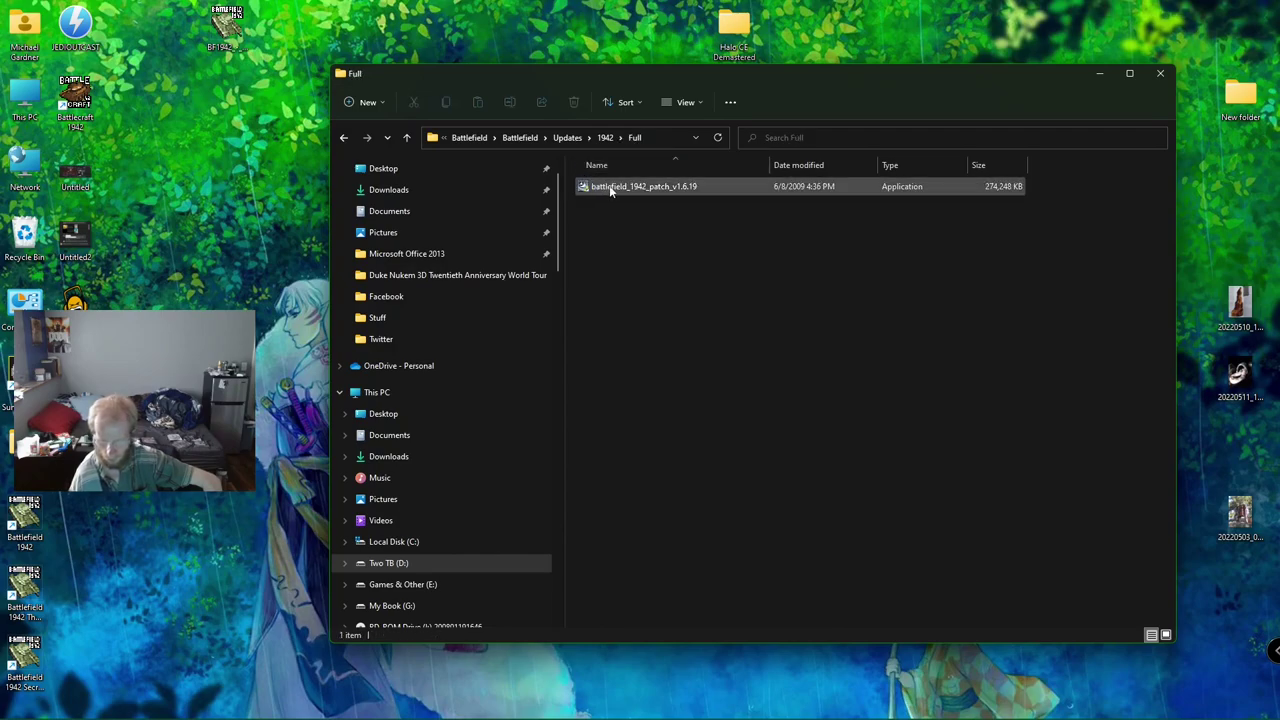
{"action": "left_click", "coordinate": [615, 187]}
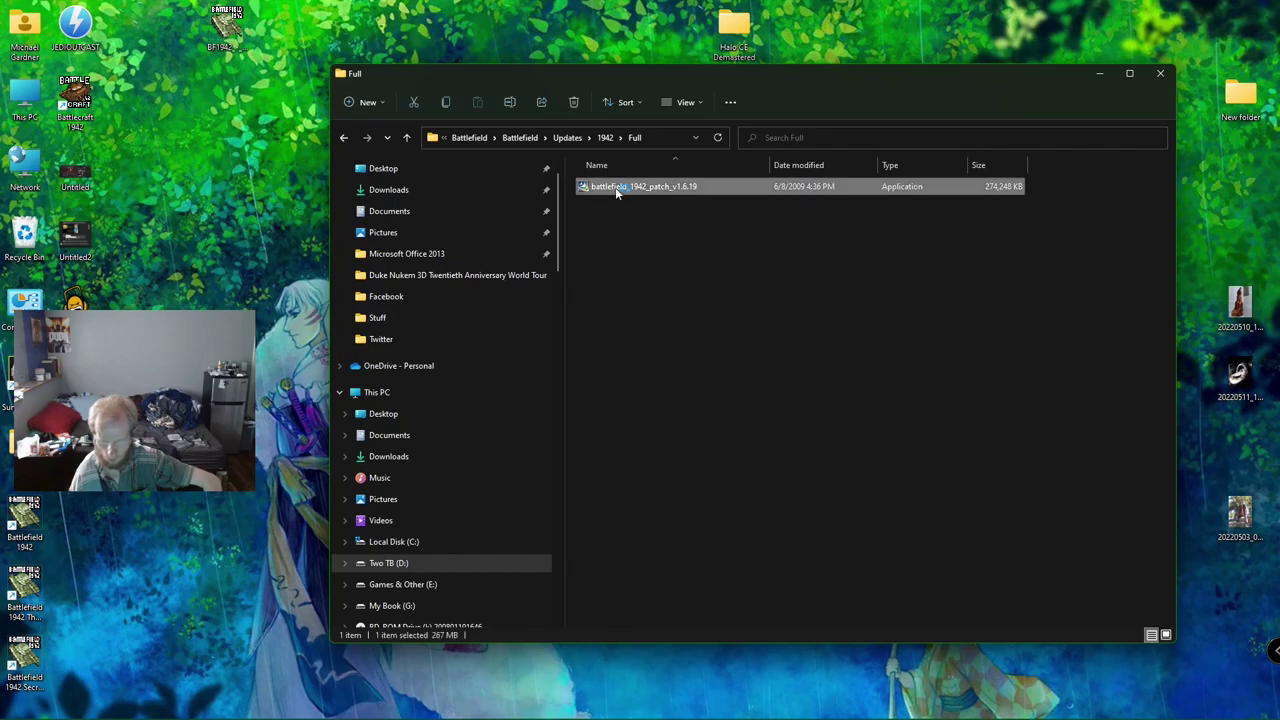
{"action": "double_click", "coordinate": [615, 187]}
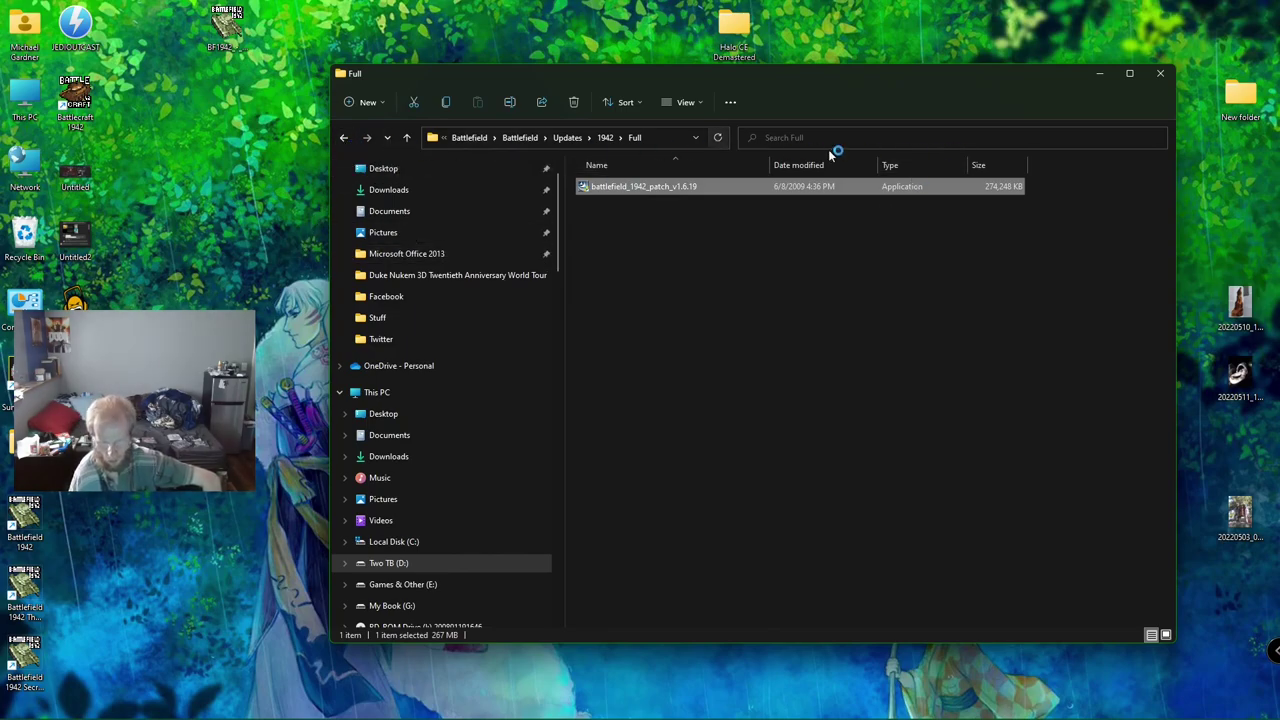
{"action": "left_click", "coordinate": [1100, 74]}
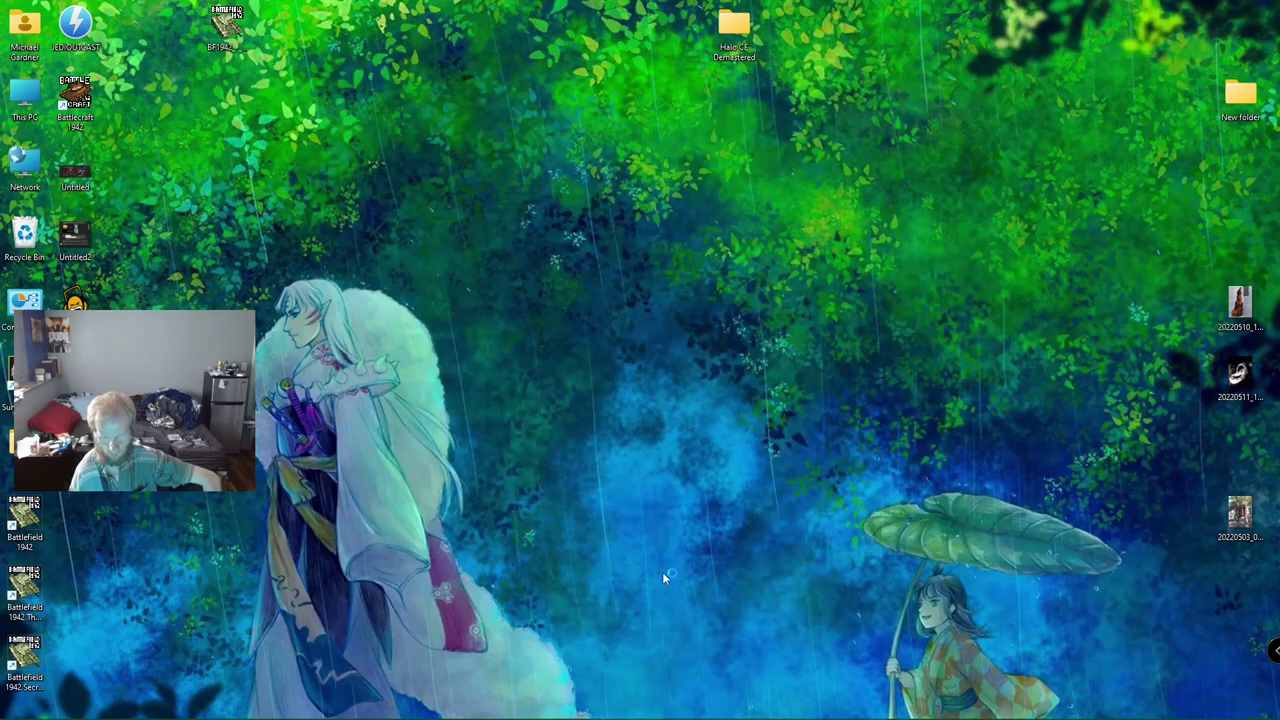
{"action": "mouse_move", "coordinate": [437, 710]}
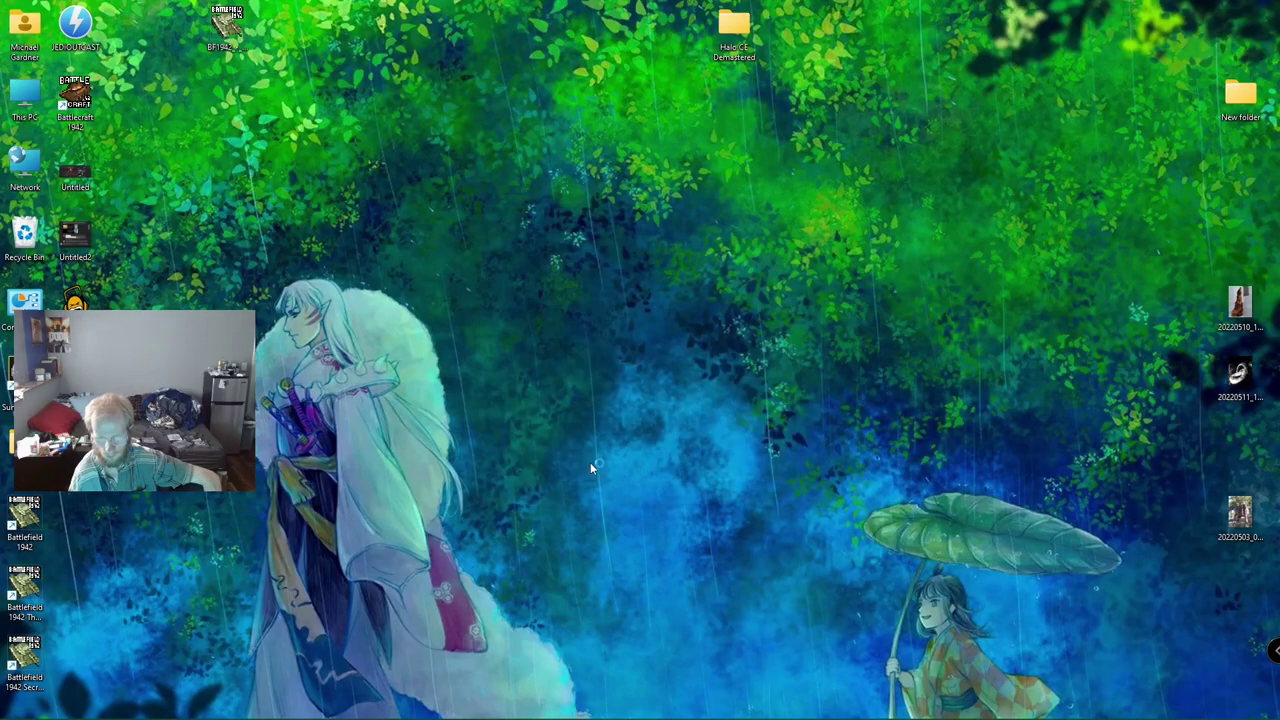
{"action": "left_click", "coordinate": [664, 402]}
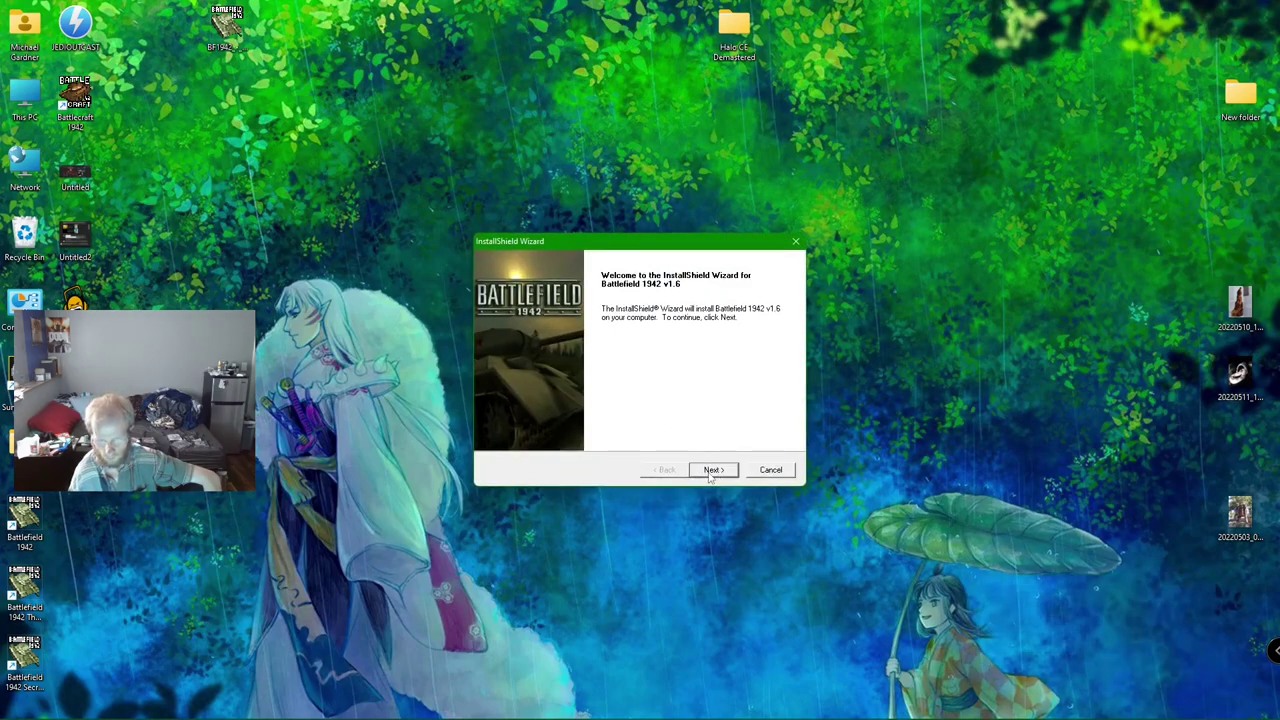
Accept the PunkBuster license agreement in the Battlefield 1942 v1.6 setup and install the patch
{"action": "left_click", "coordinate": [710, 475]}
{"action": "left_click", "coordinate": [710, 475]}
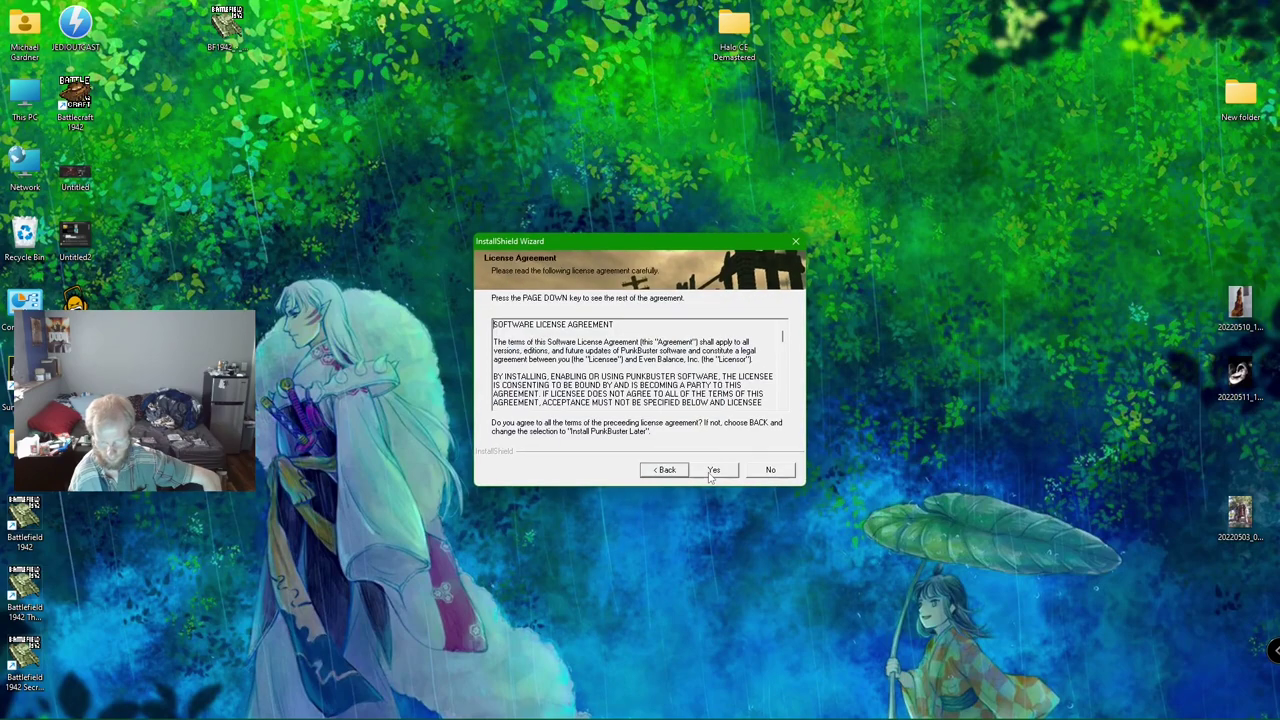
{"action": "left_click", "coordinate": [712, 470]}
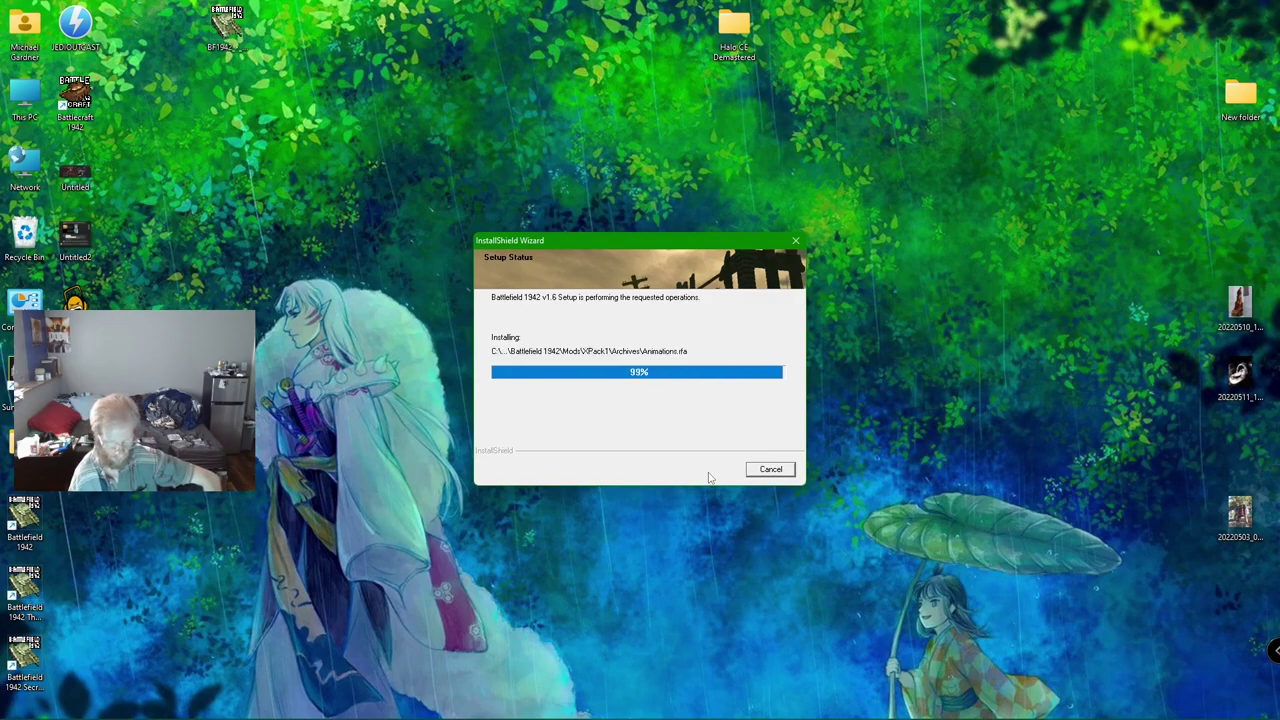
{"action": "left_click", "coordinate": [708, 474]}
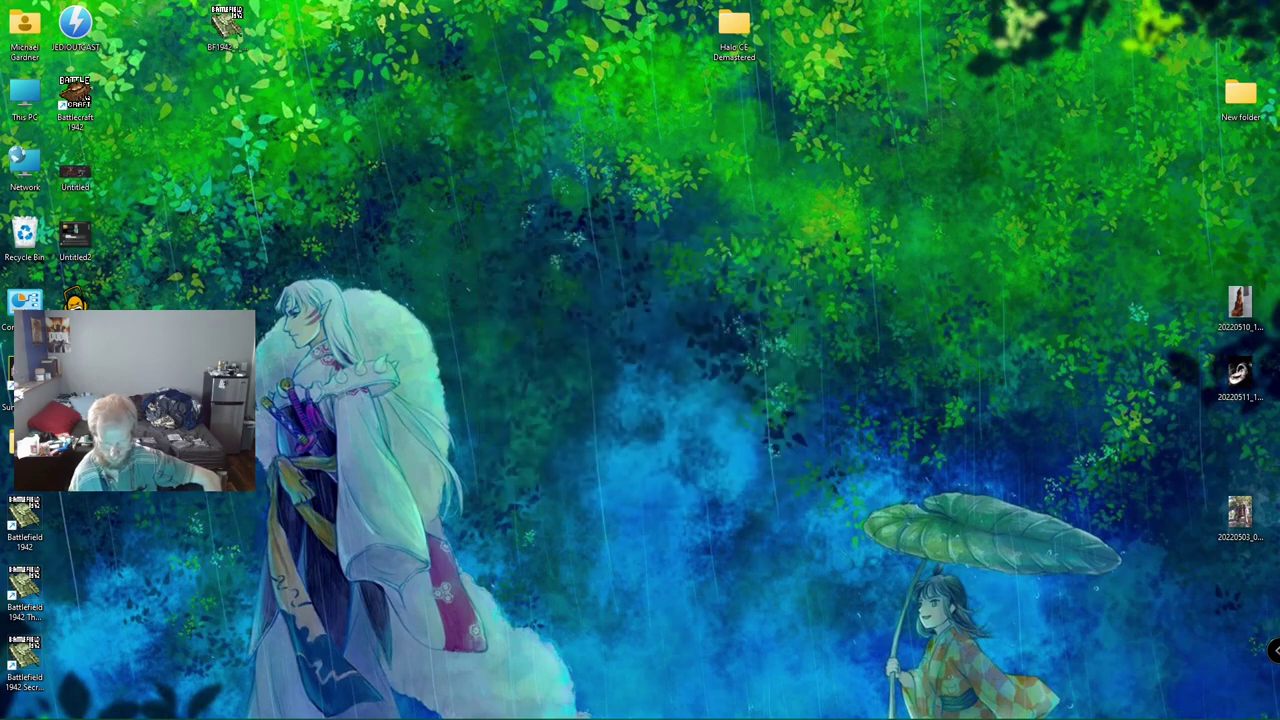
{"action": "mouse_move", "coordinate": [432, 706]}
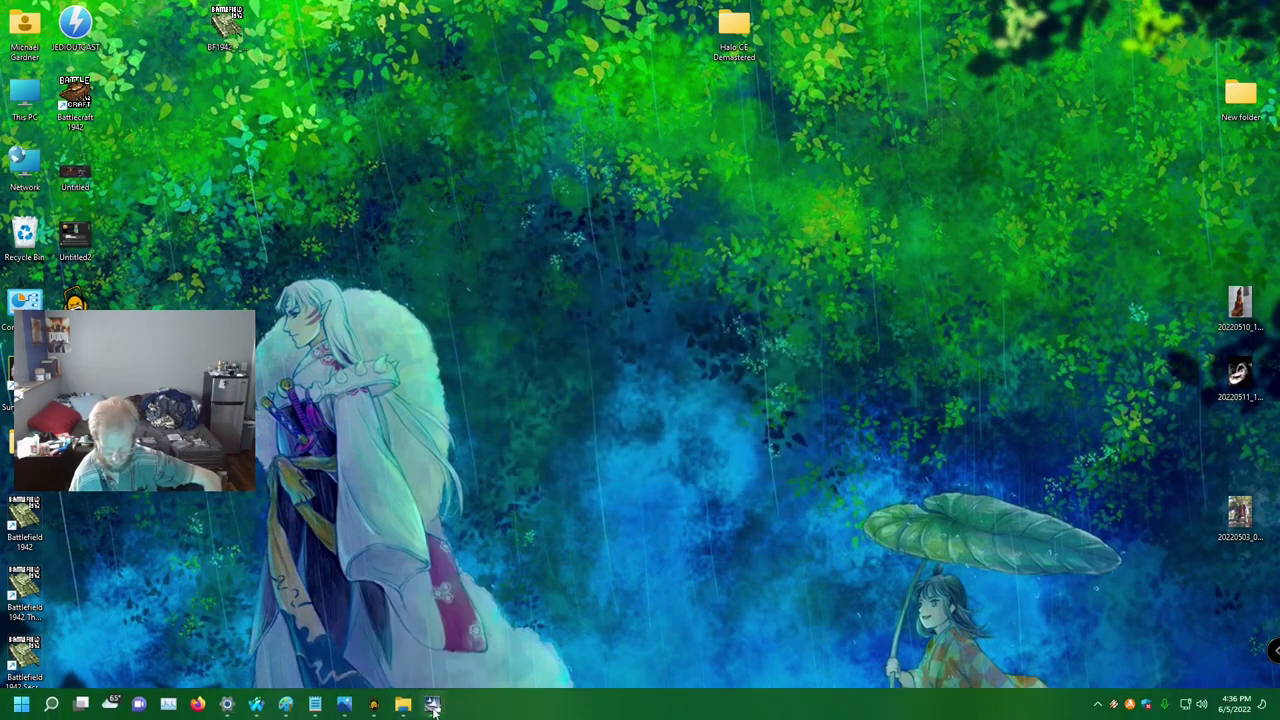
Open the Updates\1942\Incremental folder and confirm to the compatibility assistant that the v1.6.19 patch installed correctly
{"action": "left_click", "coordinate": [402, 705]}
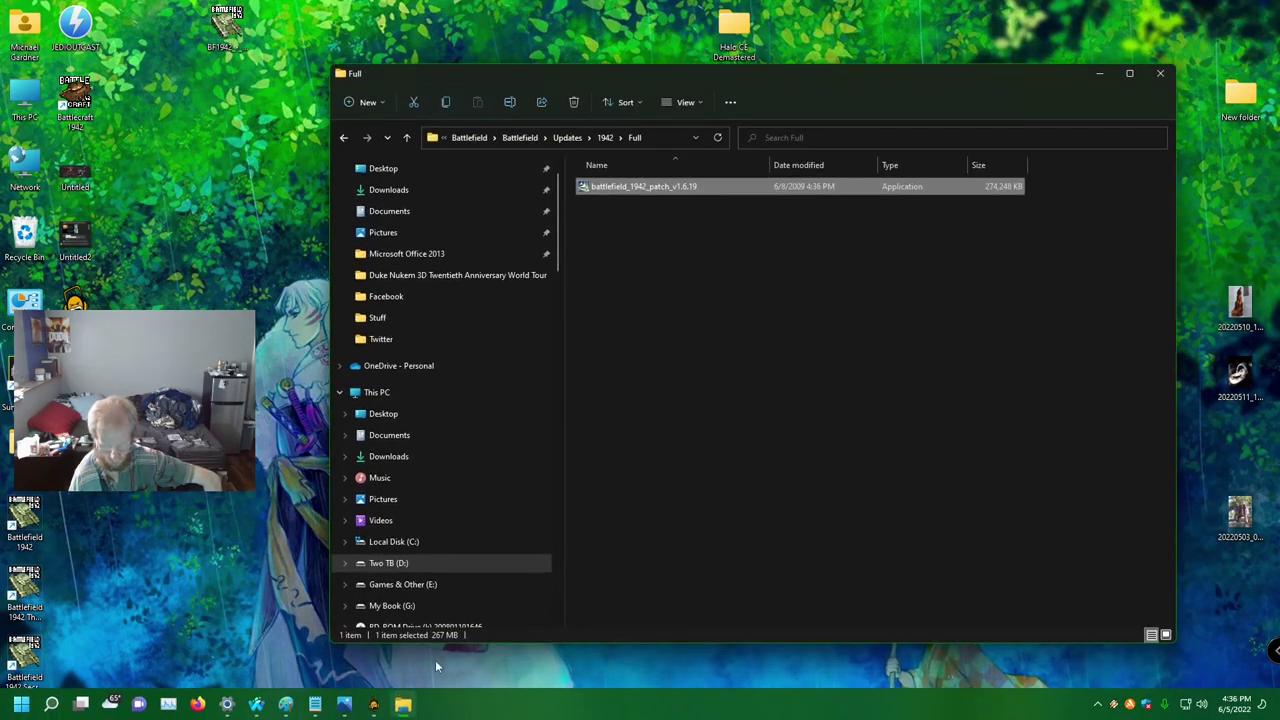
{"action": "left_click", "coordinate": [342, 140]}
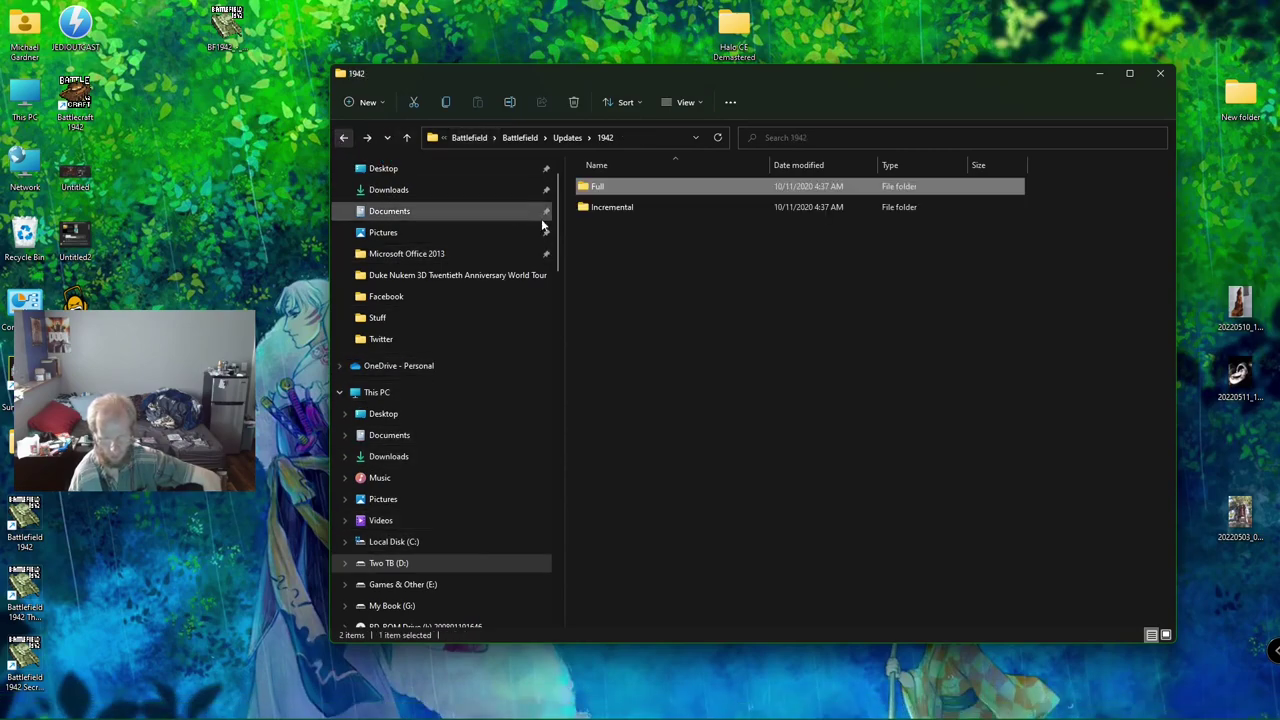
{"action": "double_click", "coordinate": [613, 212]}
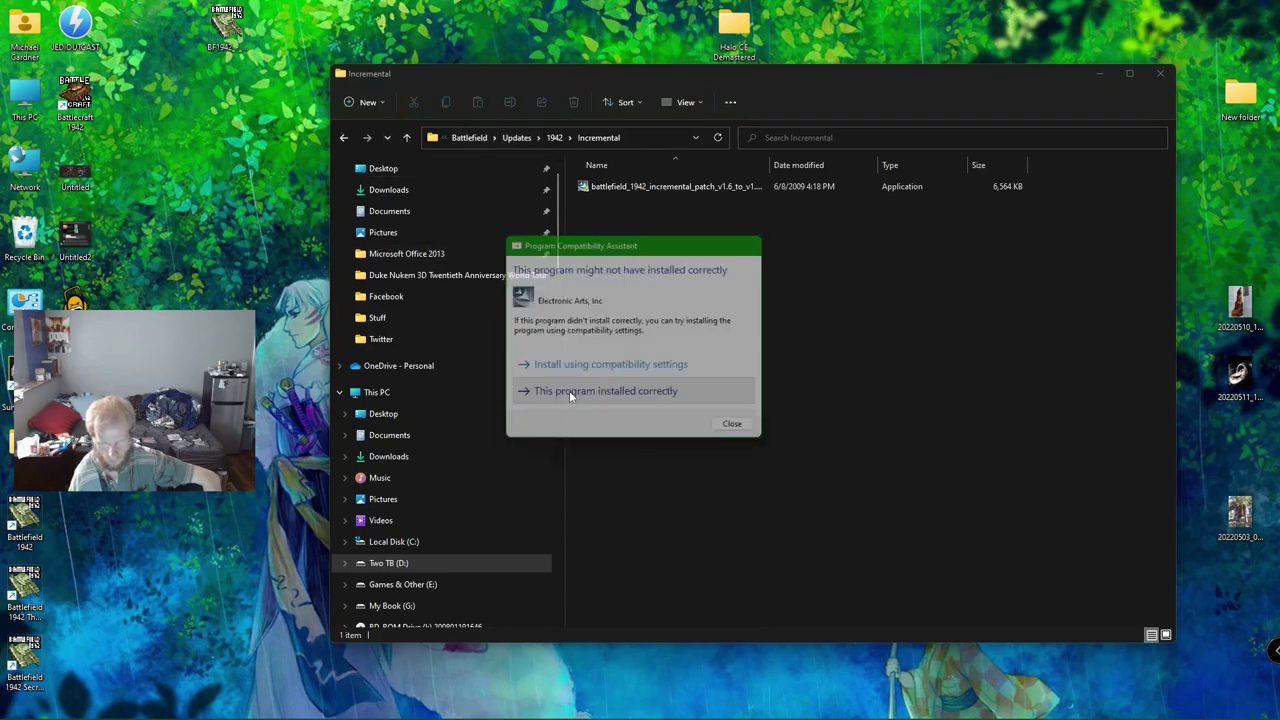
{"action": "left_click", "coordinate": [574, 392]}
Check the contents of the Full patch folder and return to the Incremental folder
{"action": "left_click", "coordinate": [340, 140]}
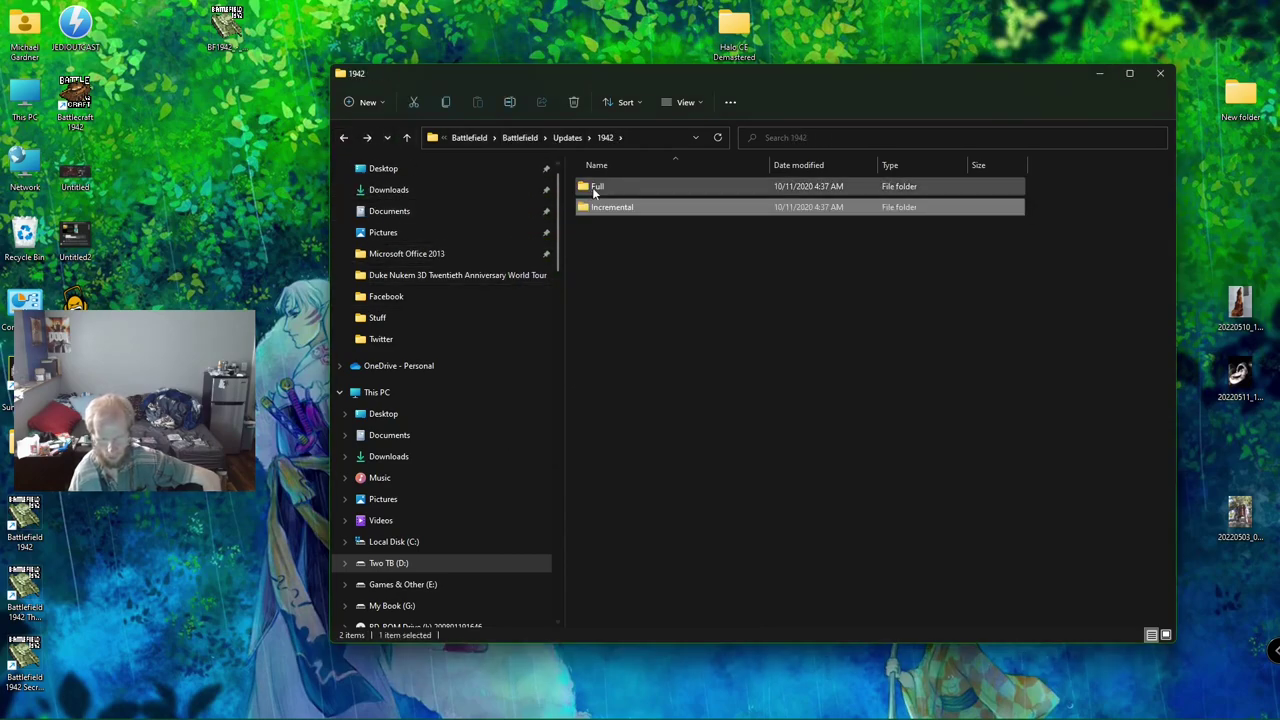
{"action": "double_click", "coordinate": [593, 188]}
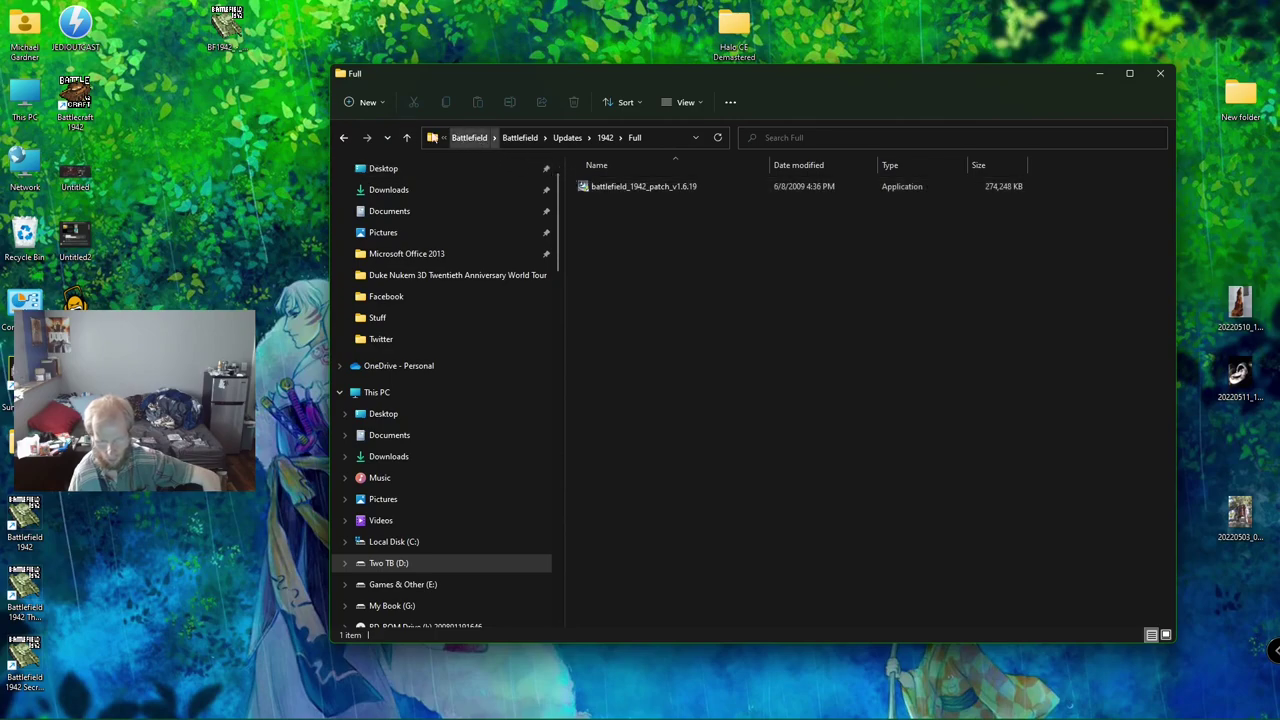
{"action": "left_click", "coordinate": [343, 137]}
{"action": "double_click", "coordinate": [600, 207]}
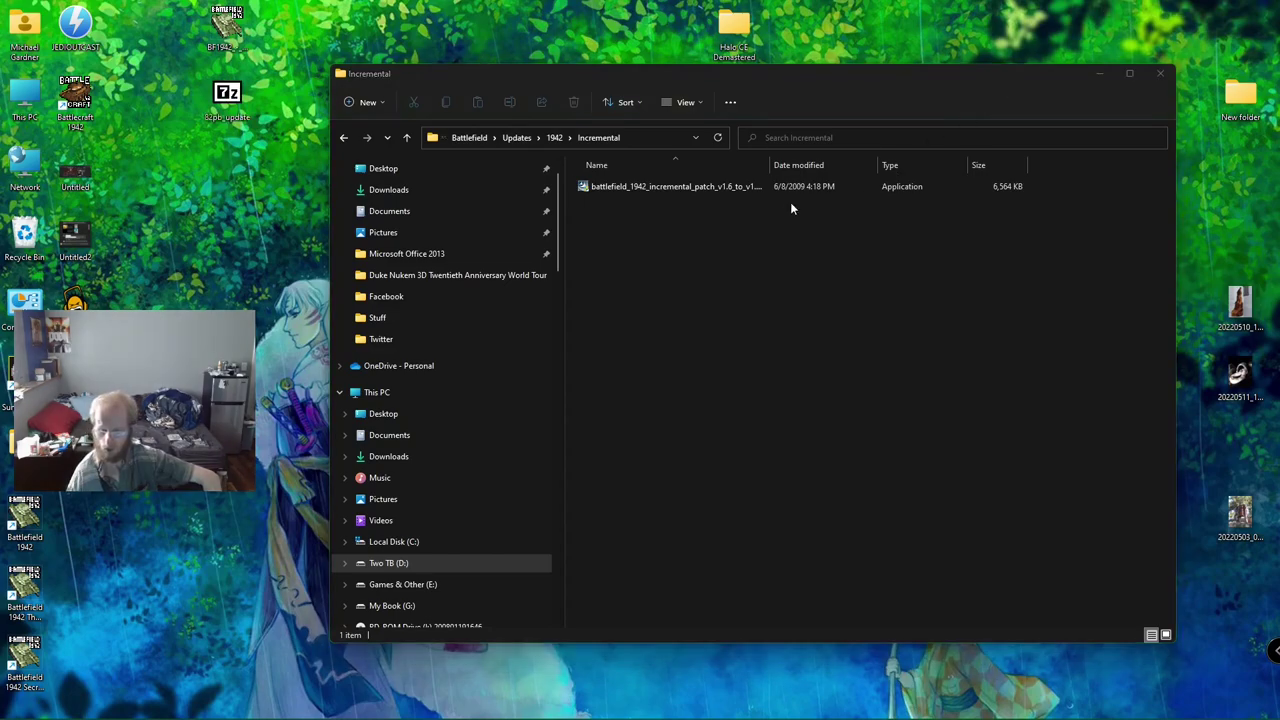
Launch the battlefield_1942_incremental_patch installer, minimize the folder window and install Battlefield 1942 v1.61
{"action": "left_click", "coordinate": [738, 190]}
{"action": "double_click", "coordinate": [738, 191]}
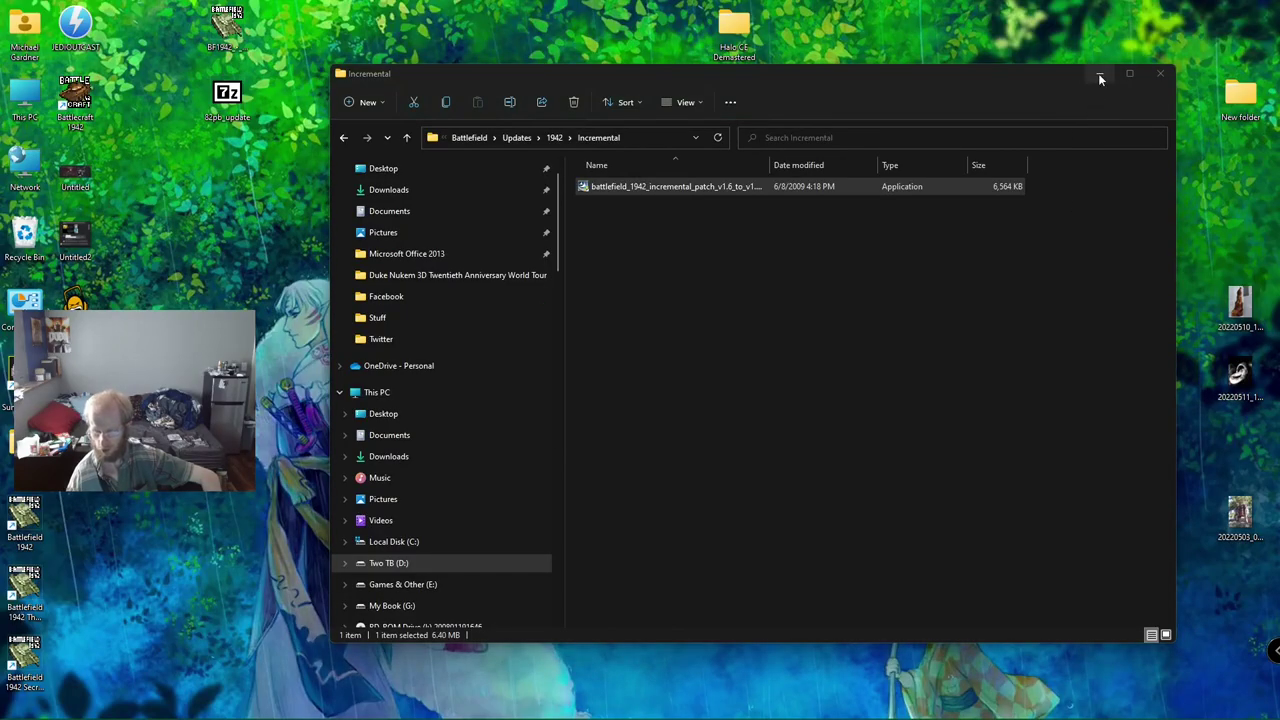
{"action": "left_click", "coordinate": [1098, 73]}
{"action": "left_click", "coordinate": [646, 400]}
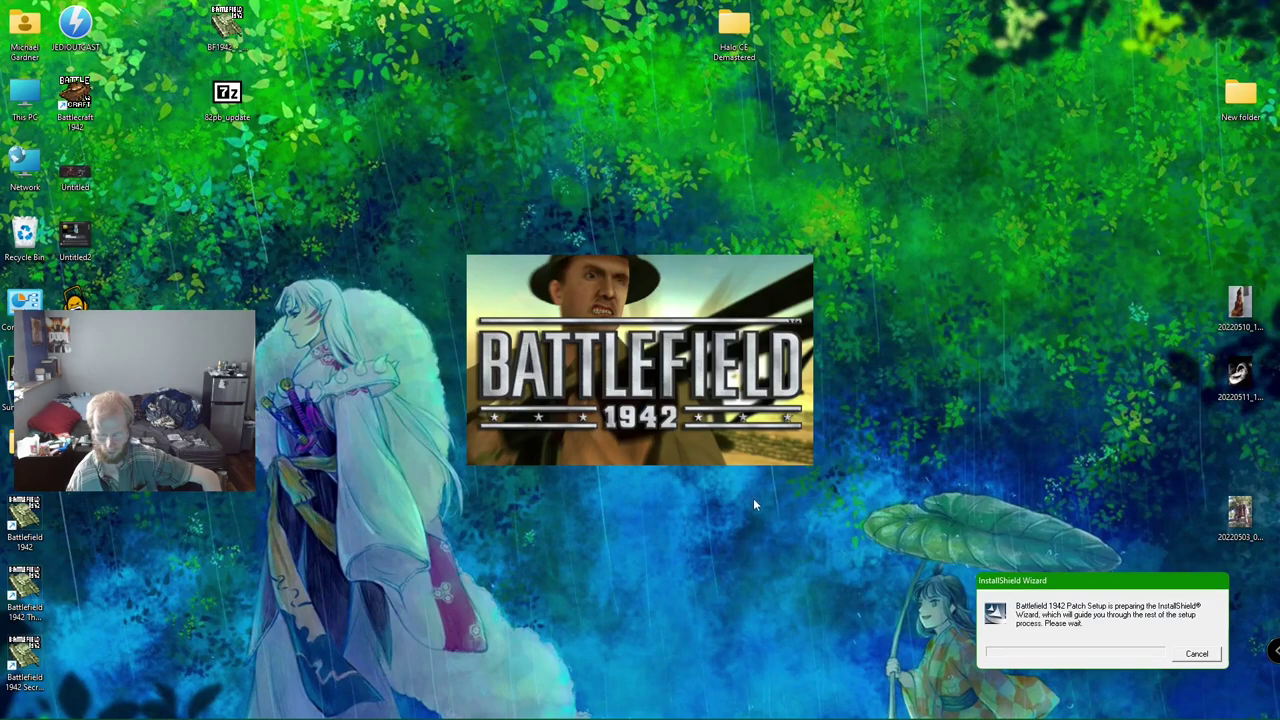
{"action": "left_click", "coordinate": [713, 470]}
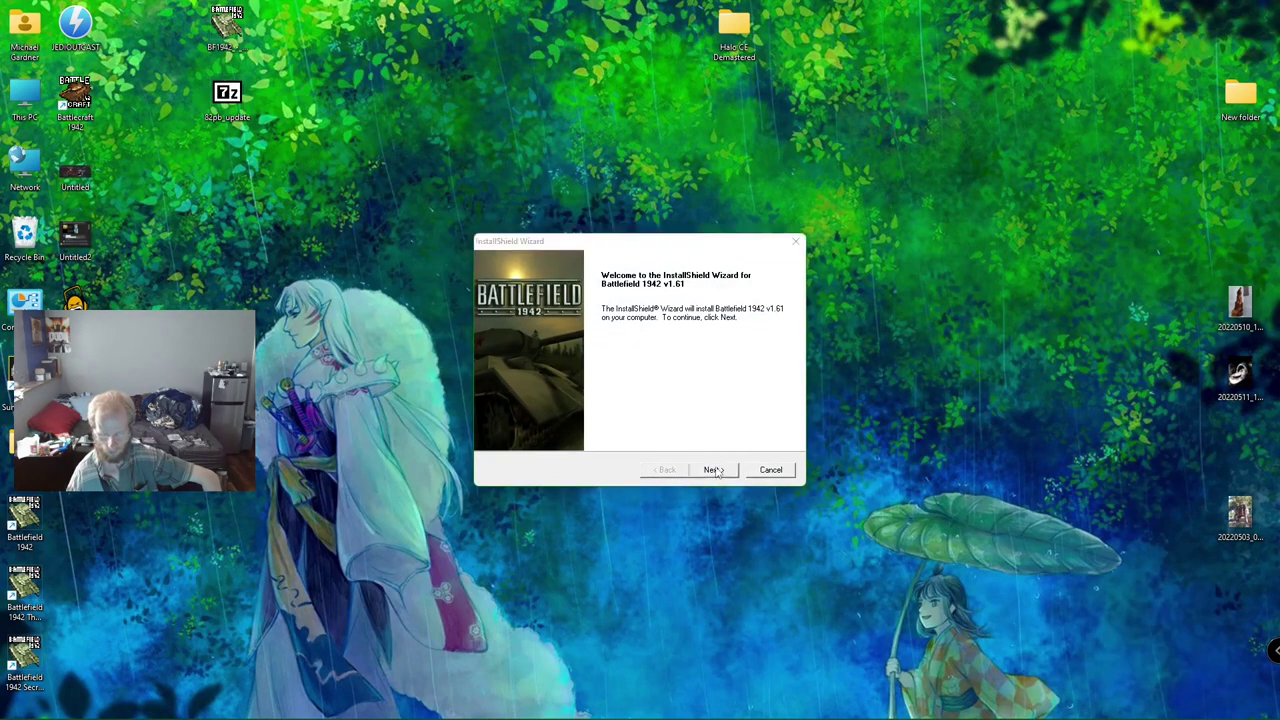
{"action": "left_click", "coordinate": [714, 470]}
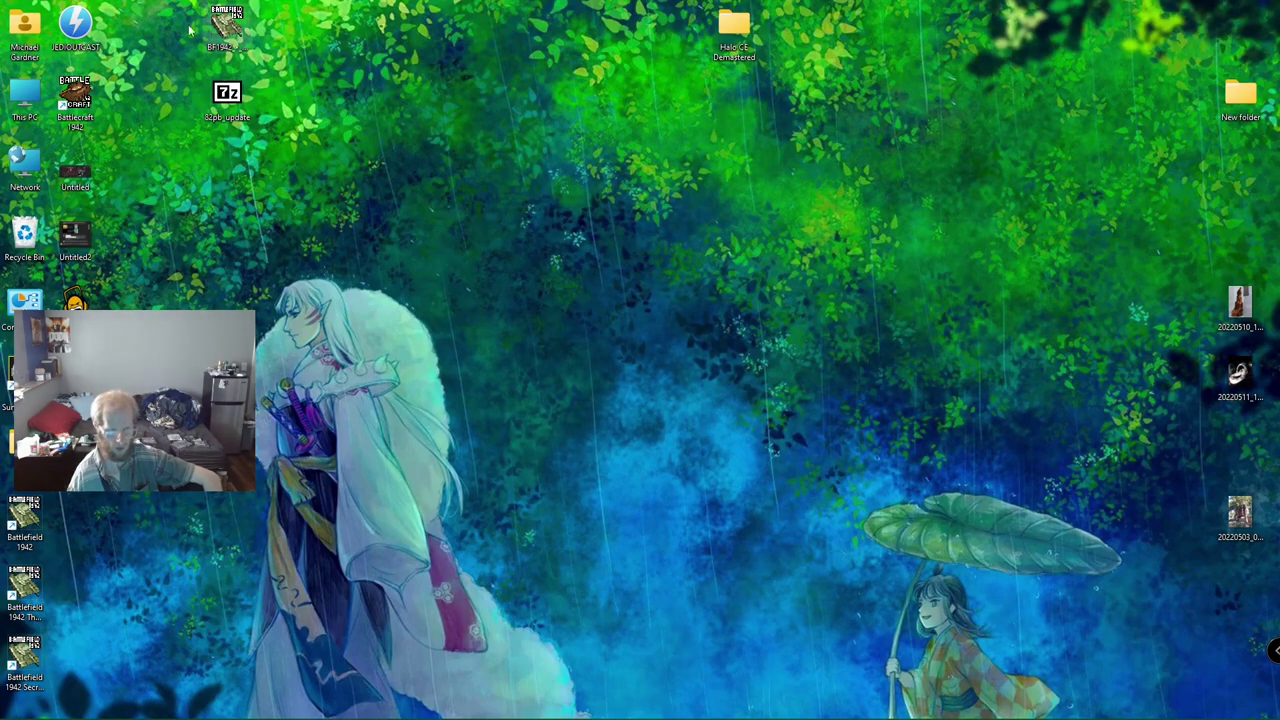
Confirm that the patch installed correctly and open the file location of the Battlefield 1942 desktop shortcut, cancelling its properties
{"action": "right_click", "coordinate": [22, 518]}
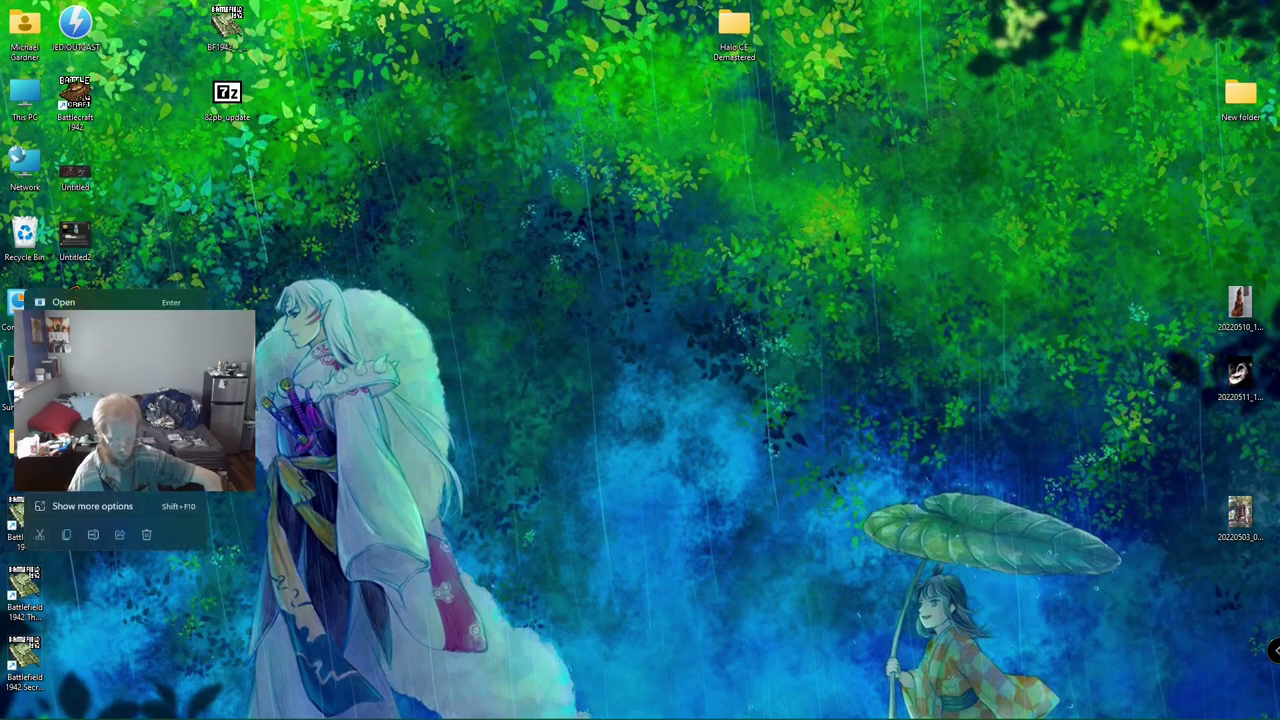
{"action": "left_click", "coordinate": [90, 480]}
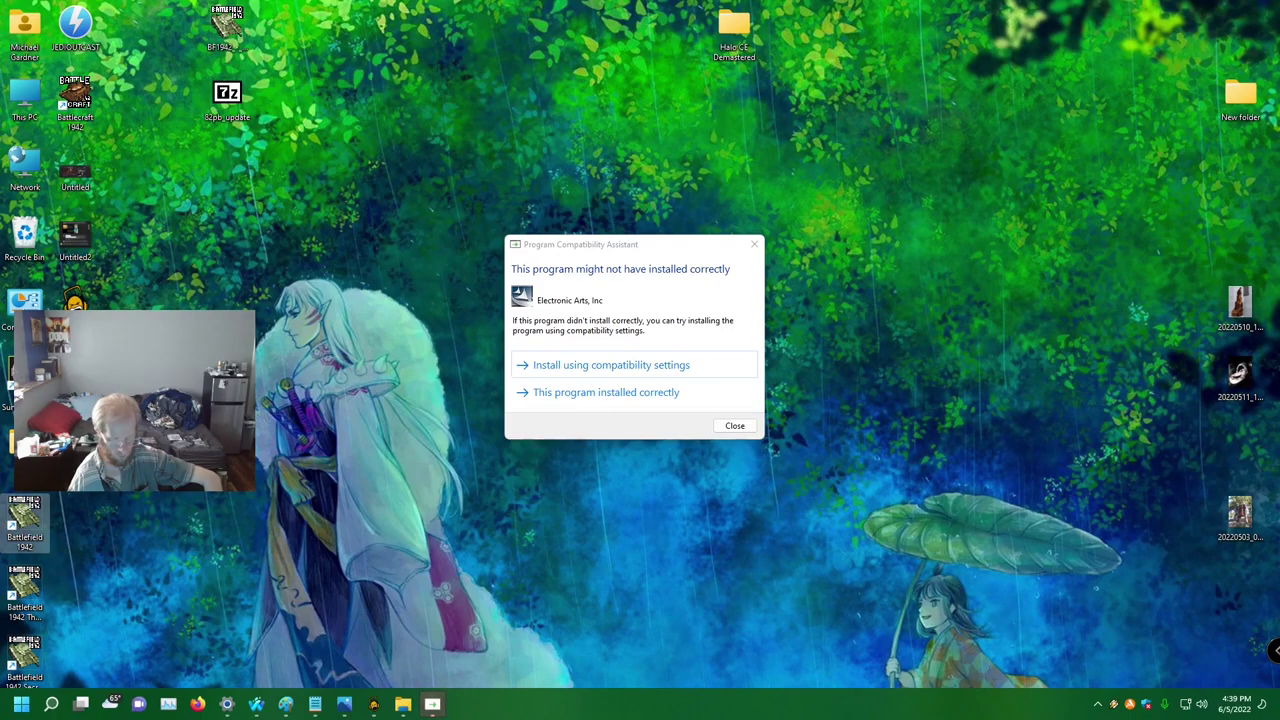
{"action": "left_click", "coordinate": [566, 395]}
{"action": "left_click", "coordinate": [116, 583]}
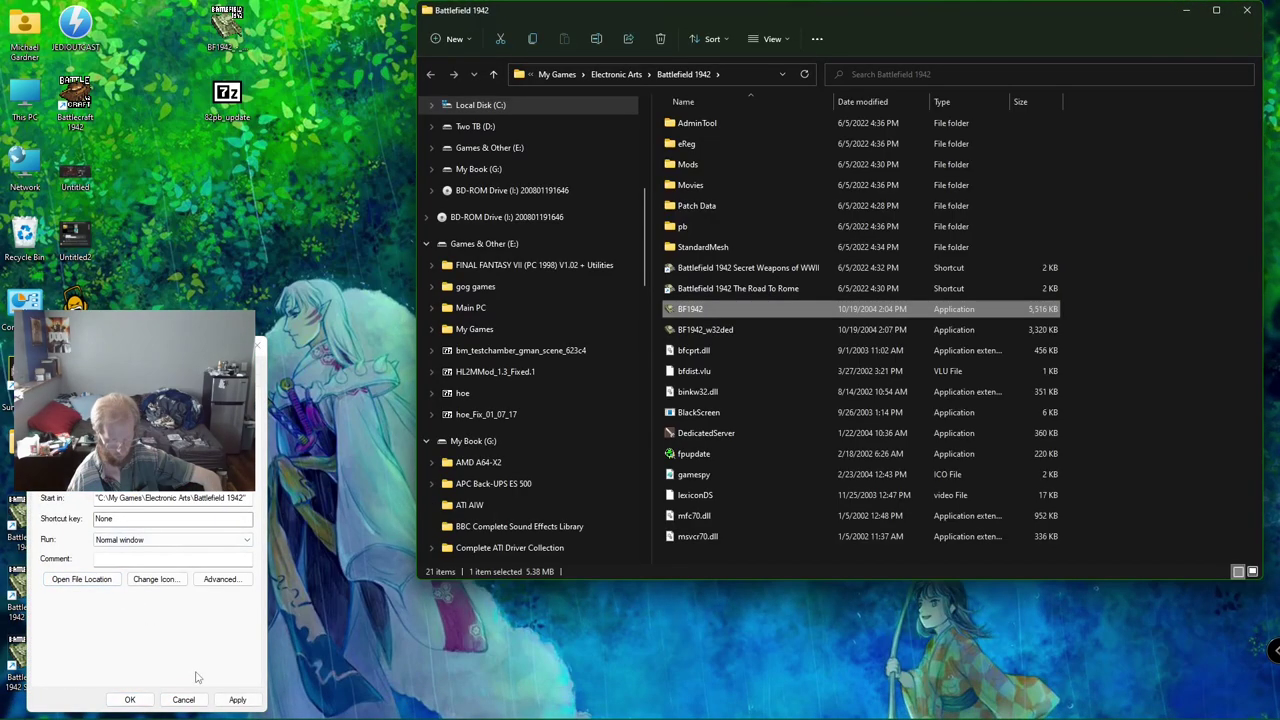
{"action": "left_click", "coordinate": [183, 699]}
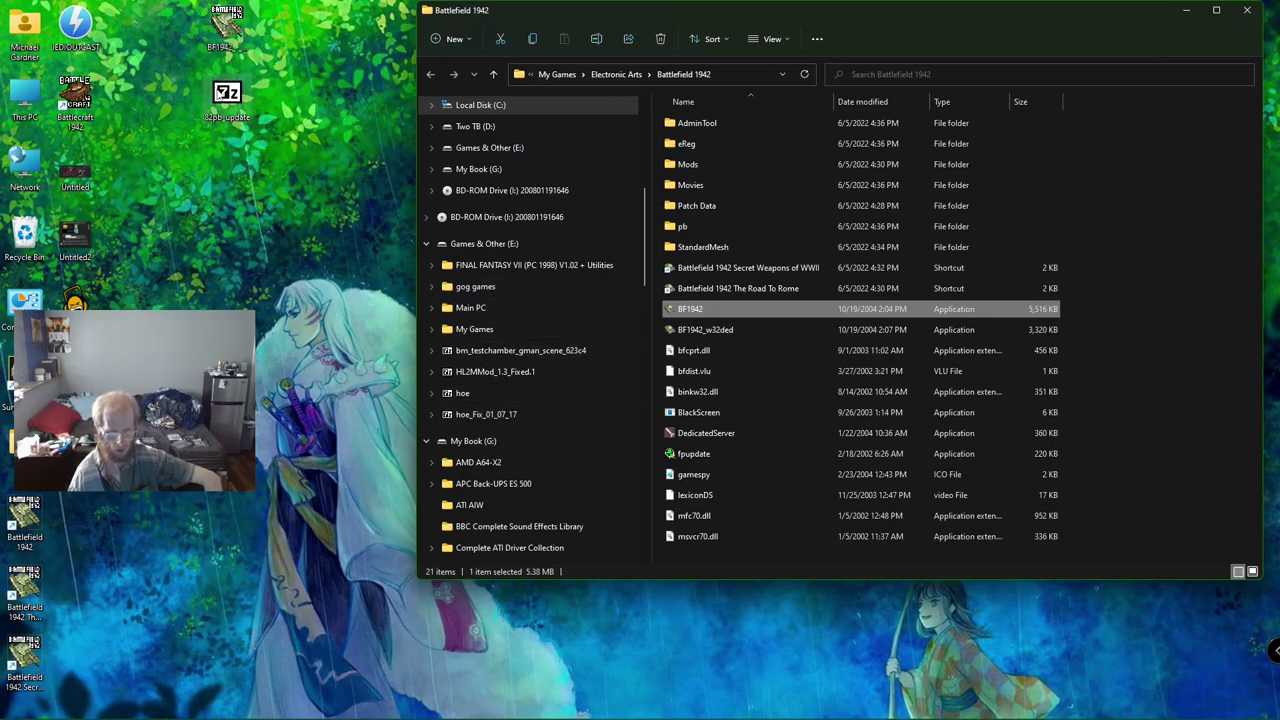
Open the 82pb_update archive from the desktop and read its Readme.txt
{"action": "double_click", "coordinate": [227, 100]}
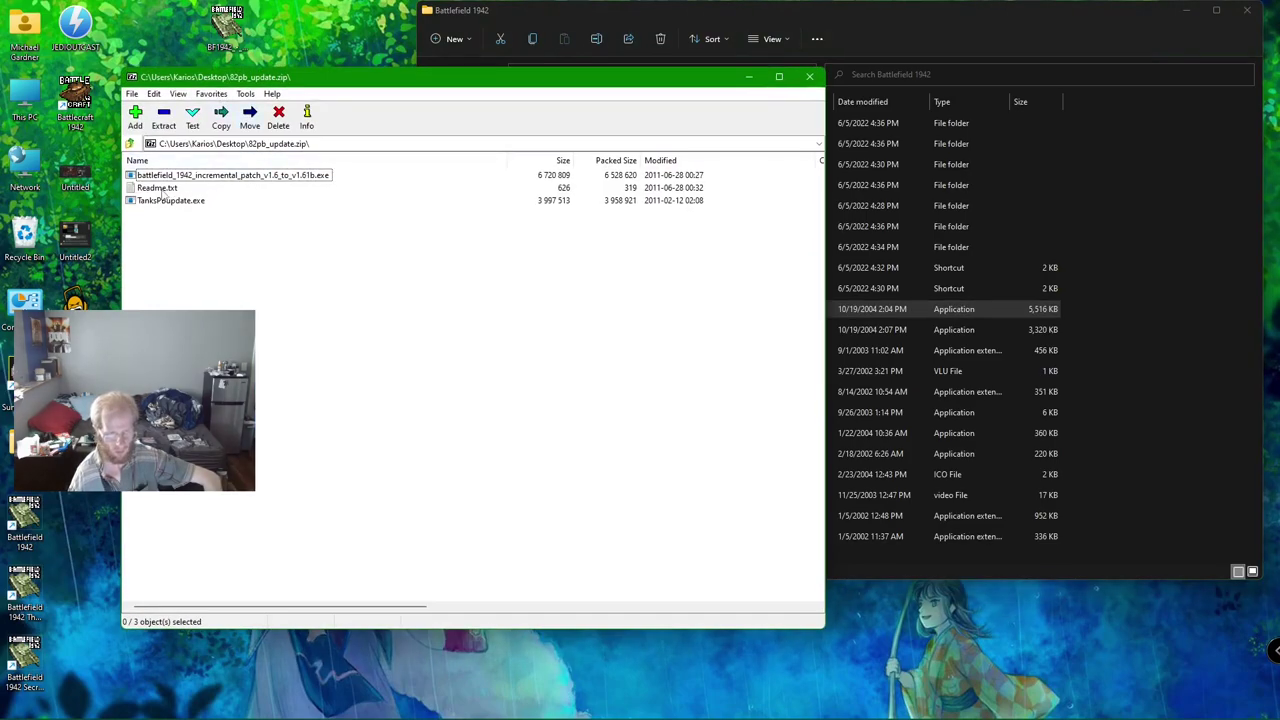
{"action": "left_click", "coordinate": [157, 188]}
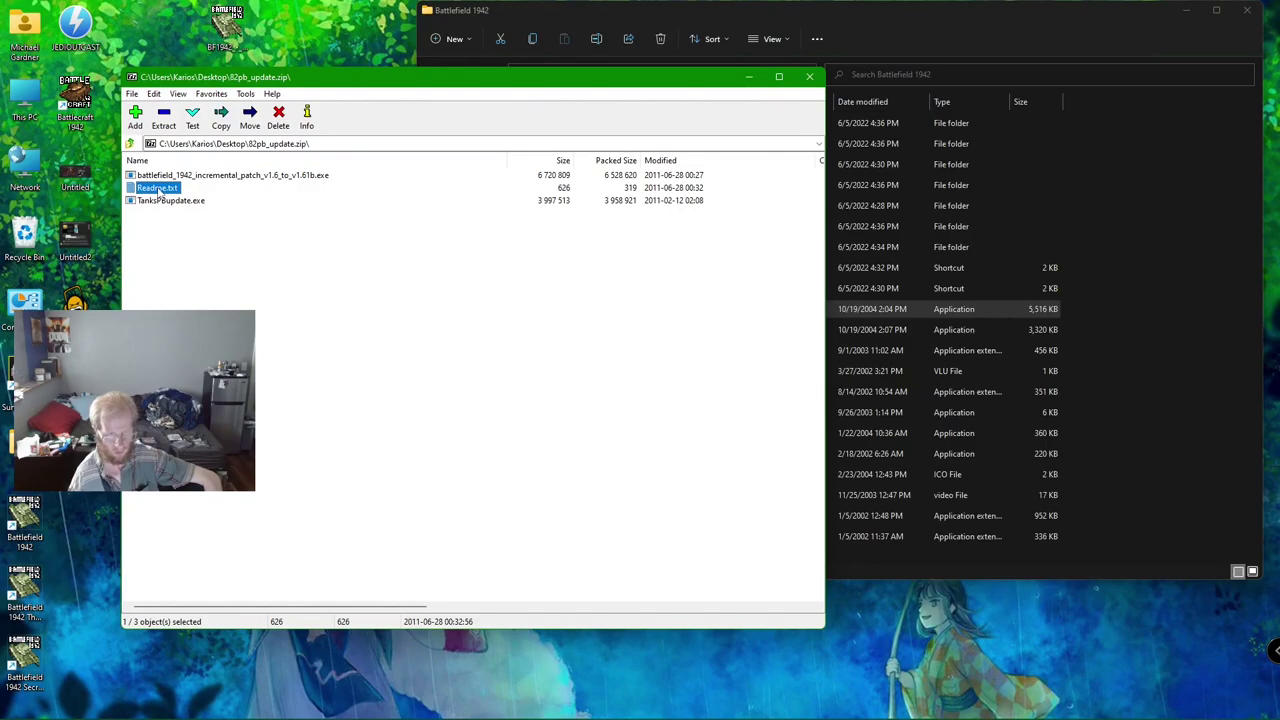
{"action": "left_click", "coordinate": [680, 503]}
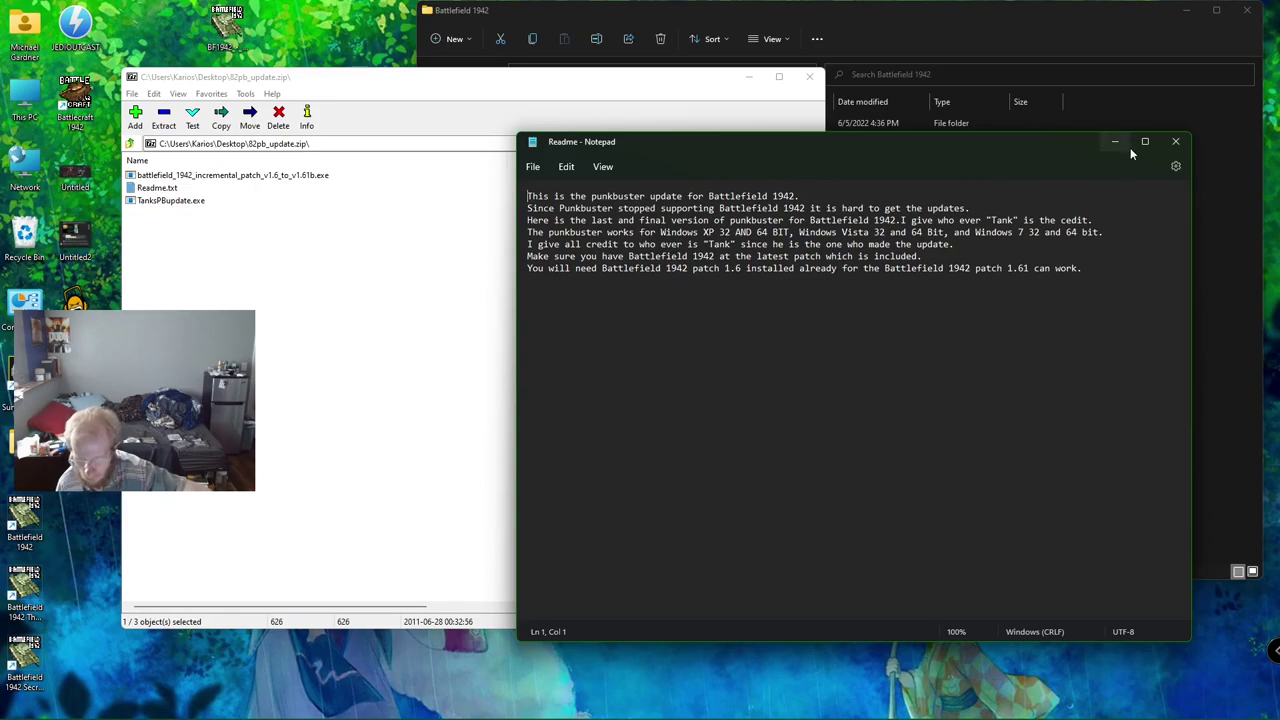
{"action": "left_click", "coordinate": [1175, 143]}
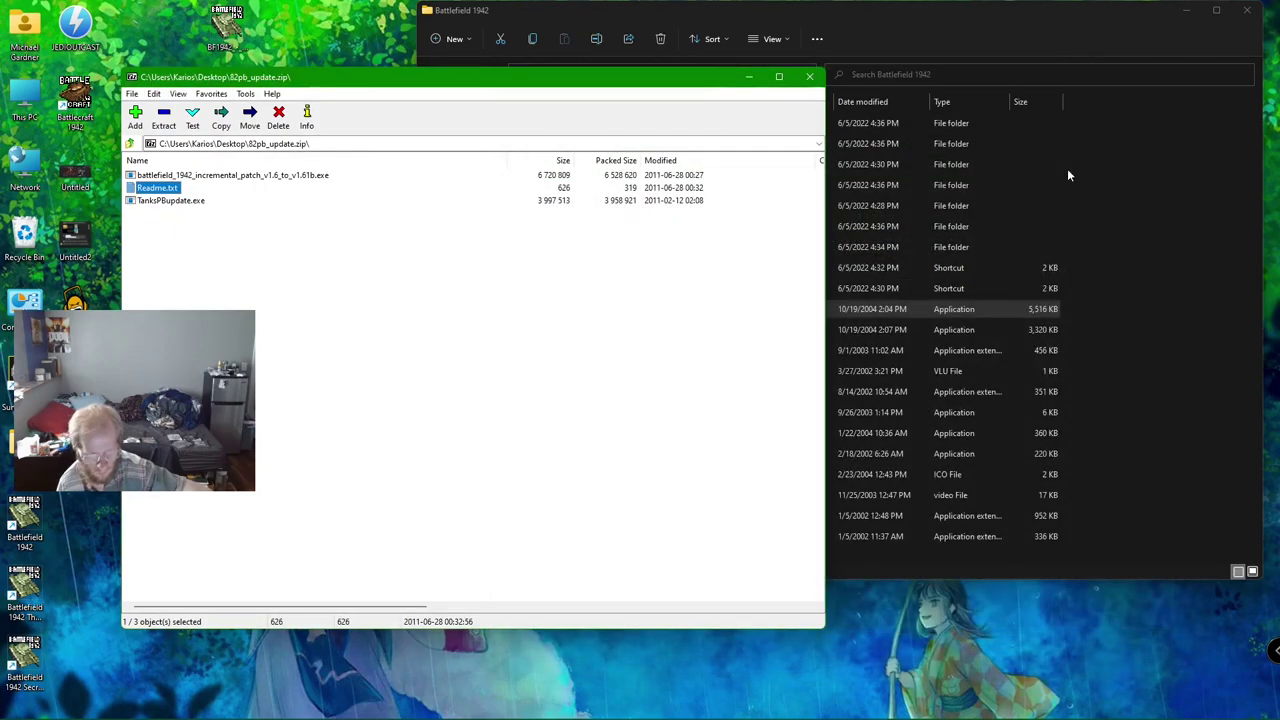
Copy TanksPBupdate.exe from the archive into the Battlefield 1942 game folder and launch it
{"action": "left_click", "coordinate": [190, 202]}
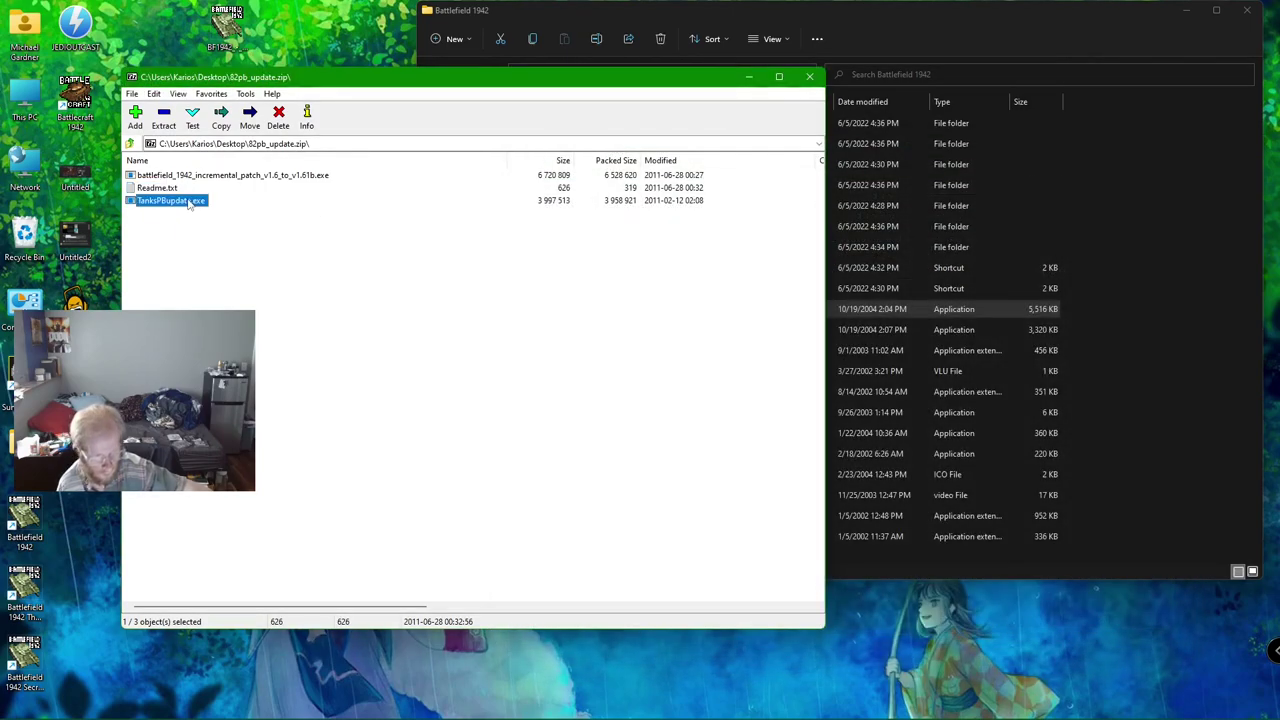
{"action": "left_click", "coordinate": [1142, 305]}
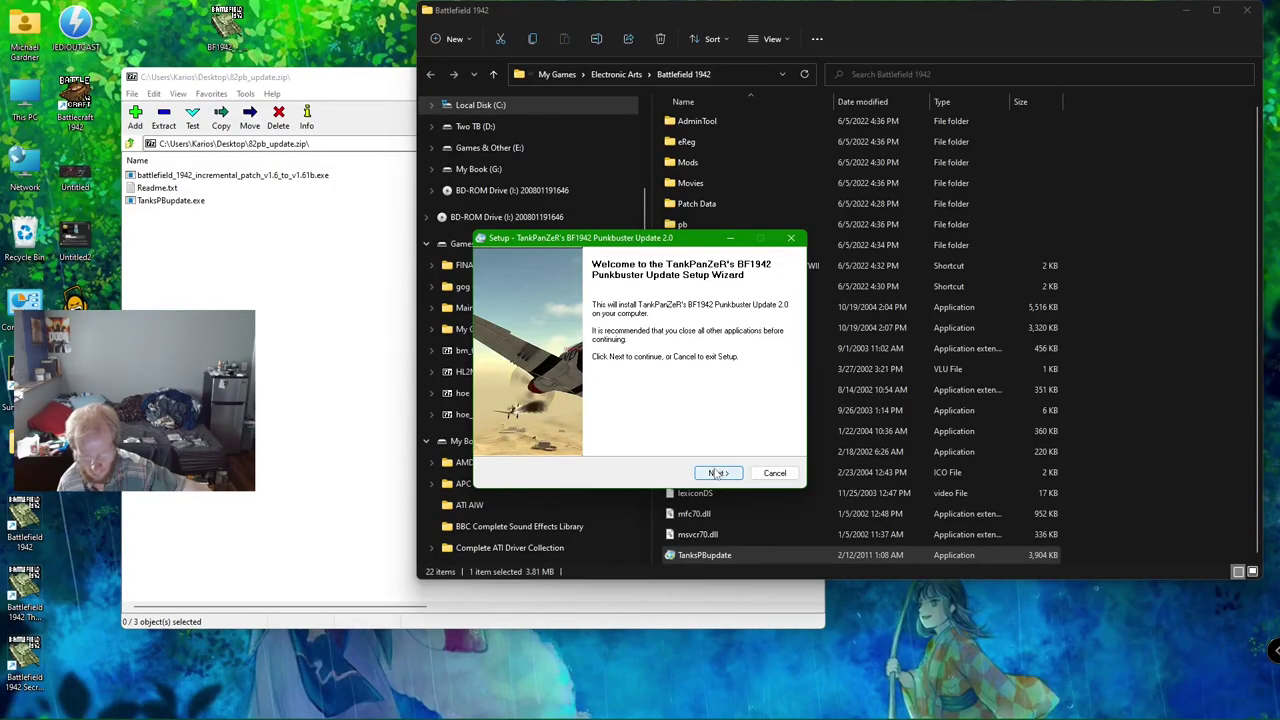
Set the destination folder of TankPanZeR's BF1942 Punkbuster Update 2.0 to C:\My Games\Electronic Arts\Battlefield 1942\pb
{"action": "left_click", "coordinate": [718, 473]}
{"action": "left_click", "coordinate": [716, 474]}
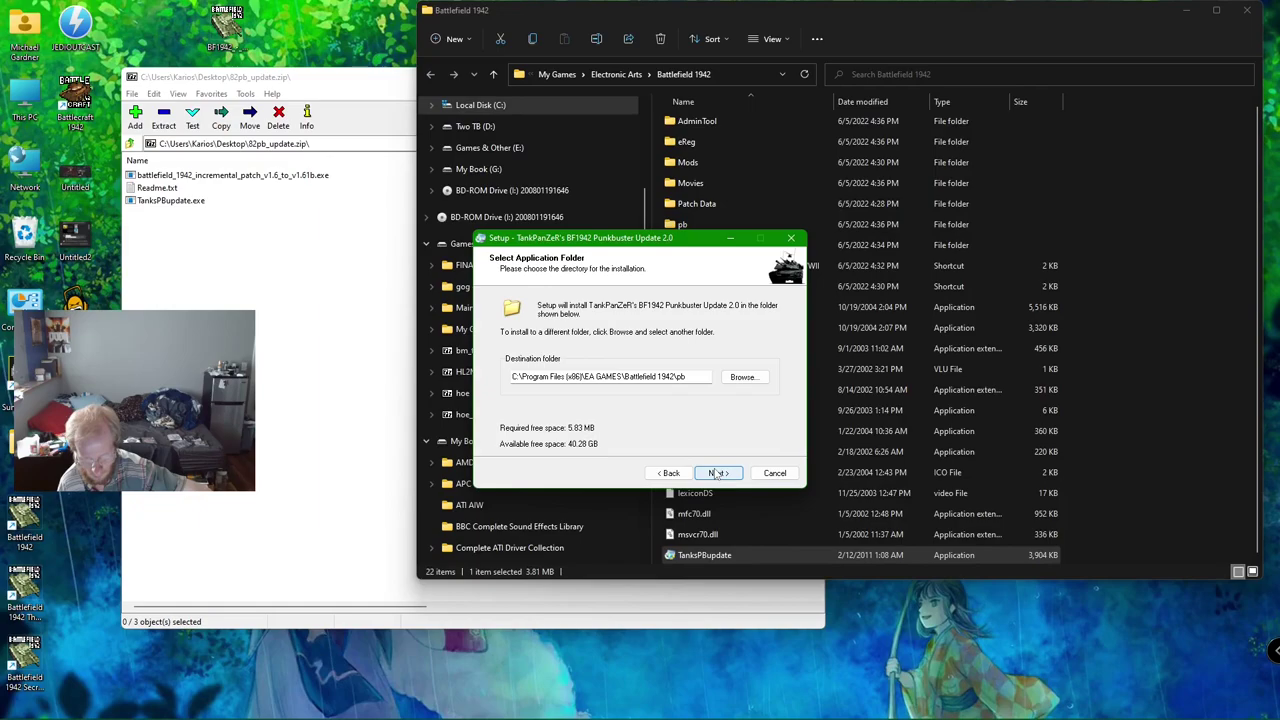
{"action": "left_click", "coordinate": [748, 380]}
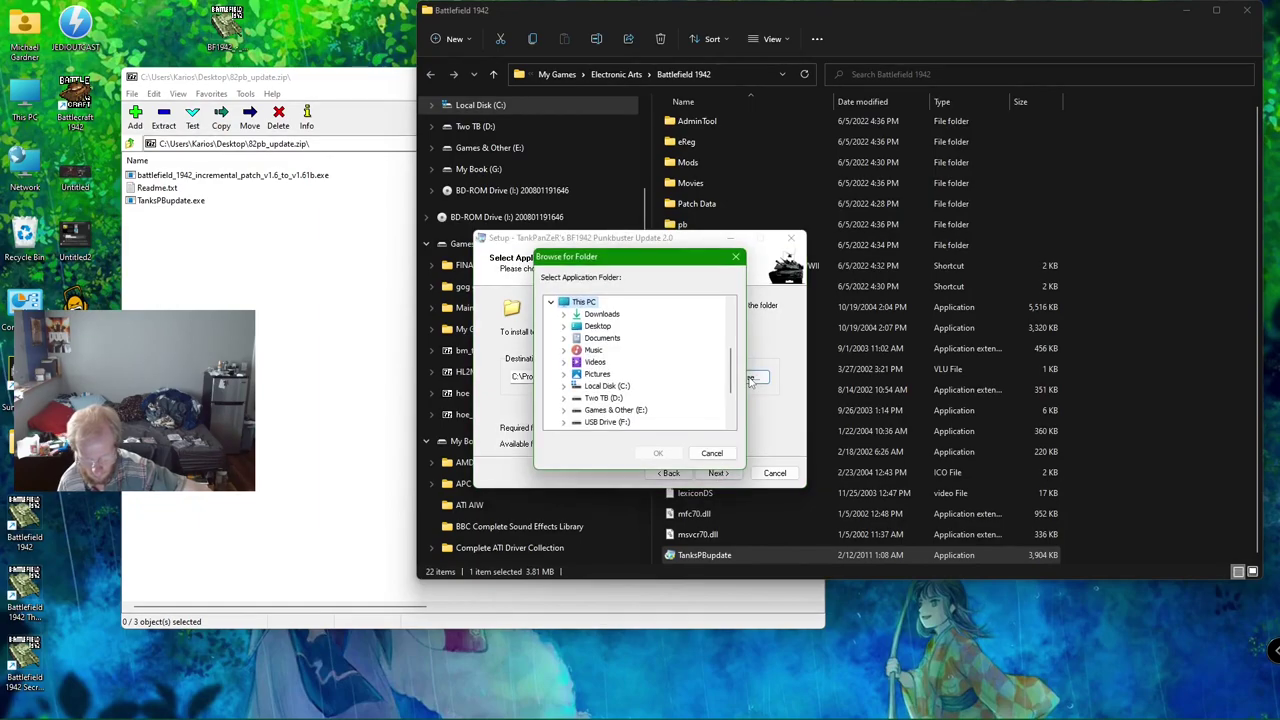
{"action": "double_click", "coordinate": [628, 386]}
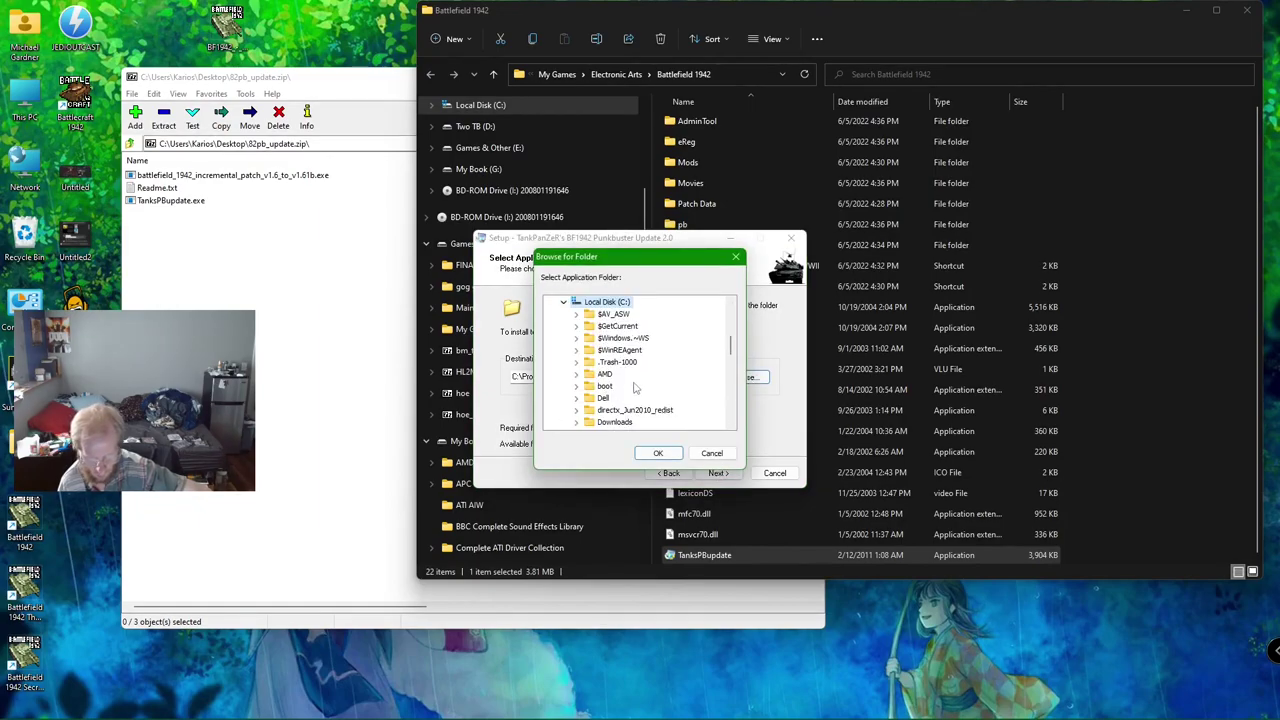
{"action": "scroll", "coordinate": [635, 385], "scroll_direction": "down", "scroll_amount": 5}
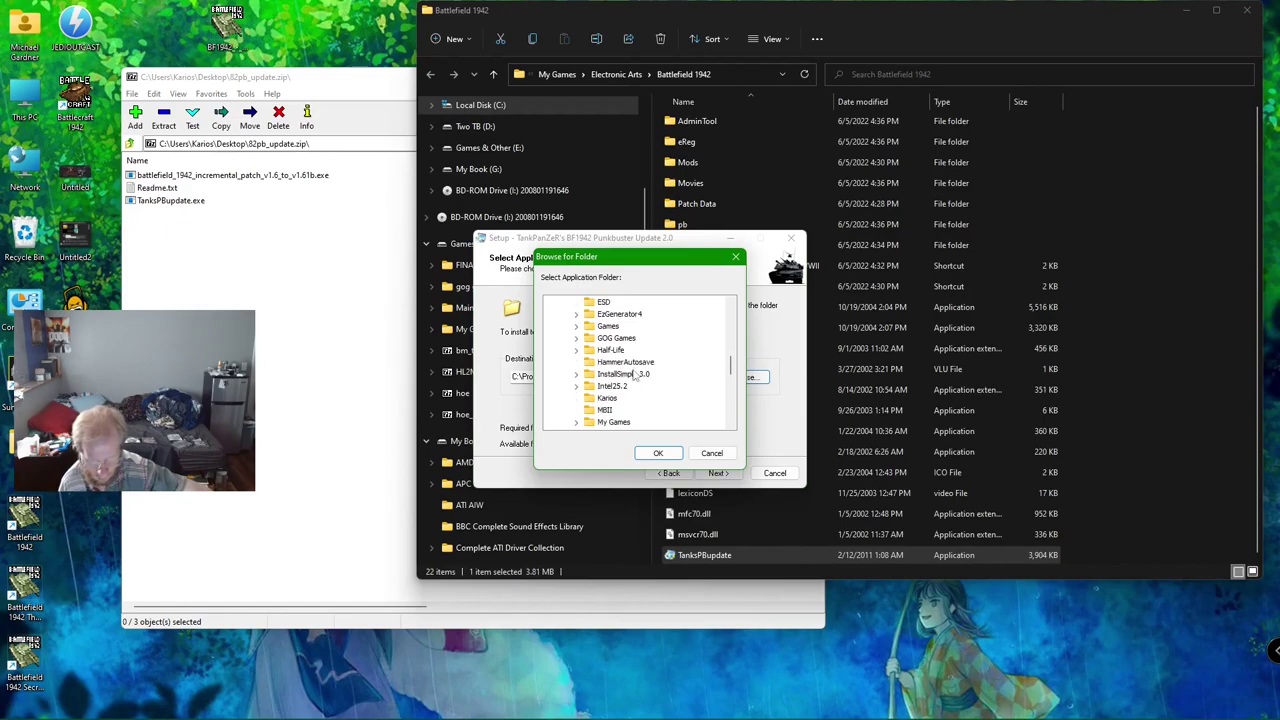
{"action": "scroll", "coordinate": [634, 375], "scroll_direction": "down", "scroll_amount": 1}
{"action": "double_click", "coordinate": [629, 388]}
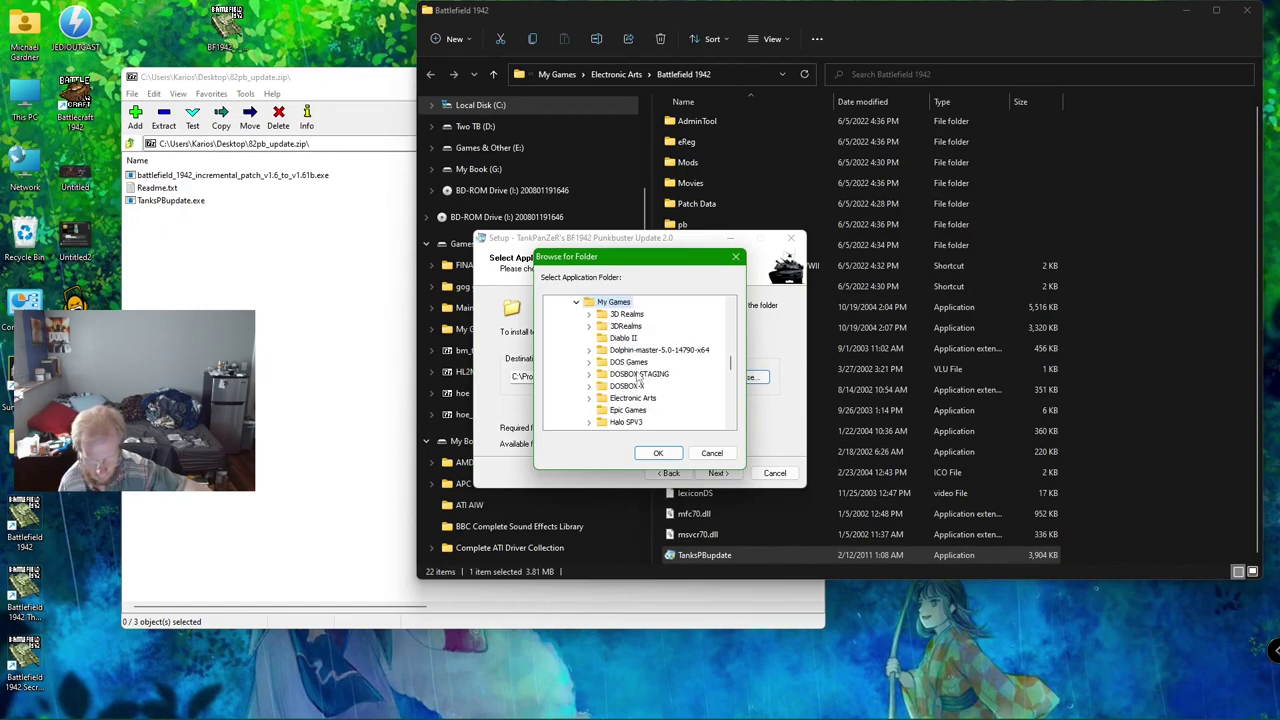
{"action": "scroll", "coordinate": [640, 383], "scroll_direction": "down", "scroll_amount": 1}
{"action": "double_click", "coordinate": [638, 364]}
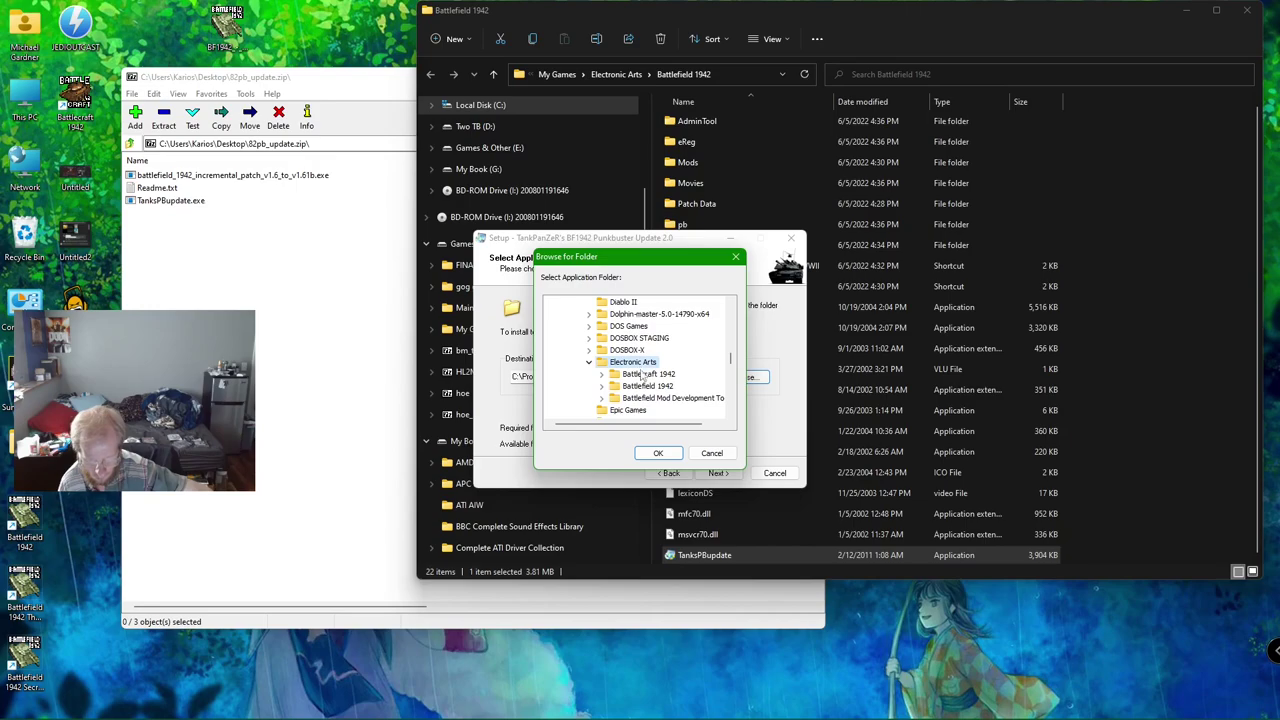
{"action": "double_click", "coordinate": [648, 386]}
{"action": "double_click", "coordinate": [632, 400]}
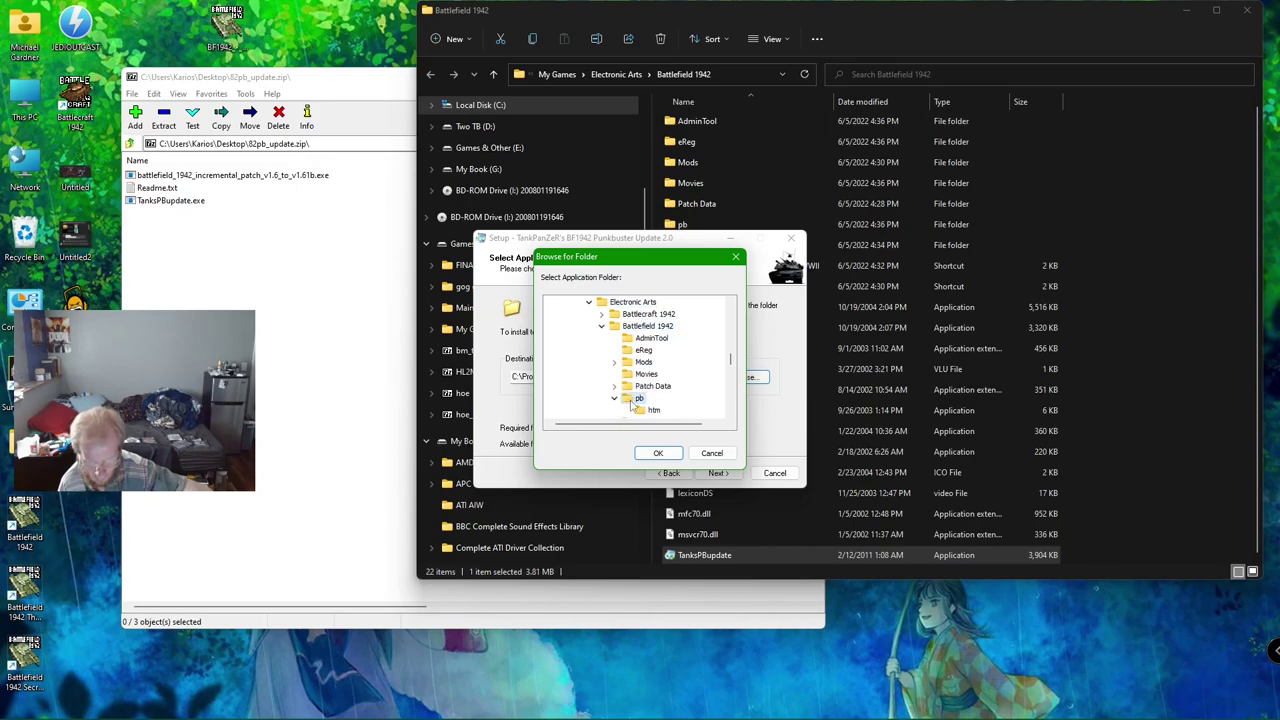
{"action": "left_click", "coordinate": [656, 454]}
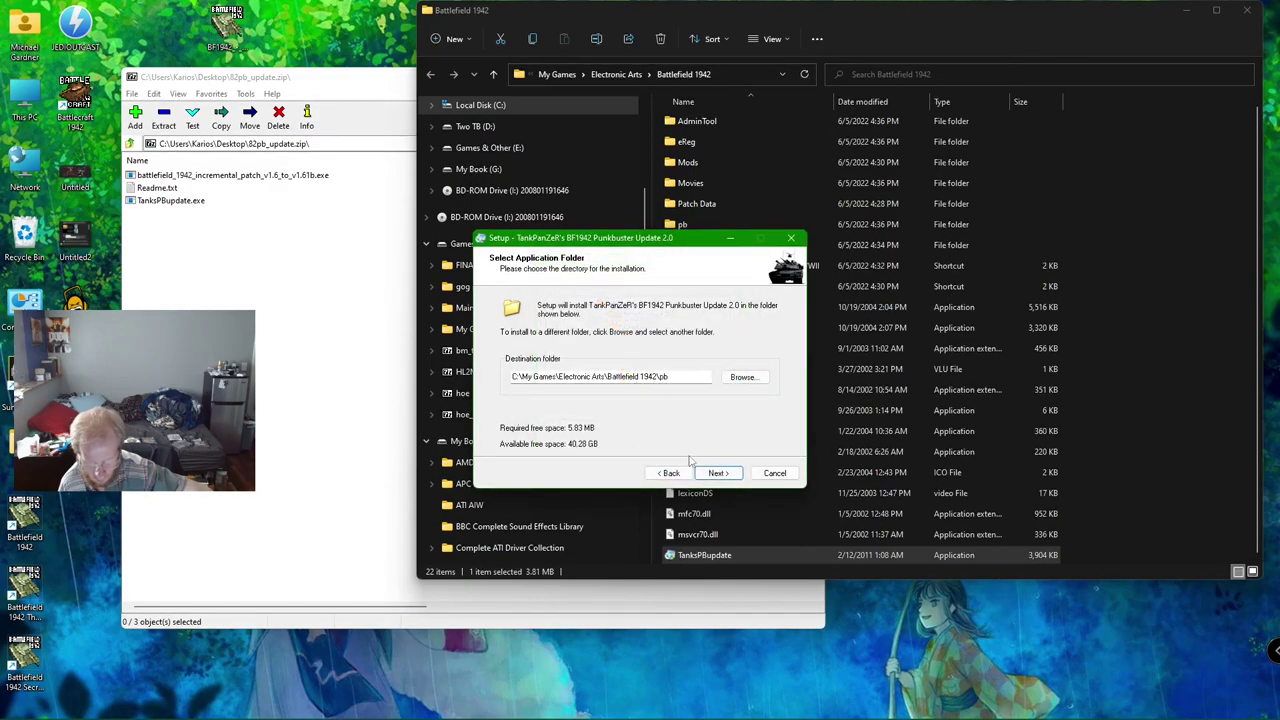
Install the Punkbuster update with the default program group and finish its setup with the launch option enabled
{"action": "left_click", "coordinate": [720, 474]}
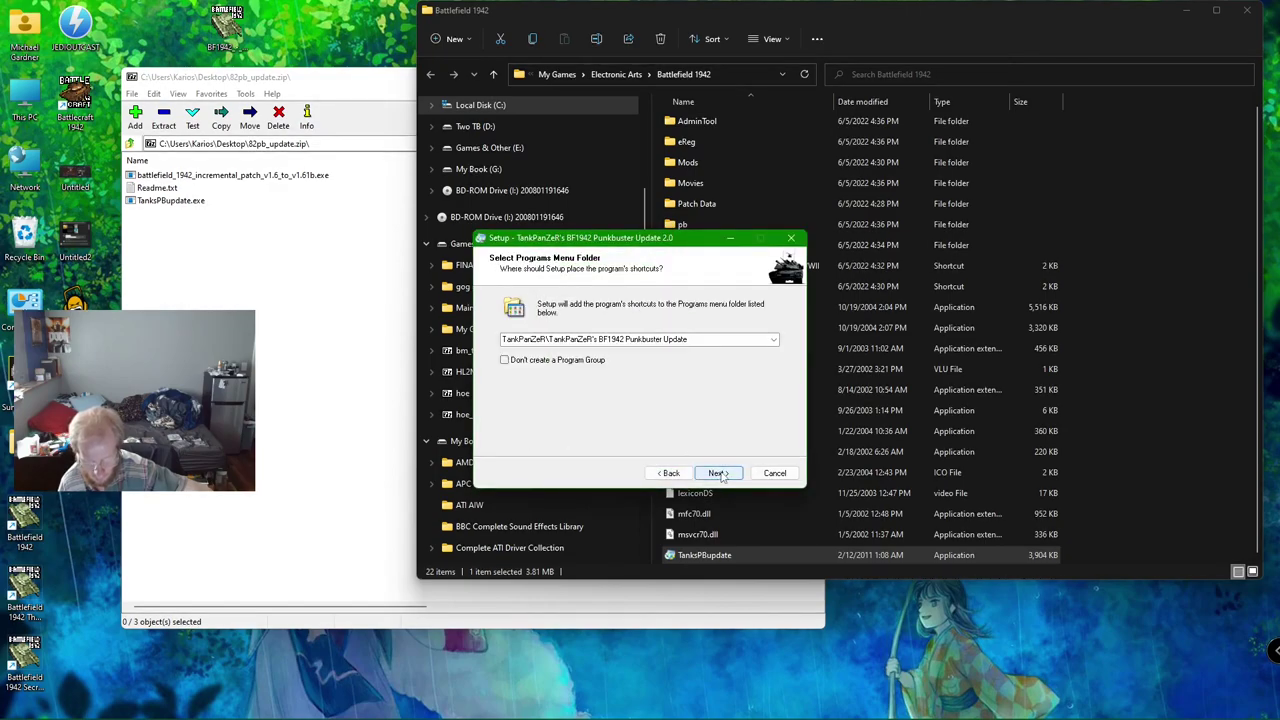
{"action": "left_click", "coordinate": [720, 474]}
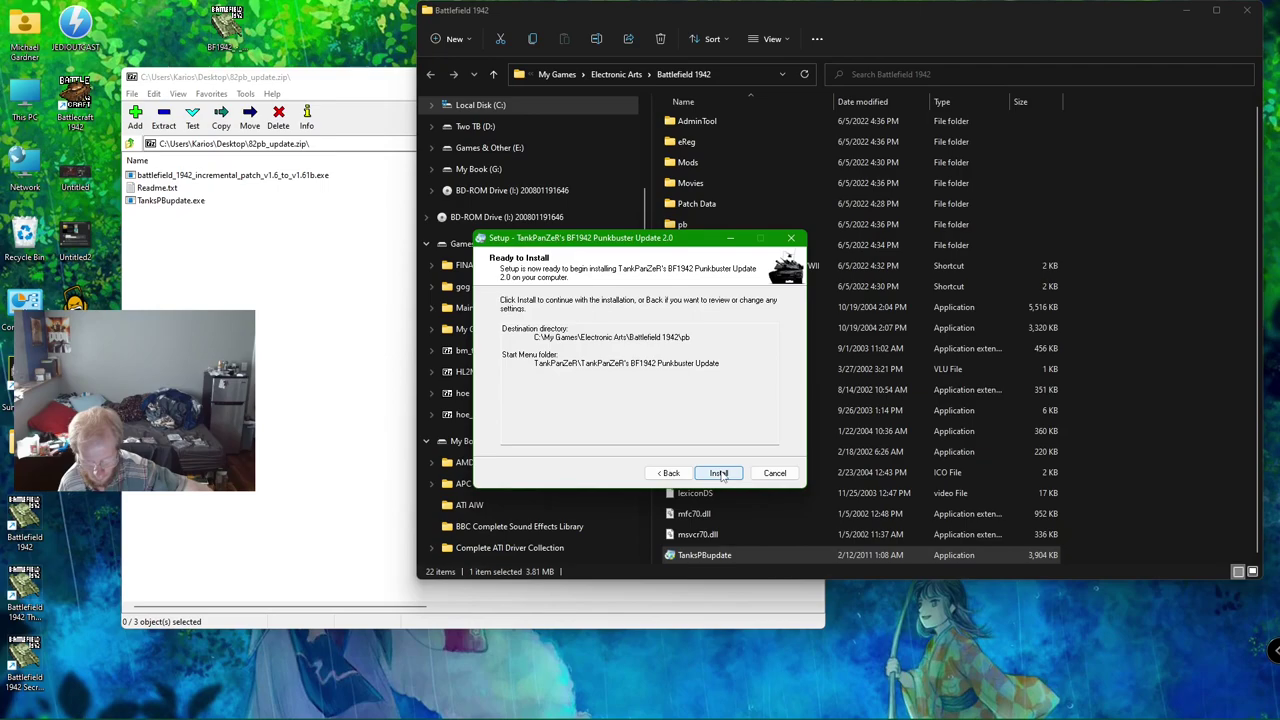
{"action": "left_click", "coordinate": [720, 474]}
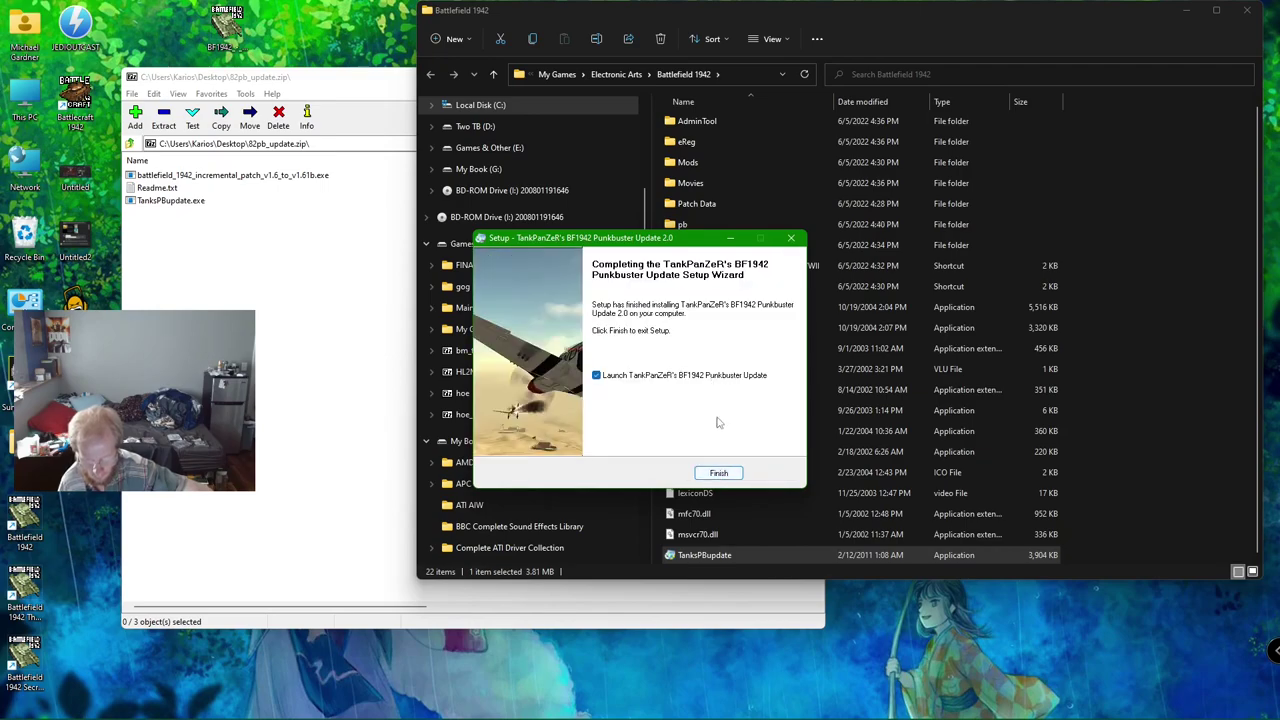
{"action": "left_click", "coordinate": [718, 474]}
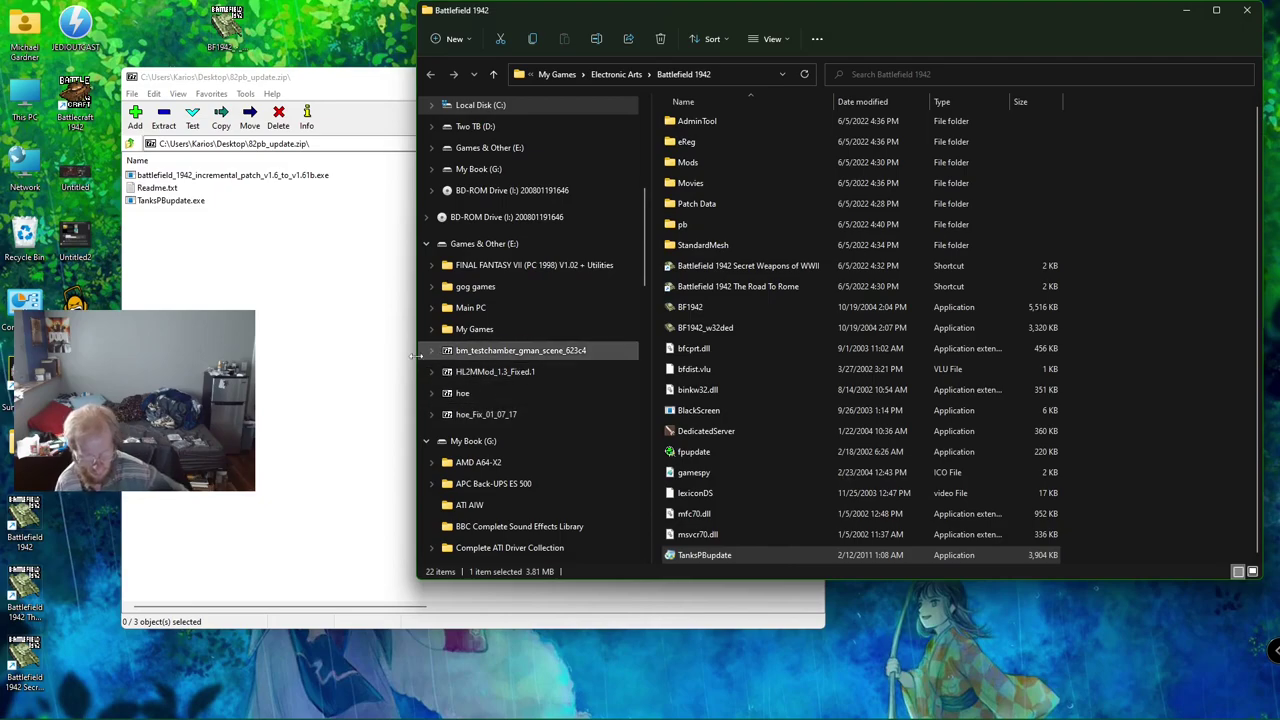
Close the 82pb_update archive and open the pb folder inside the Battlefield 1942 game folder
{"action": "left_click", "coordinate": [346, 320]}
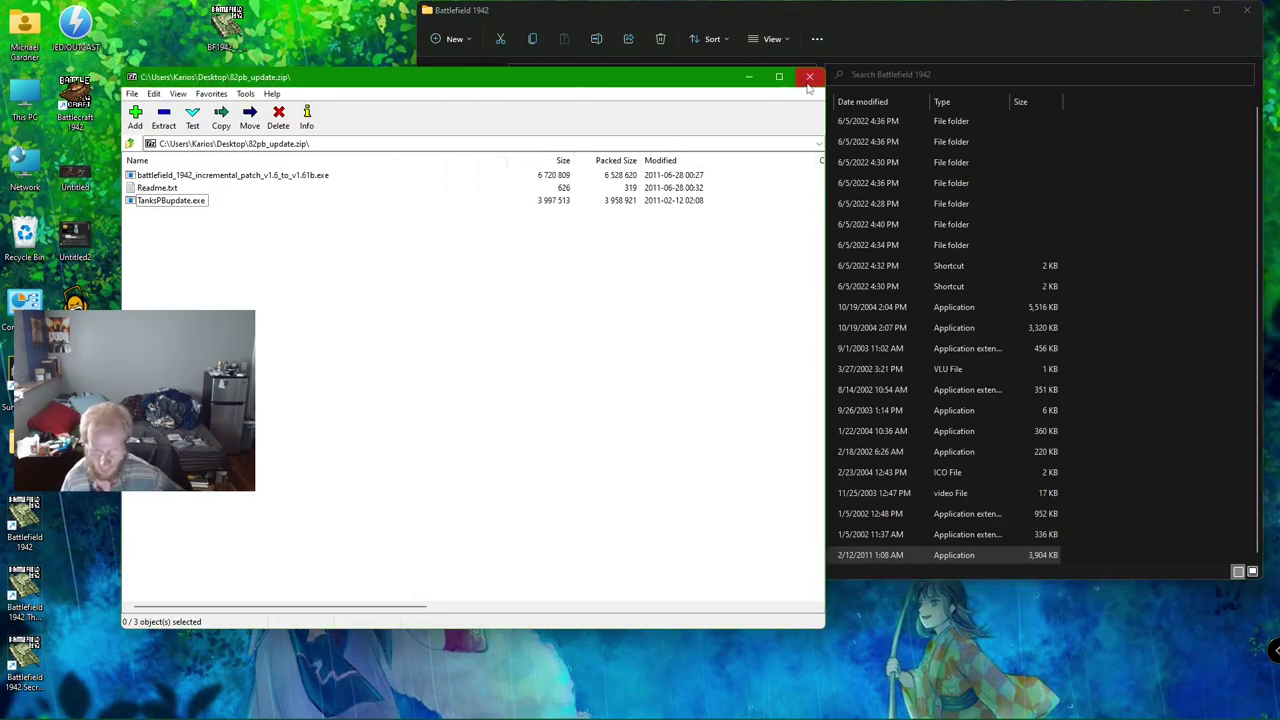
{"action": "left_click", "coordinate": [809, 77]}
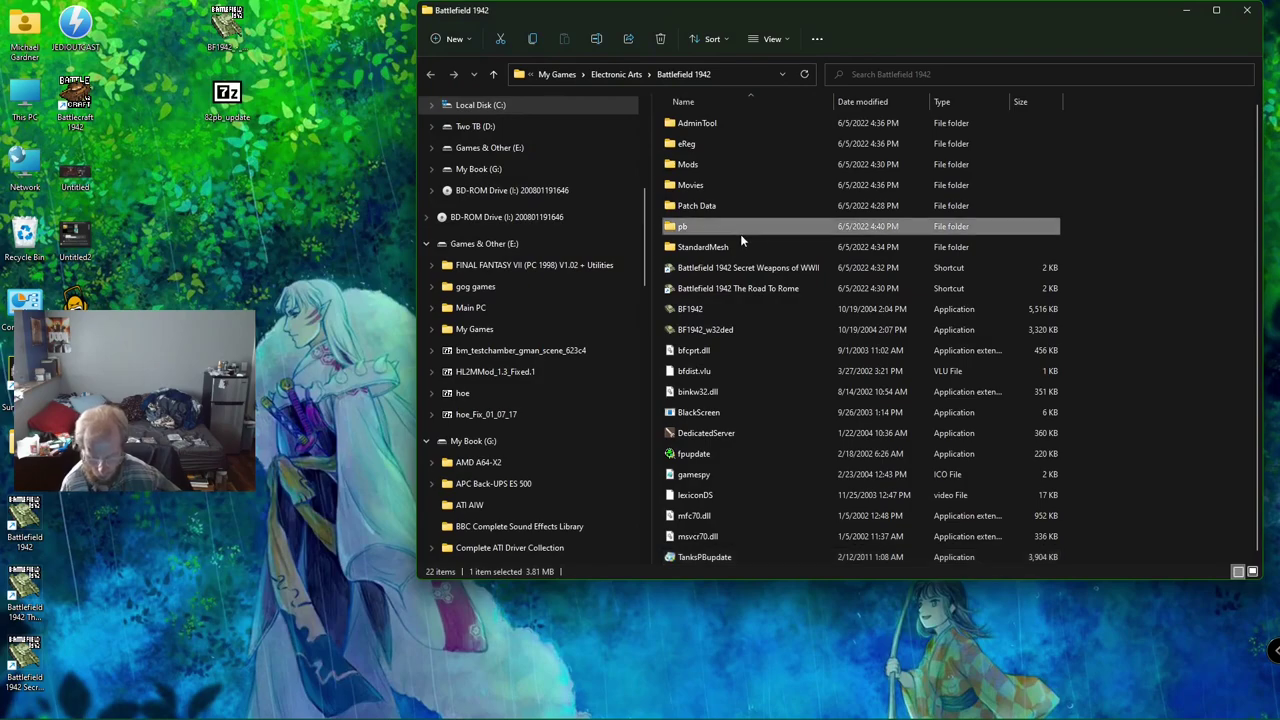
{"action": "double_click", "coordinate": [741, 232]}
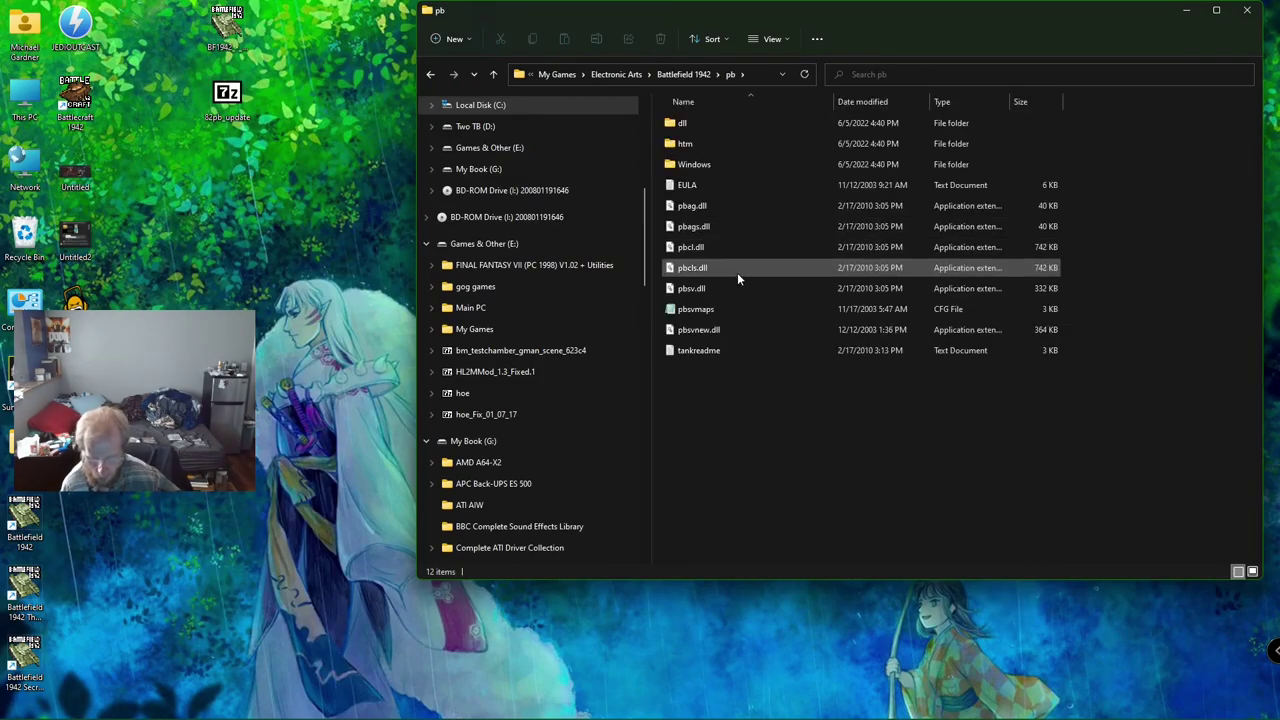
Examine the System32 folder inside pb\Windows and return to the Battlefield 1942 game folder
{"action": "double_click", "coordinate": [703, 163]}
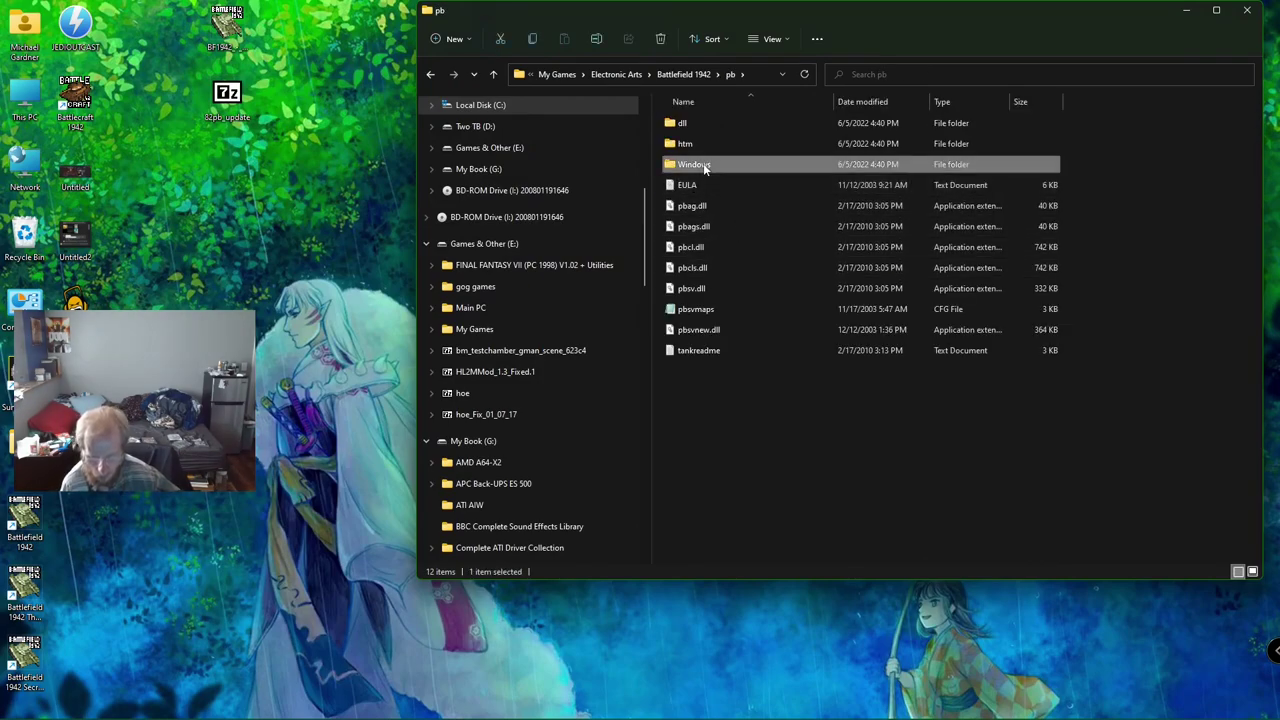
{"action": "double_click", "coordinate": [706, 118]}
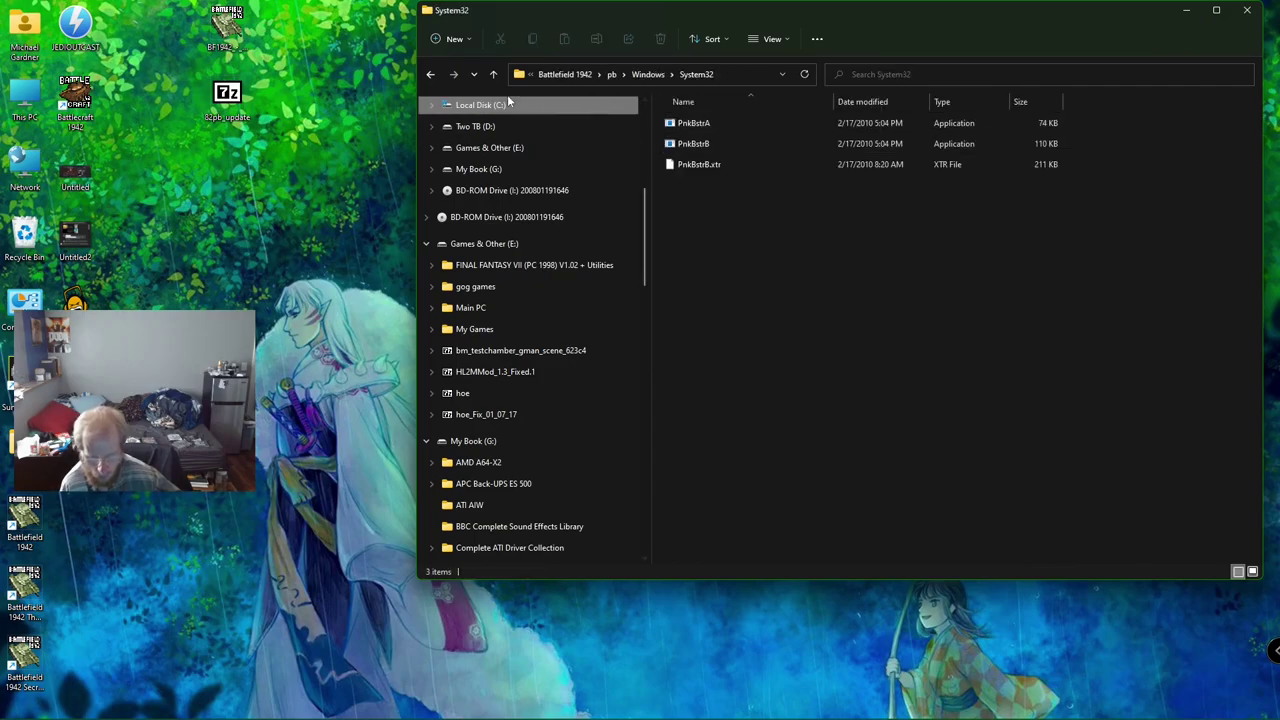
{"action": "left_click", "coordinate": [430, 75]}
{"action": "left_click", "coordinate": [430, 75]}
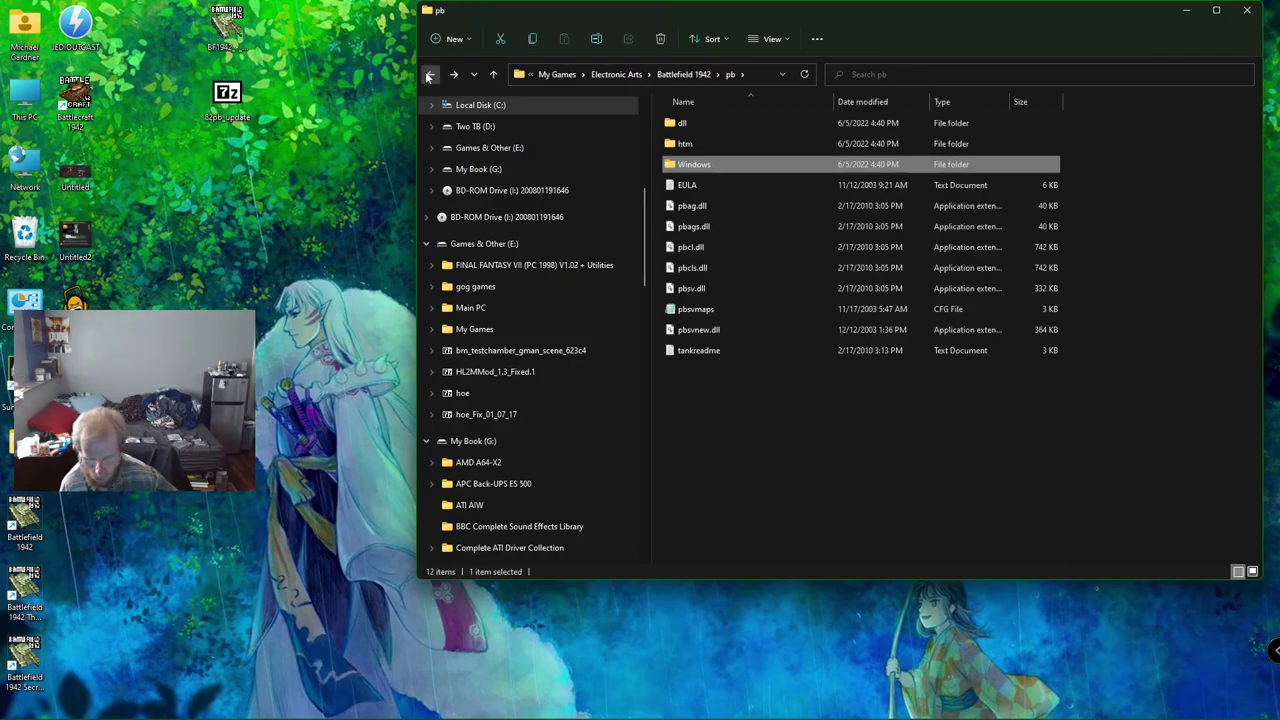
{"action": "left_click", "coordinate": [430, 75]}
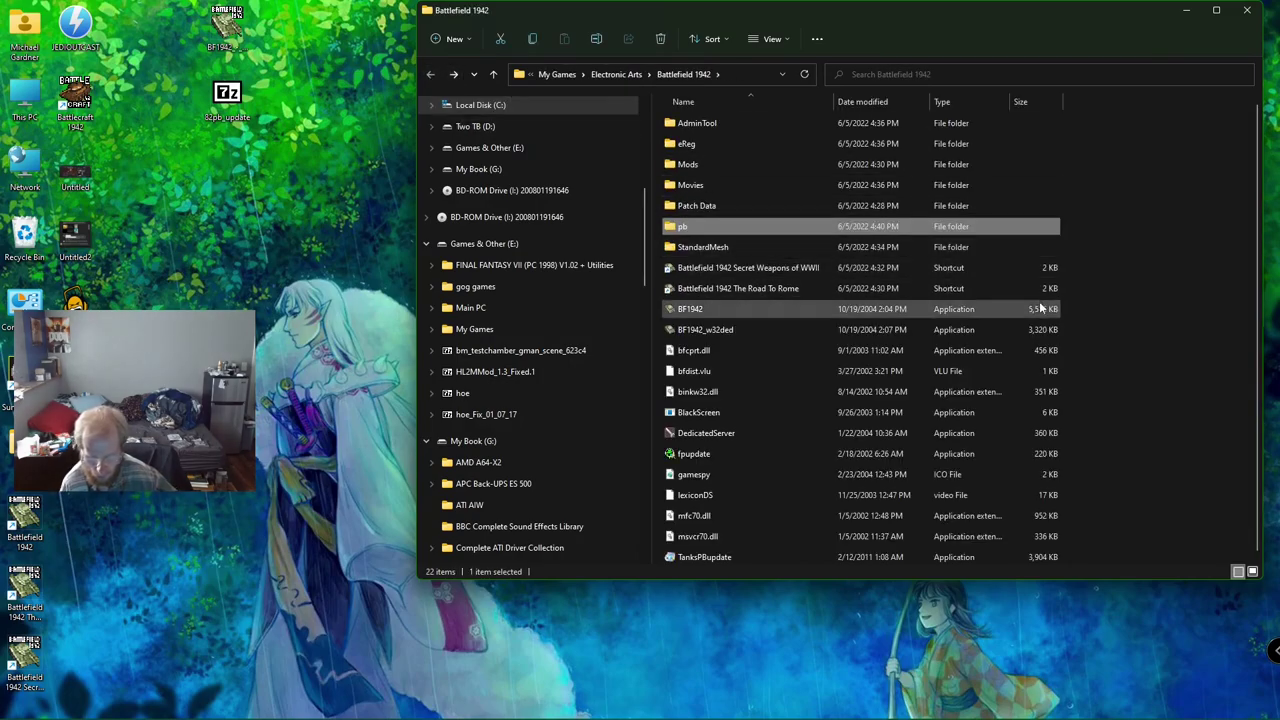
{"action": "left_click", "coordinate": [1100, 310]}
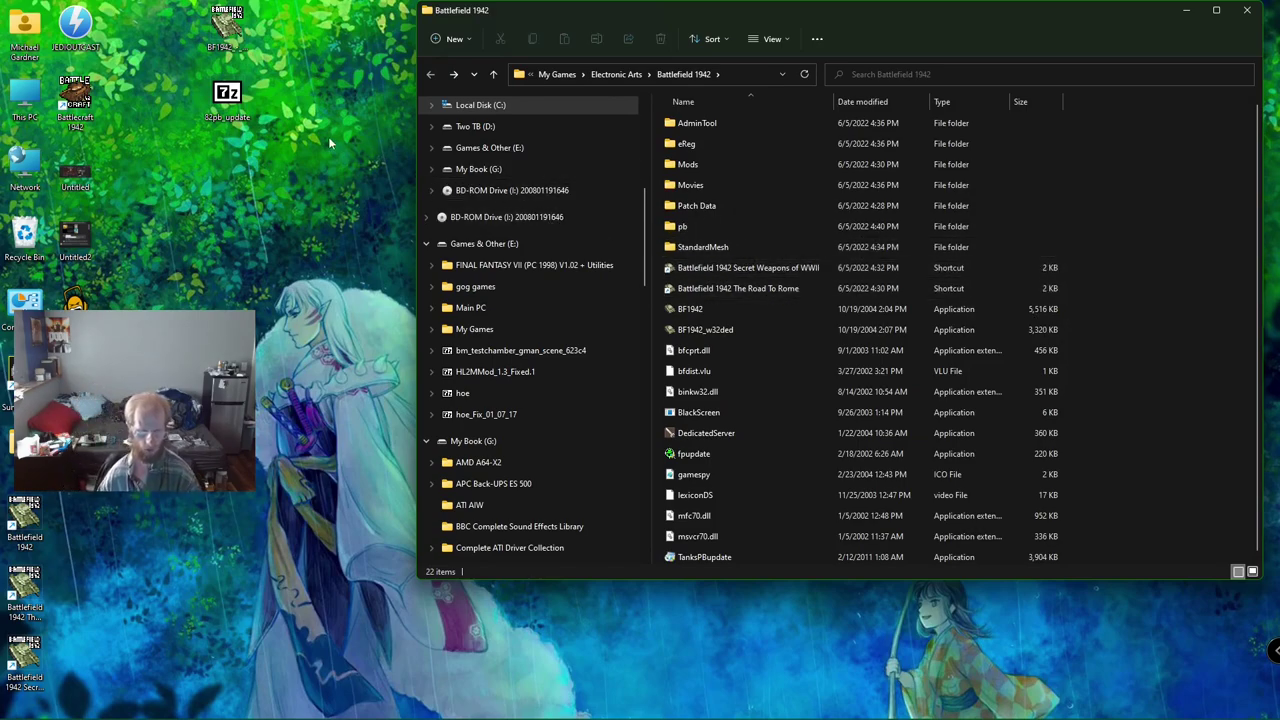
Launch BF1942_-_master.bf1942.org_-_Patch.2.exe, close the game folder window, and allow the patch past SmartScreen and Comodo with unlimited access
{"action": "left_click", "coordinate": [240, 38]}
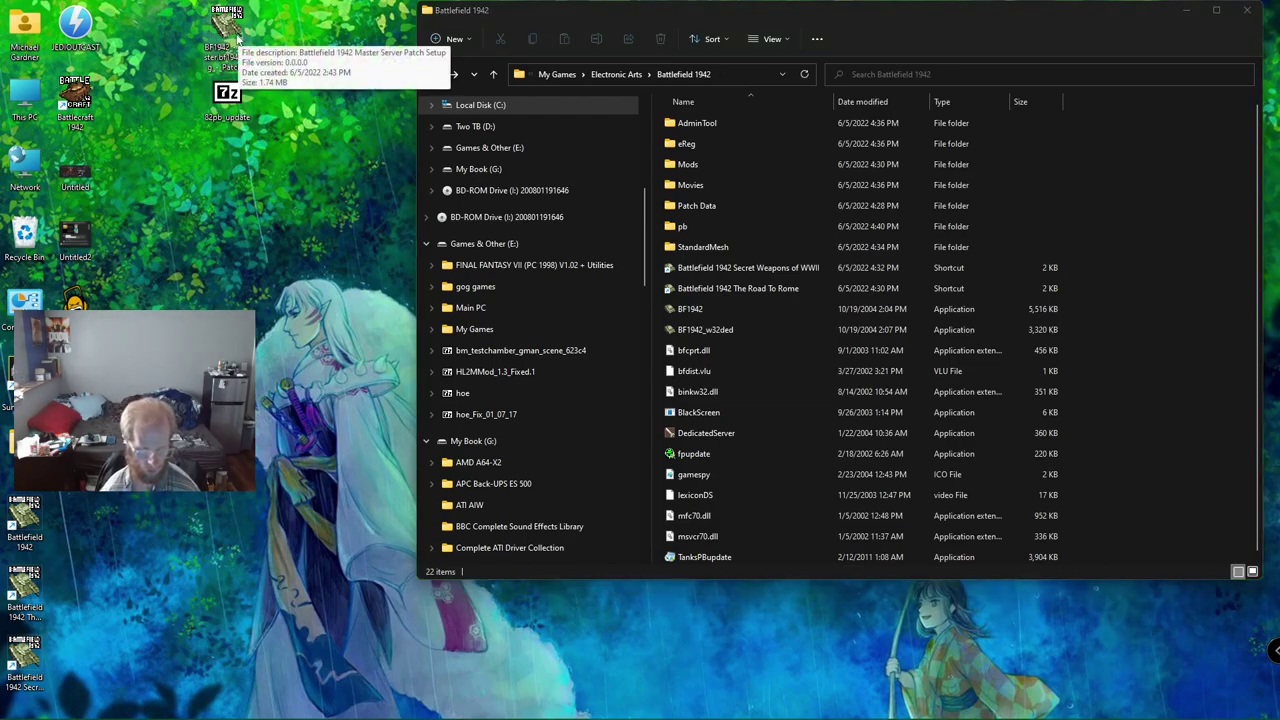
{"action": "left_click", "coordinate": [1245, 20]}
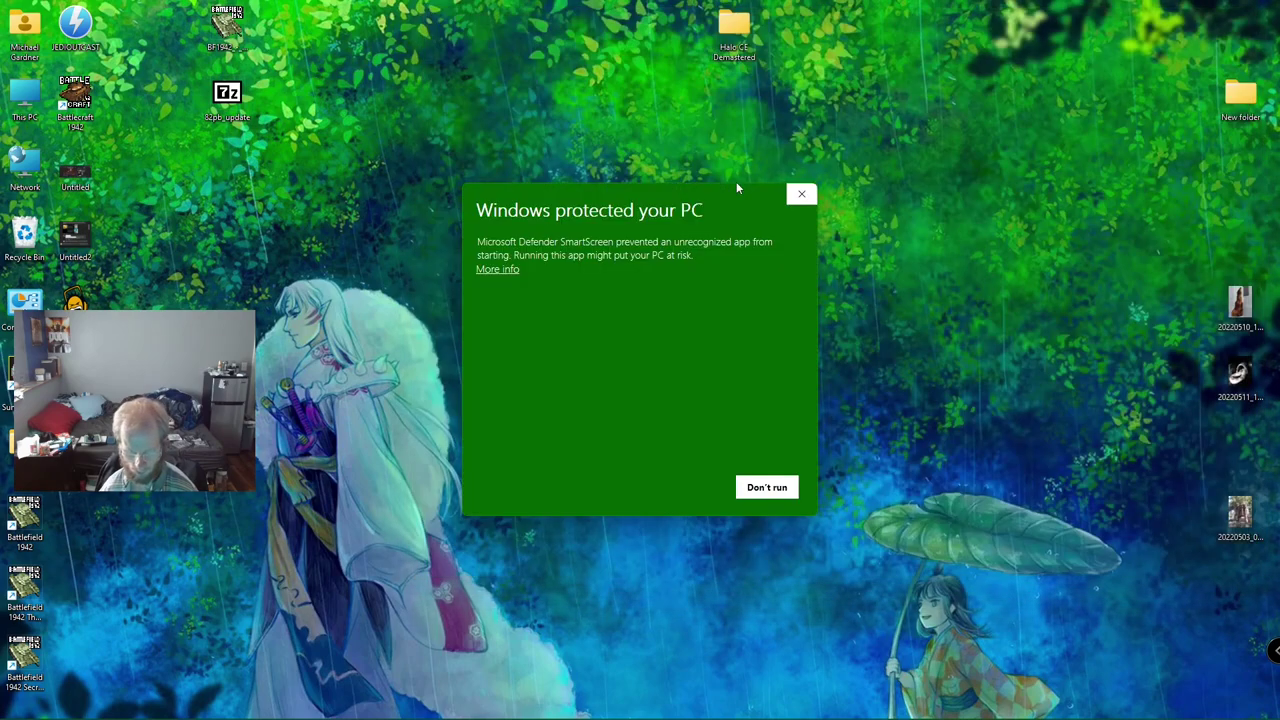
{"action": "left_click", "coordinate": [498, 270]}
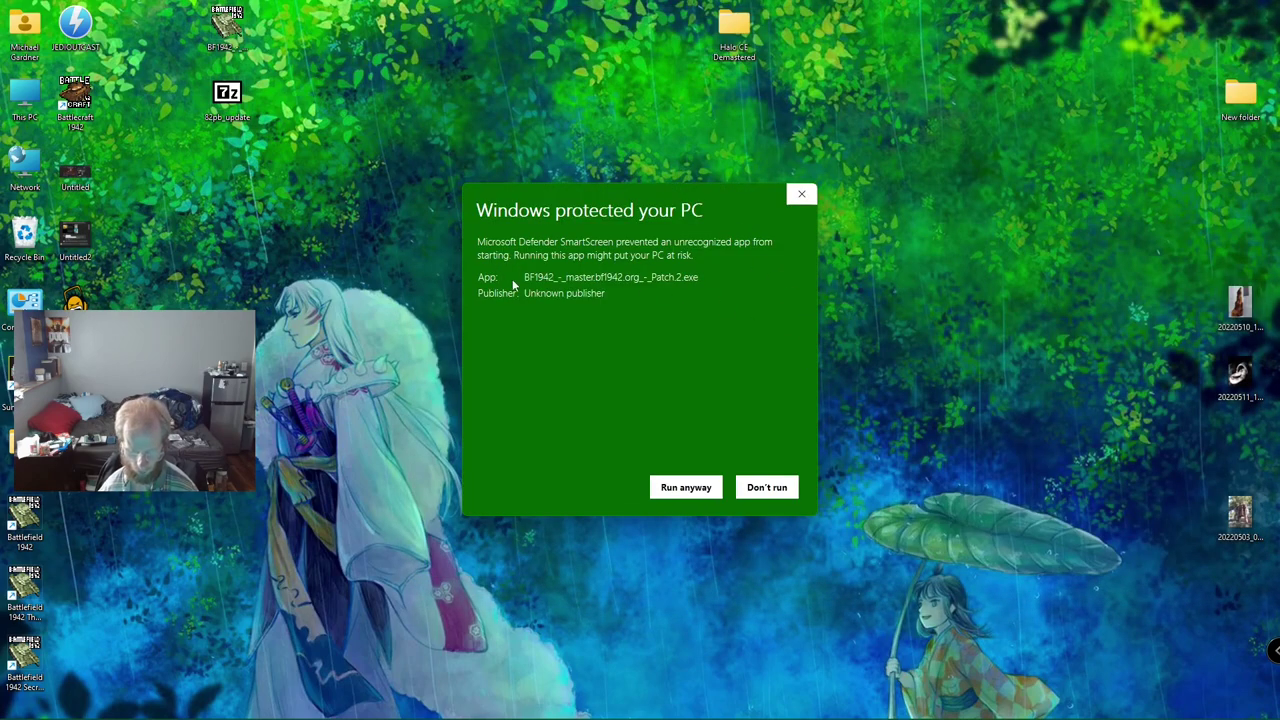
{"action": "left_click", "coordinate": [694, 489]}
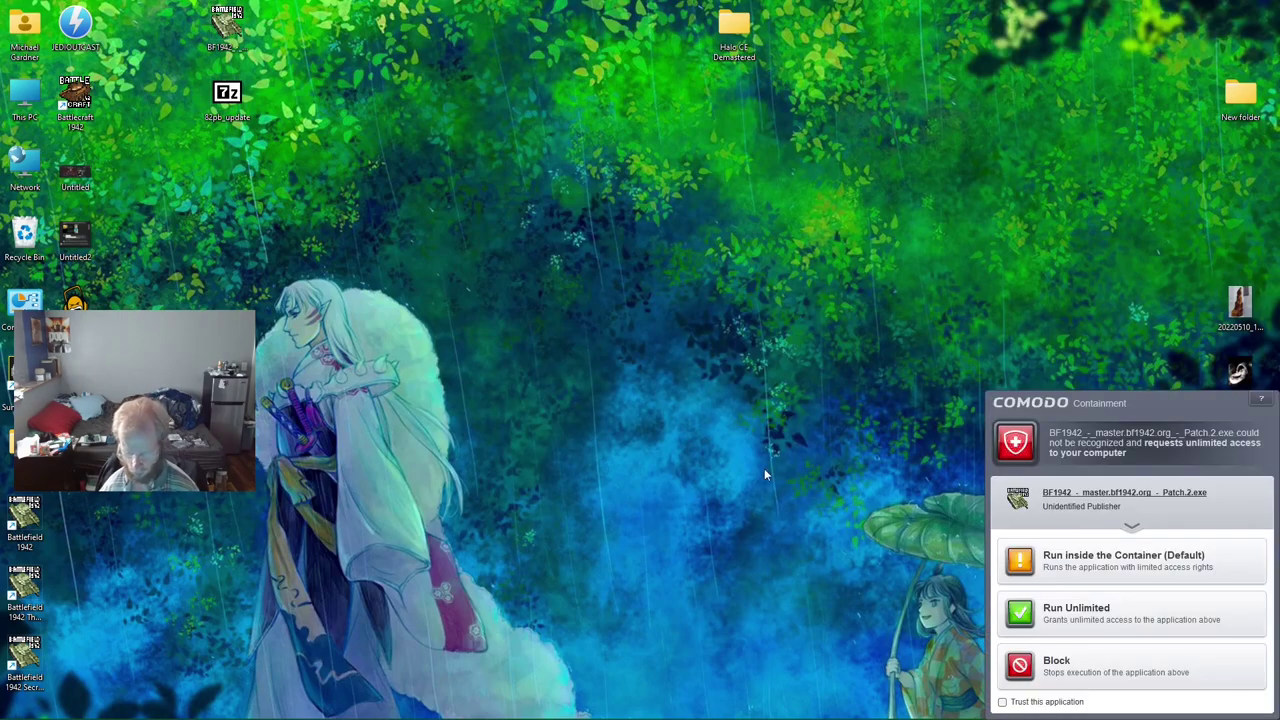
{"action": "left_click", "coordinate": [1038, 605]}
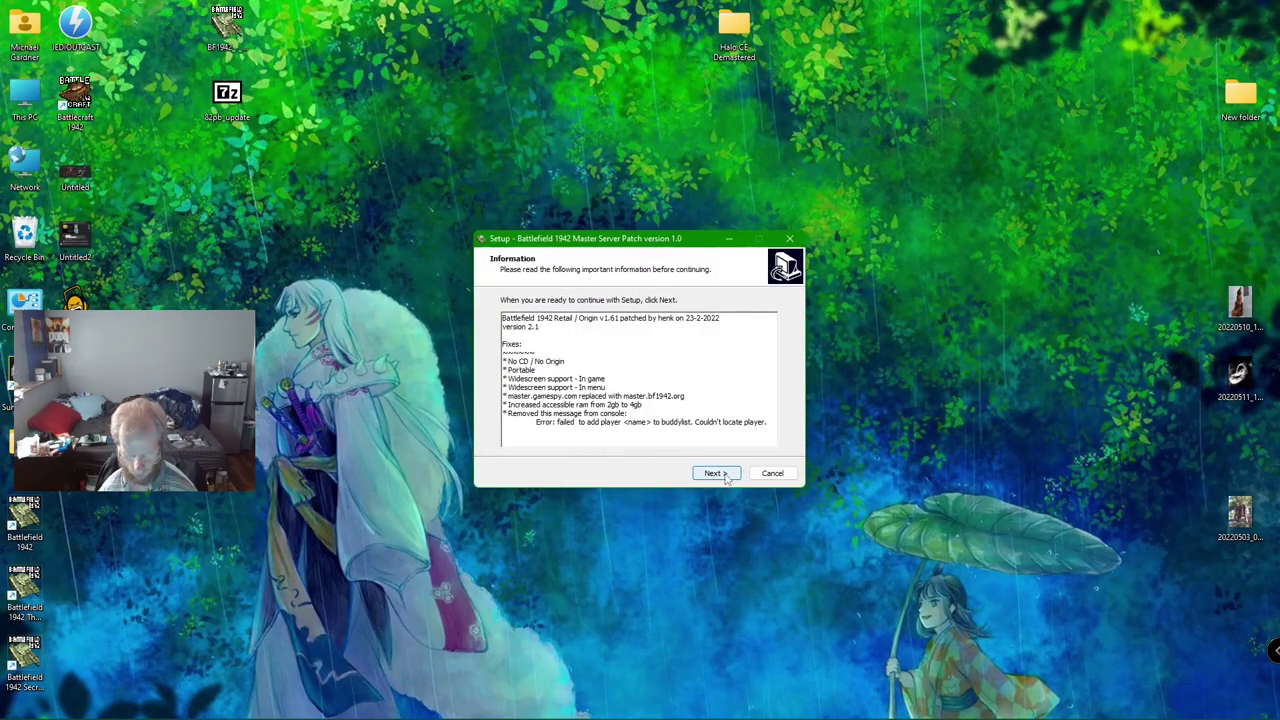
Install the Battlefield 1942 Master Server Patch for the Retail version into C:\My Games\Electronic Arts\Battlefield 1942 and finish the setup
{"action": "left_click", "coordinate": [714, 473]}
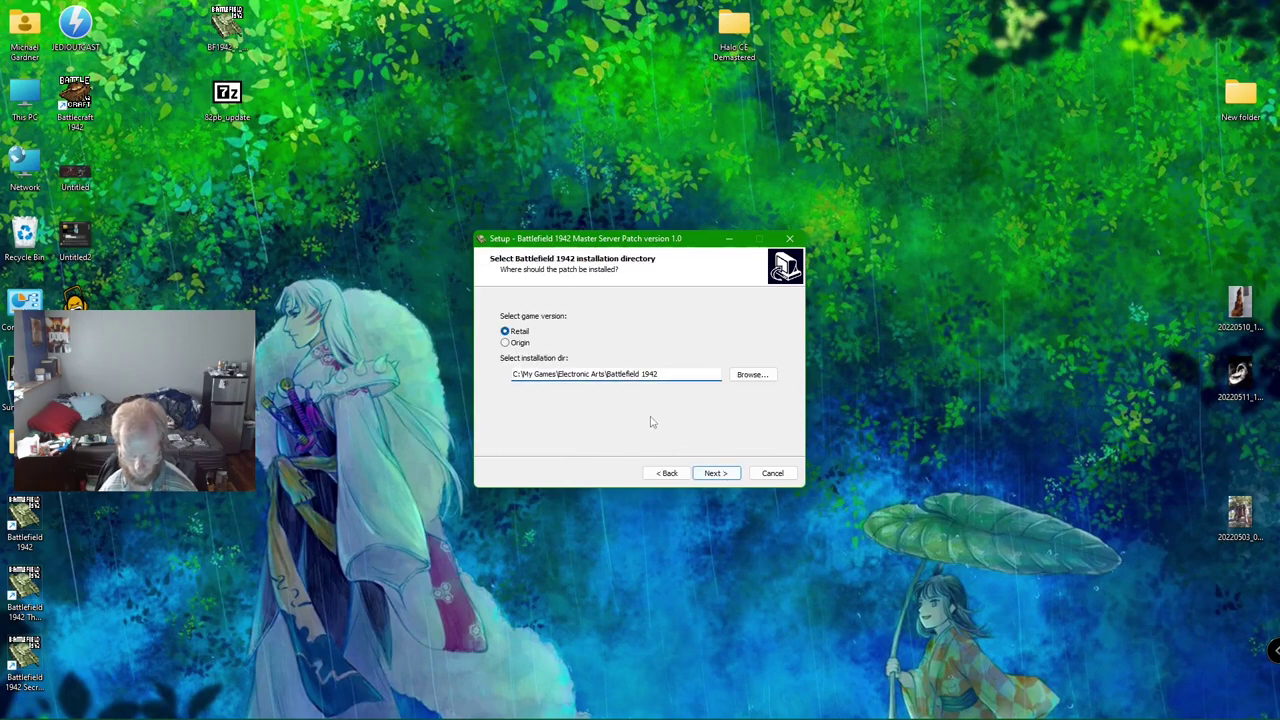
{"action": "left_click", "coordinate": [716, 473]}
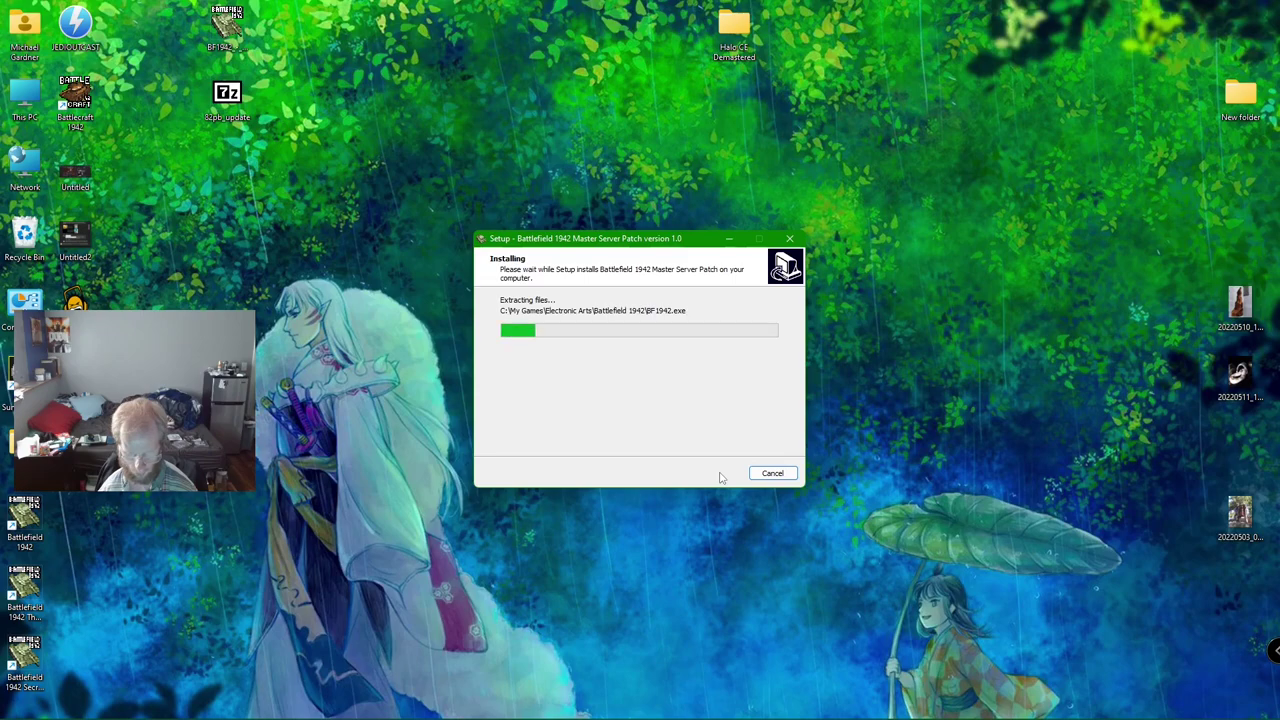
{"action": "left_click", "coordinate": [716, 473]}
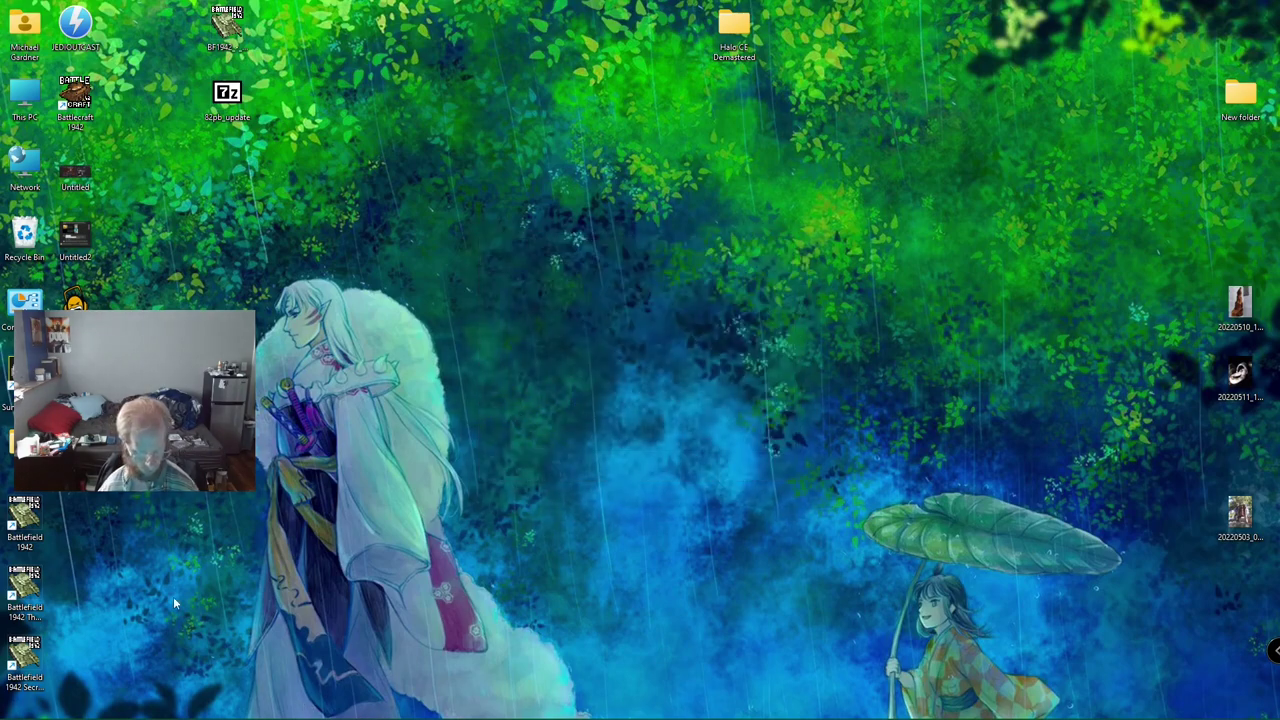
Unmount the disc image from virtual drive I: in DAEMON Tools Lite
{"action": "mouse_move", "coordinate": [24, 715]}
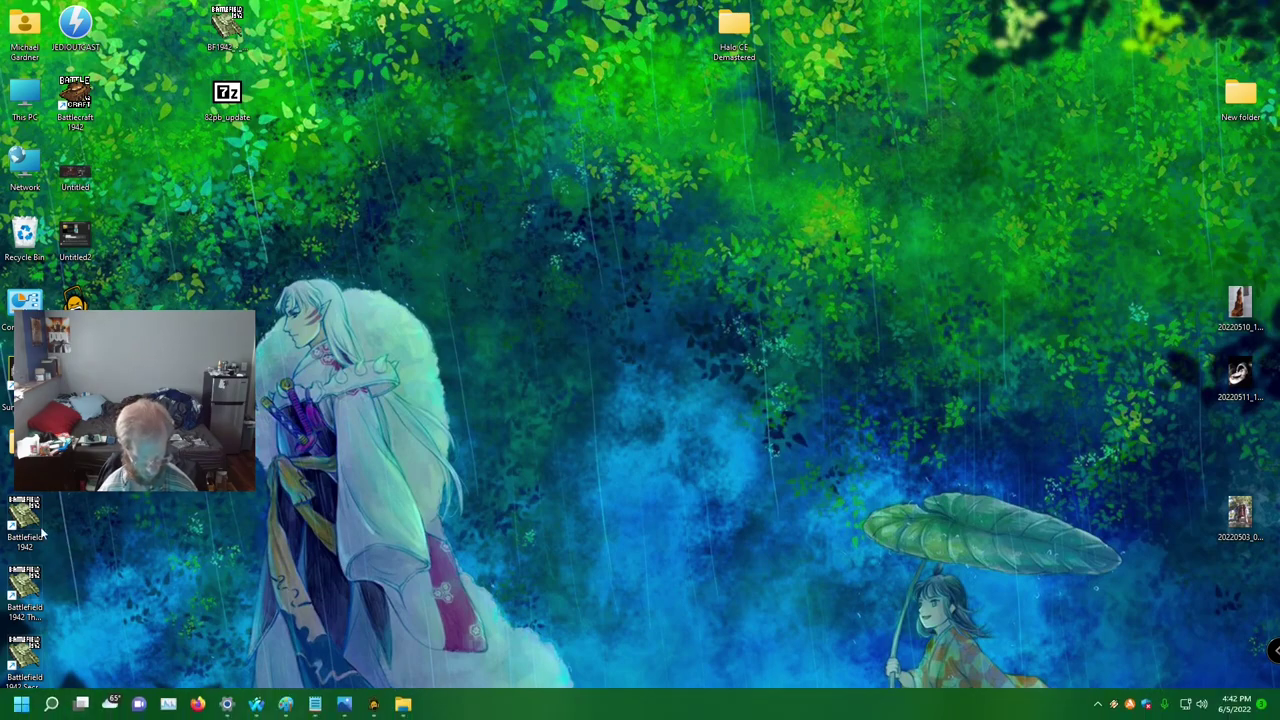
{"action": "left_click", "coordinate": [1097, 704]}
{"action": "right_click", "coordinate": [1151, 594]}
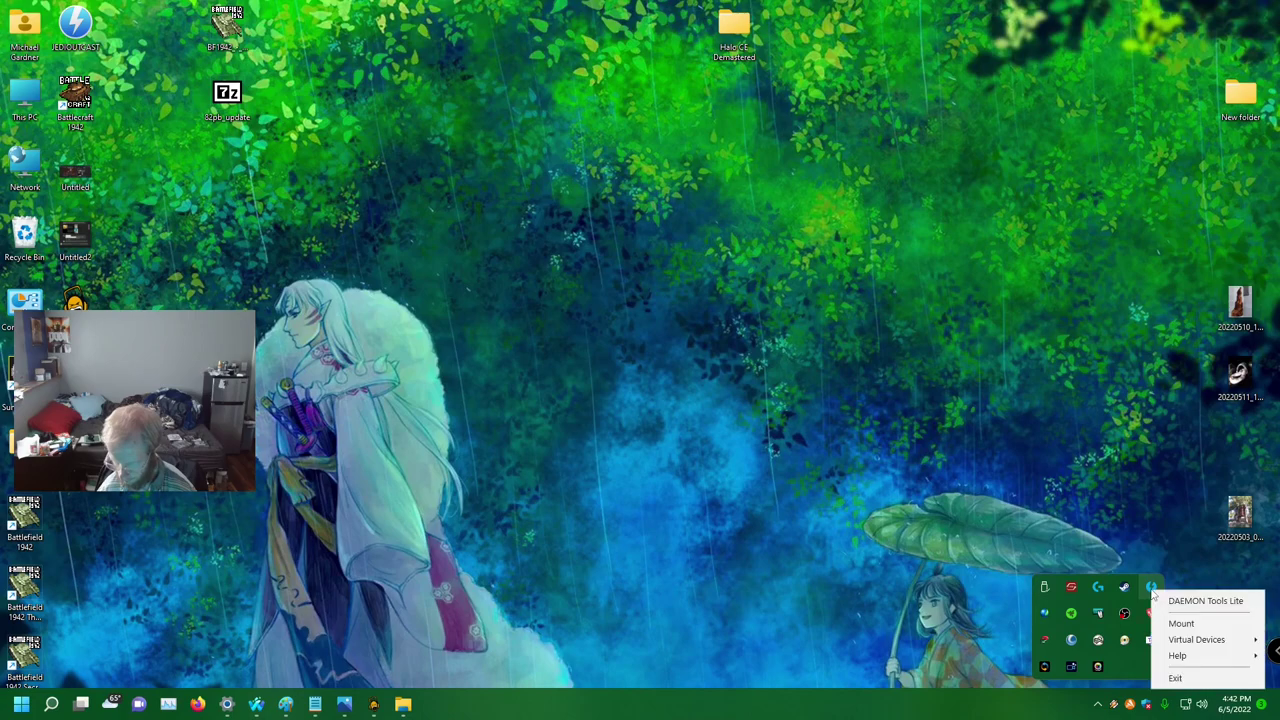
{"action": "mouse_move", "coordinate": [1181, 644]}
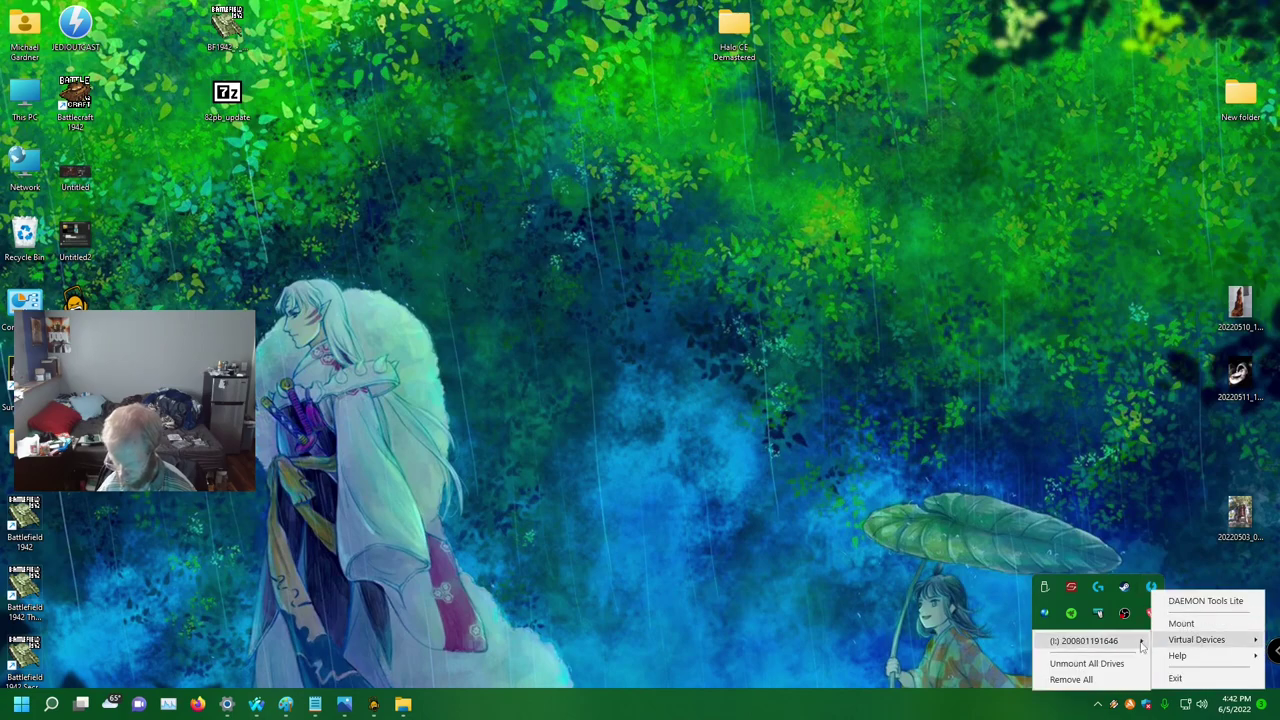
{"action": "mouse_move", "coordinate": [1100, 641]}
{"action": "left_click", "coordinate": [990, 690]}
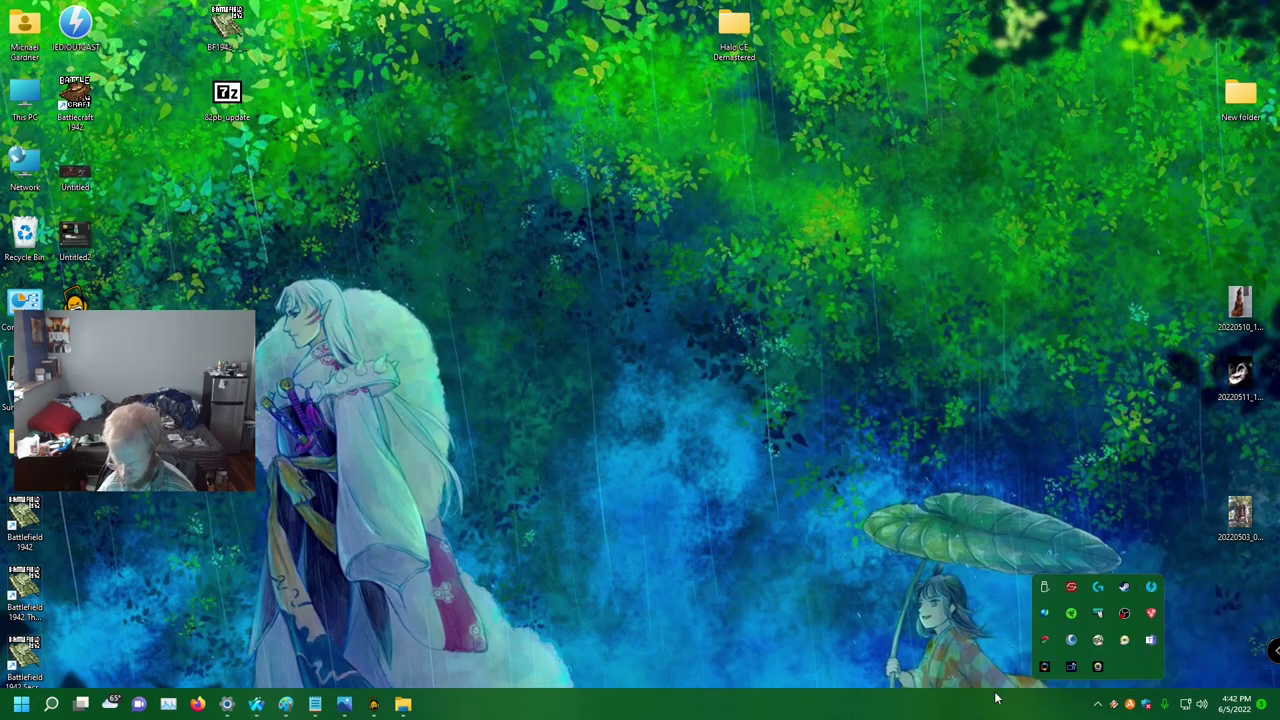
Launch Battlefield 1942 from the desktop and set Comodo Firewall not to isolate BF1942.exe again
{"action": "left_click", "coordinate": [40, 514]}
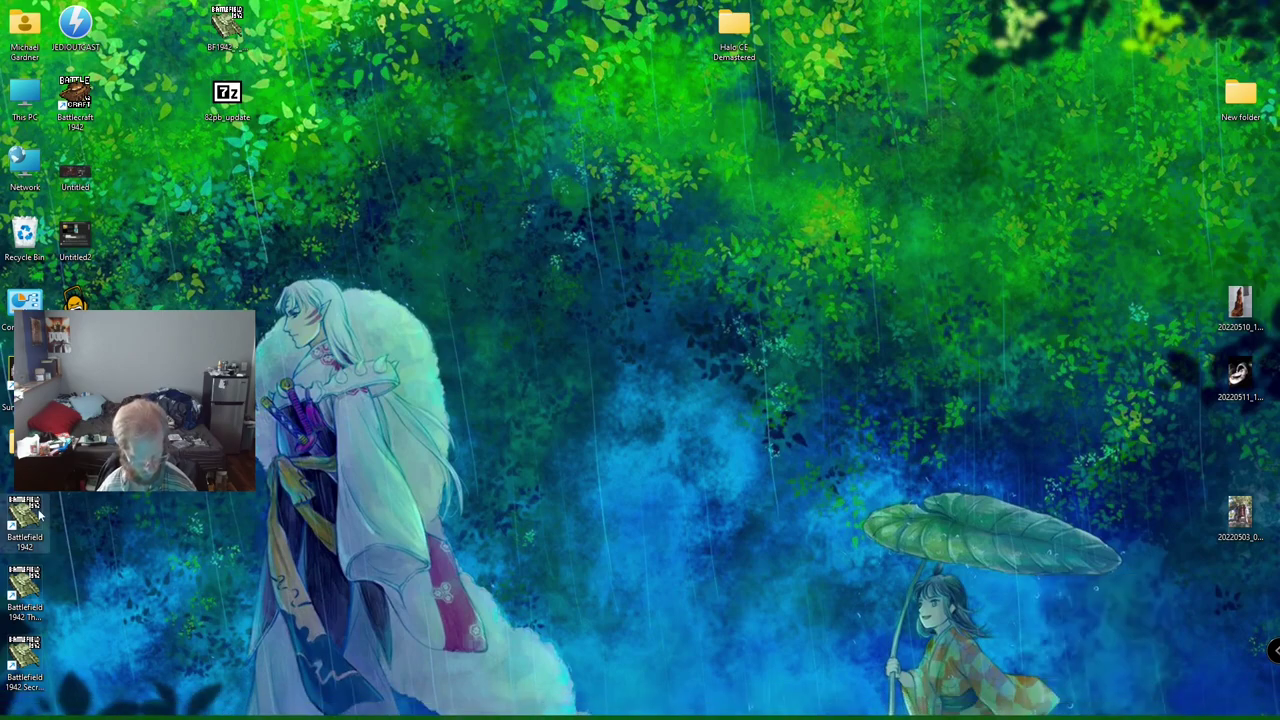
{"action": "double_click", "coordinate": [40, 514]}
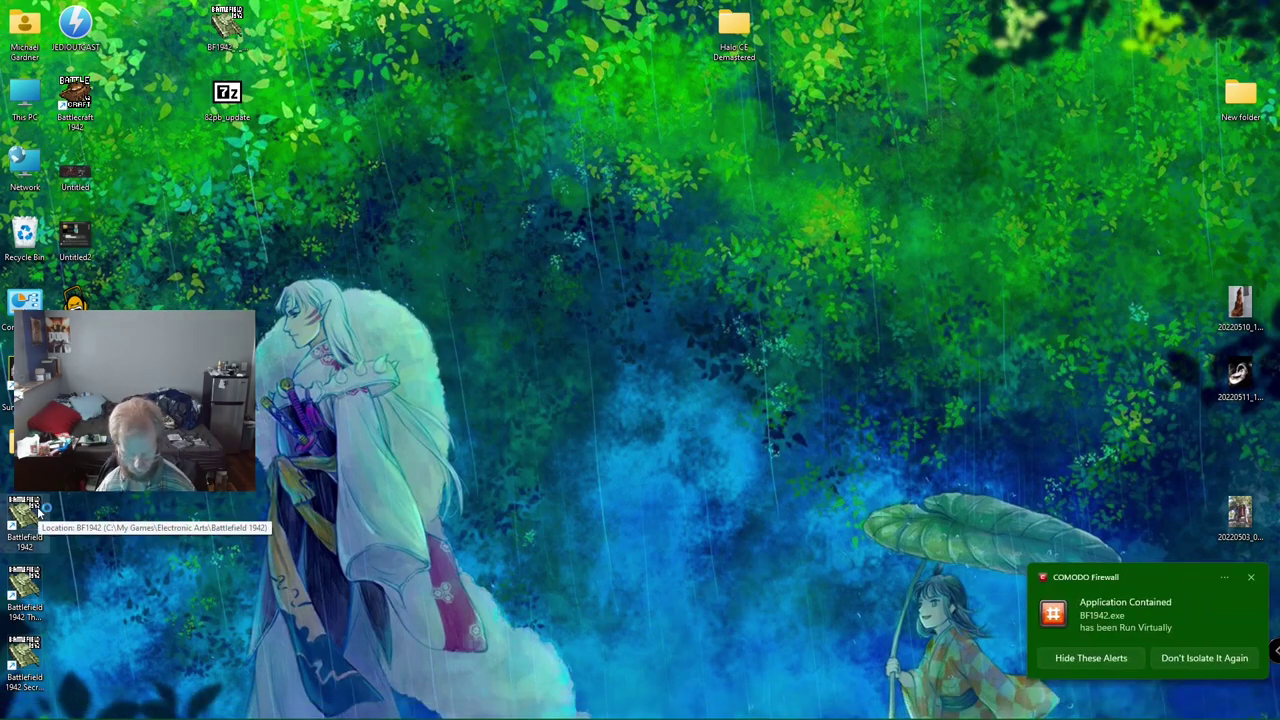
{"action": "left_click", "coordinate": [1180, 658]}
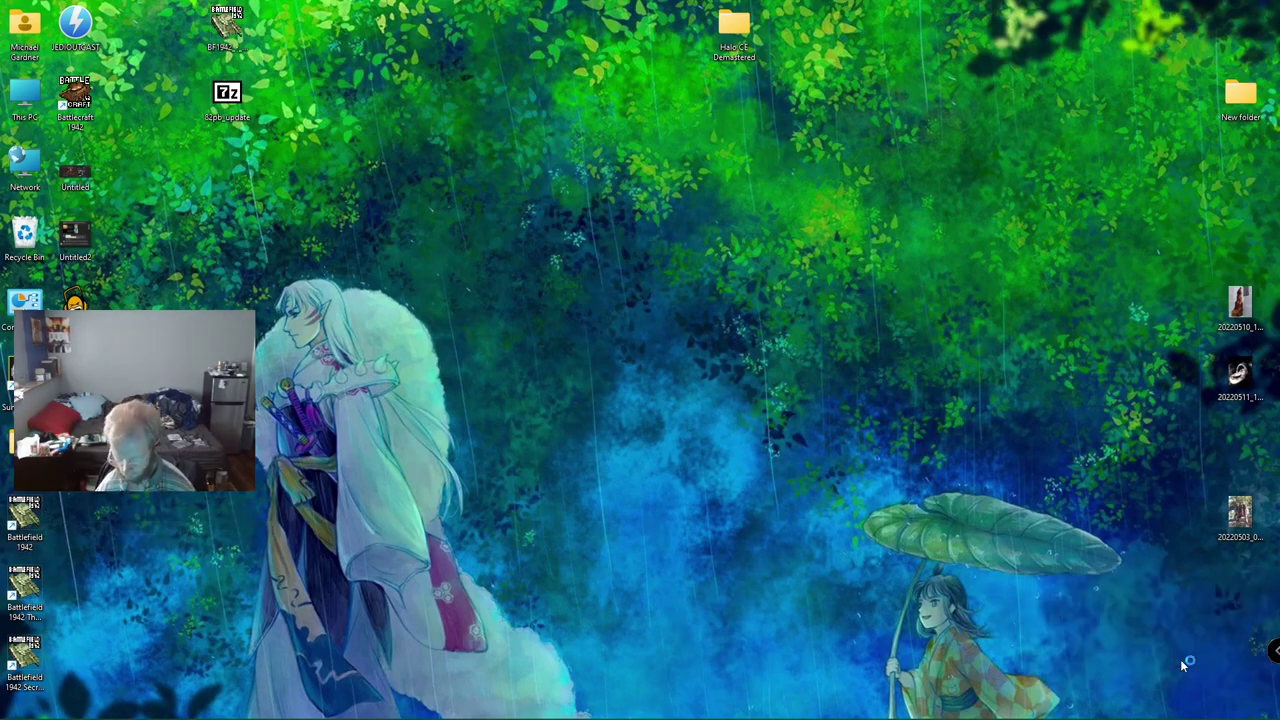
{"action": "mouse_move", "coordinate": [790, 715]}
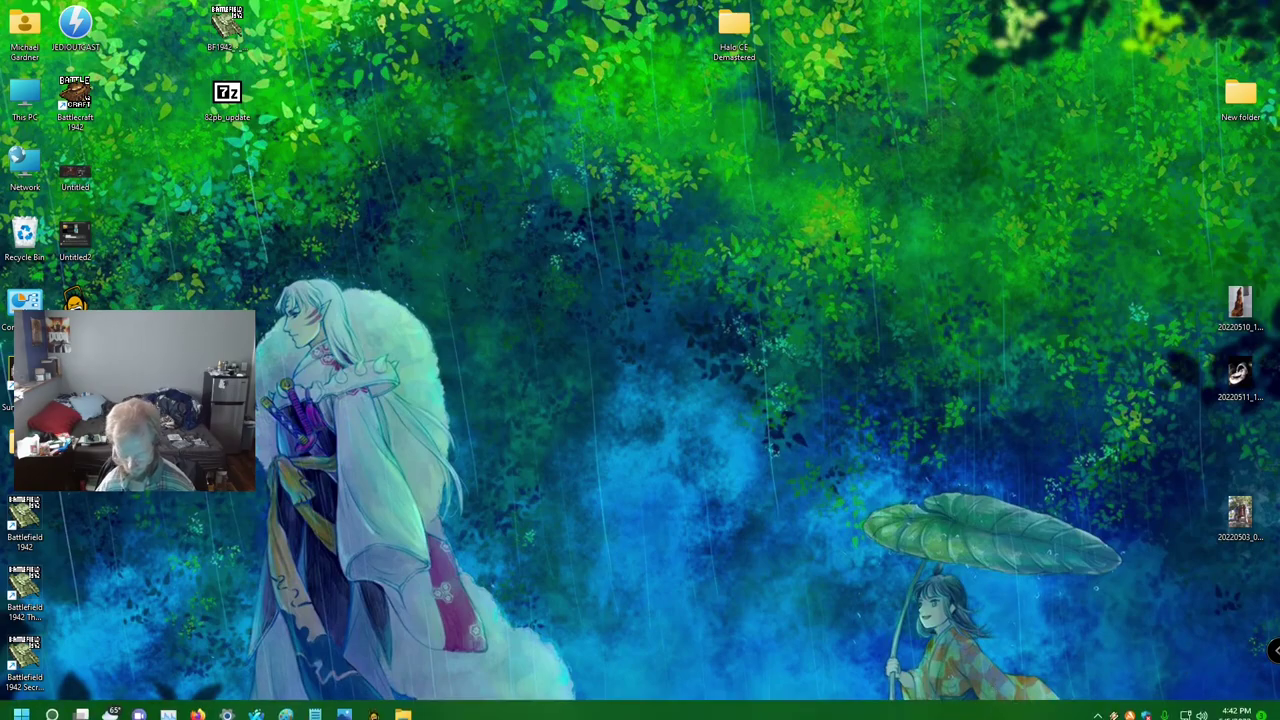